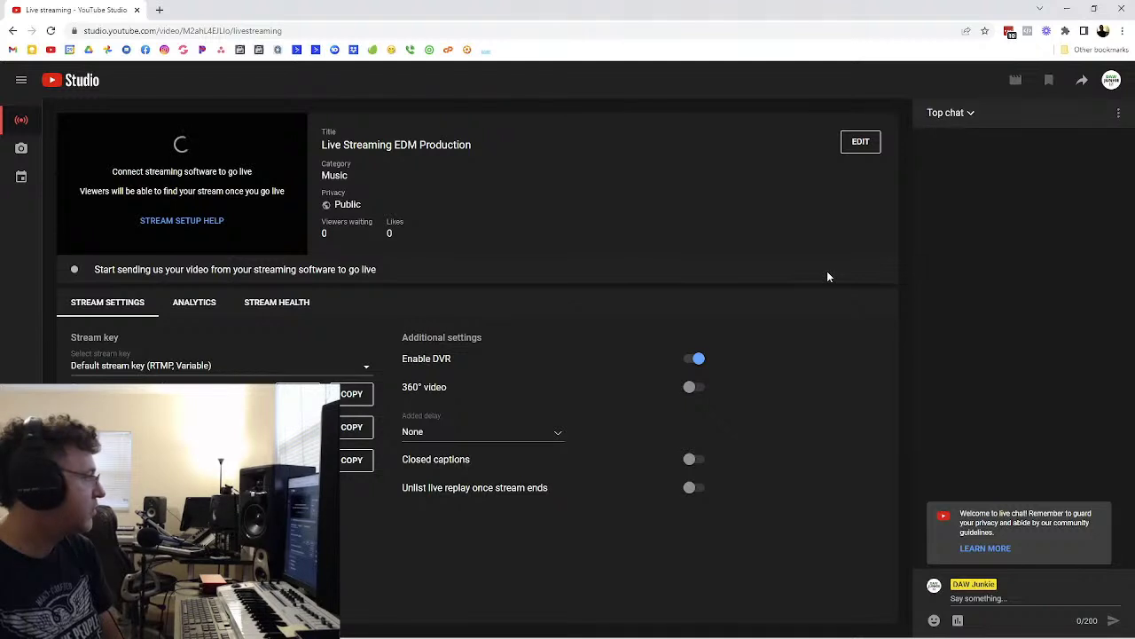
- Check the live stream "Making Music with Computer" on the DAW Junkie YouTube channel, and close the browser
{"action": "left_click", "coordinate": [13, 30]}
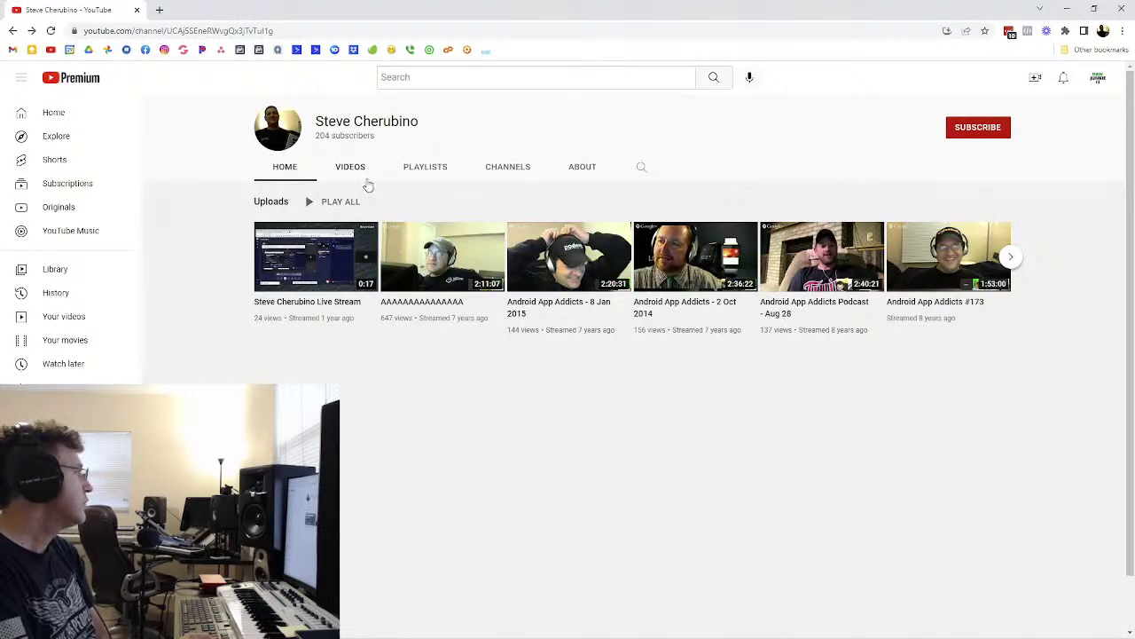
{"action": "left_click", "coordinate": [1098, 85]}
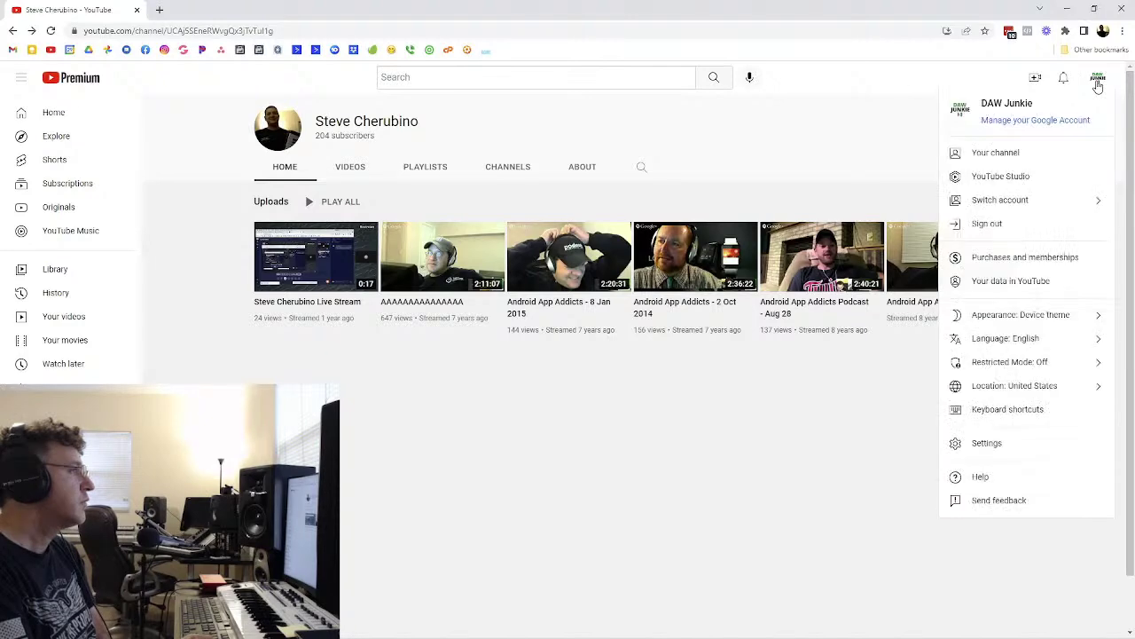
{"action": "left_click", "coordinate": [1017, 155]}
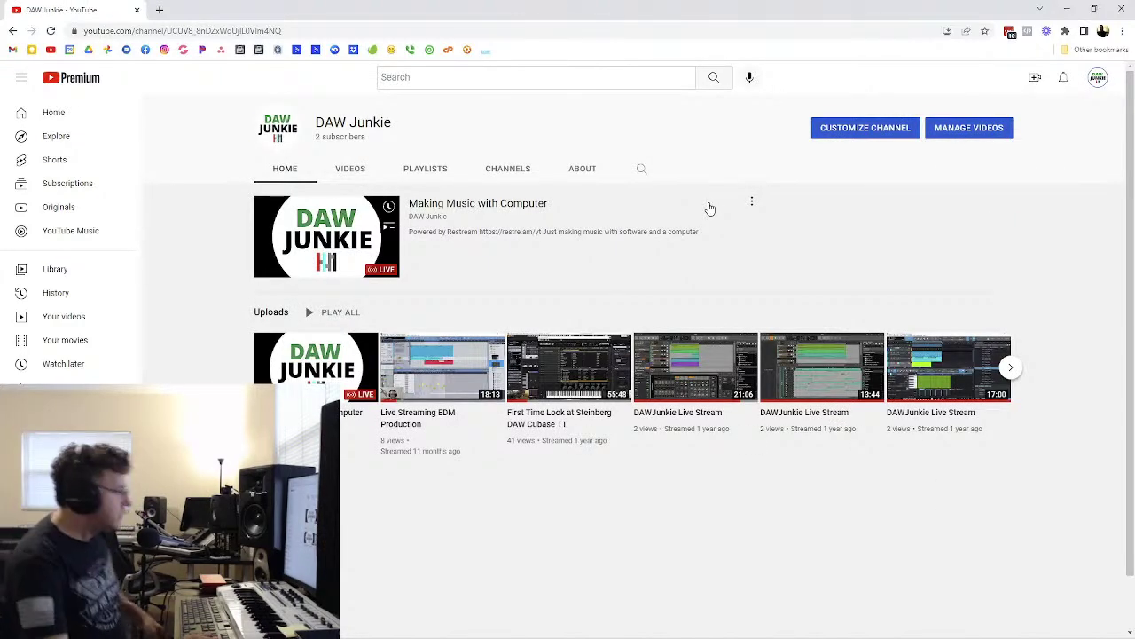
{"action": "left_click", "coordinate": [482, 205]}
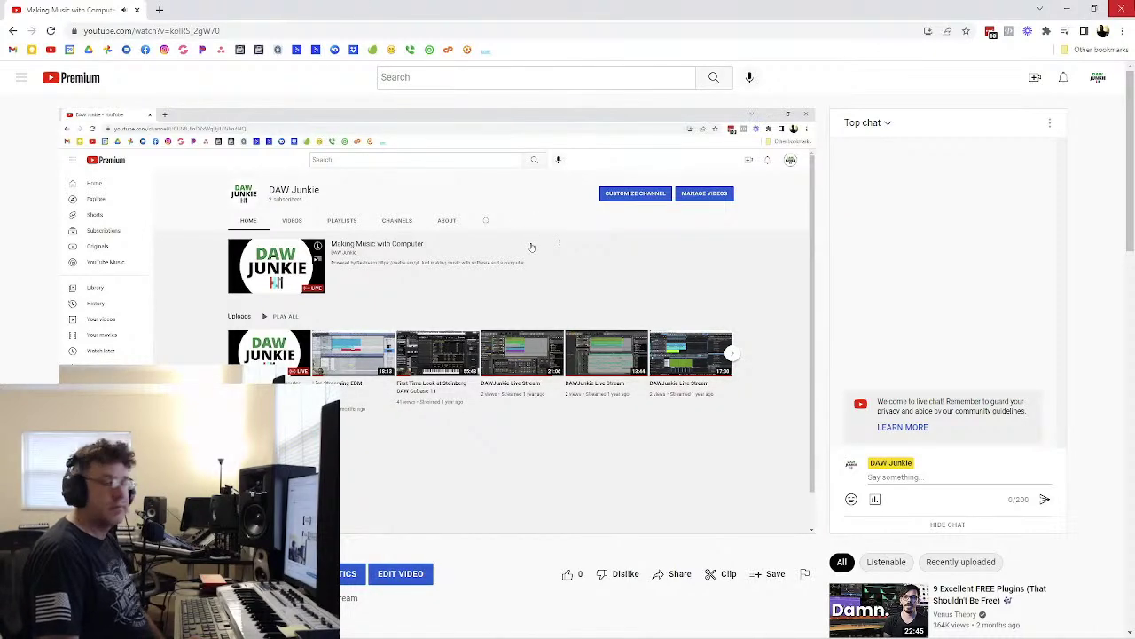
{"action": "left_click", "coordinate": [1117, 9]}
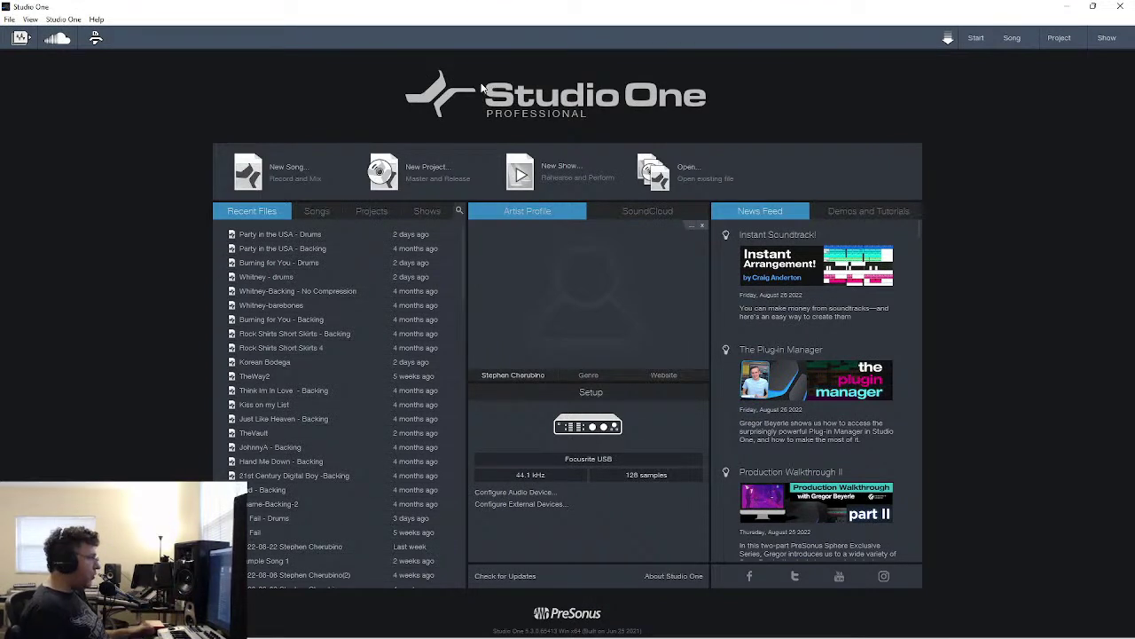
- Create a new empty song in Studio One with the default settings and add the Steinberg HALion 6 instrument to it
{"action": "left_click", "coordinate": [331, 203]}
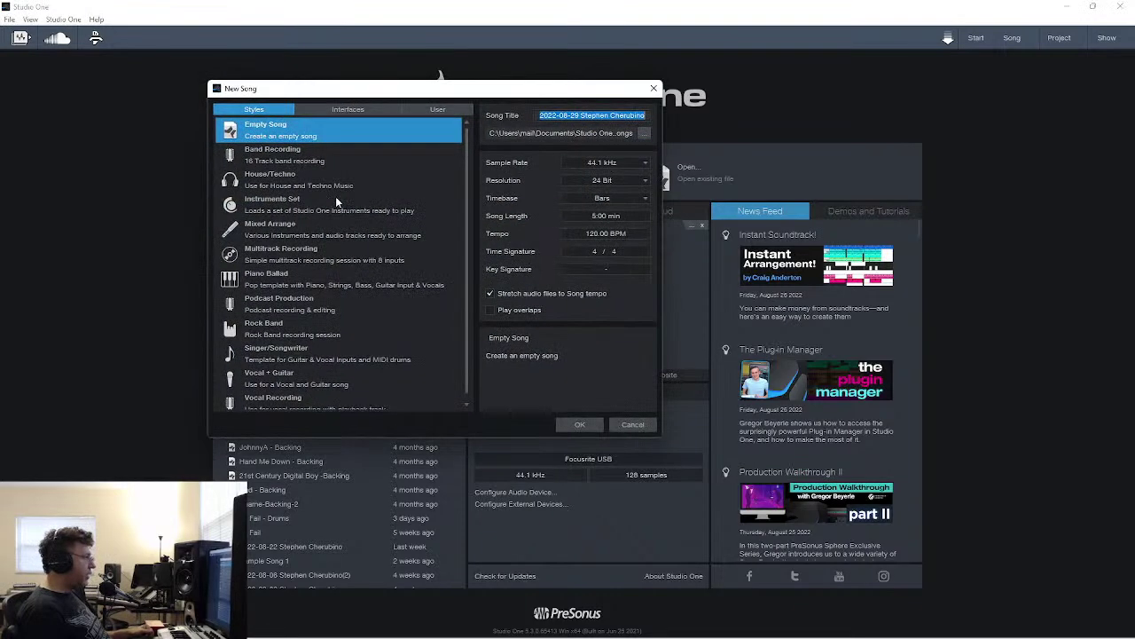
{"action": "left_click", "coordinate": [580, 424]}
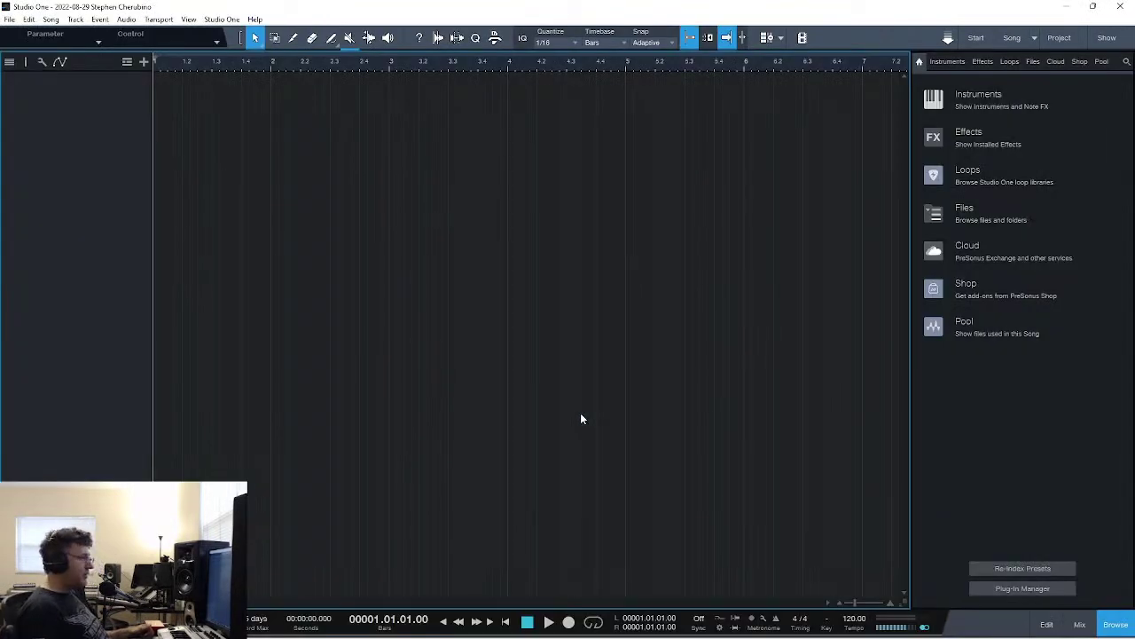
{"action": "left_click", "coordinate": [976, 95]}
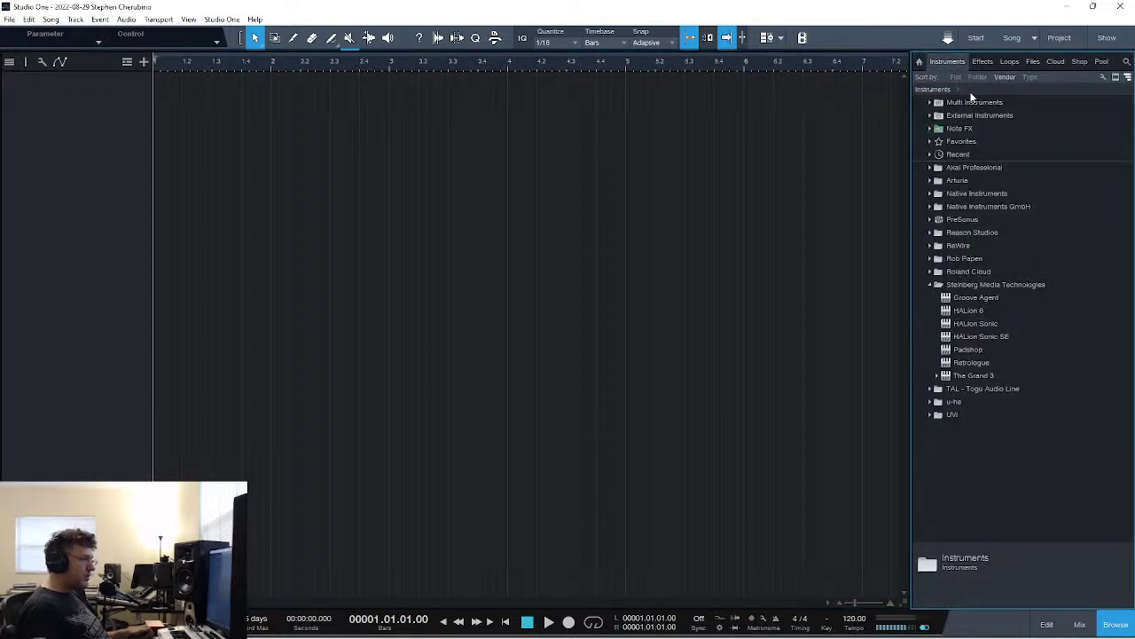
{"action": "left_click_drag", "start_coordinate": [976, 310], "coordinate": [614, 245]}
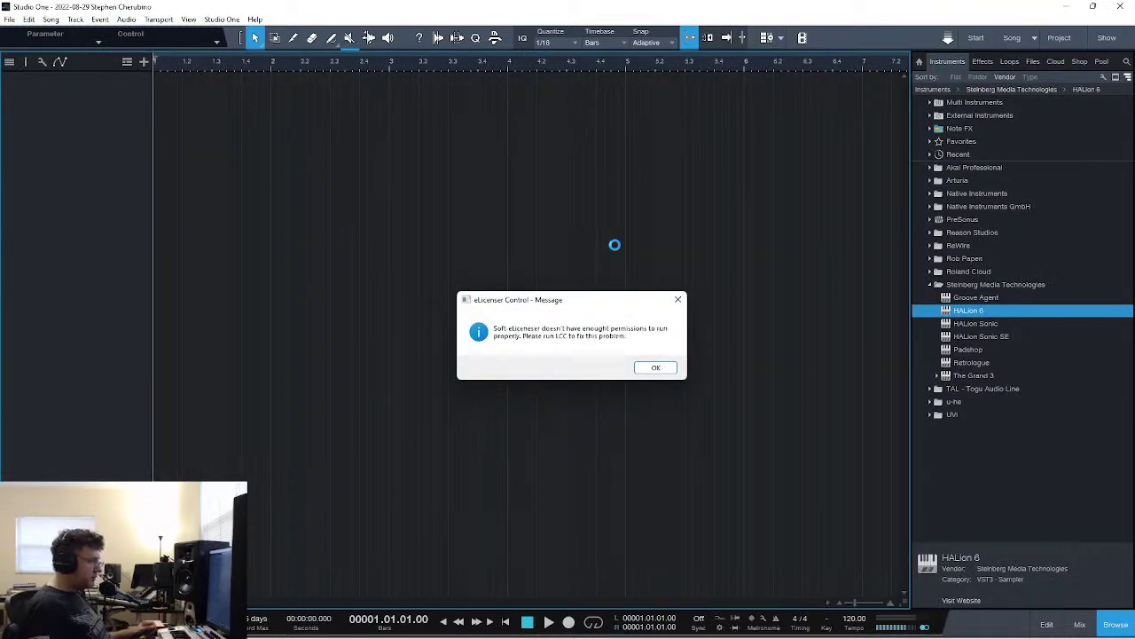
{"action": "left_click", "coordinate": [658, 366]}
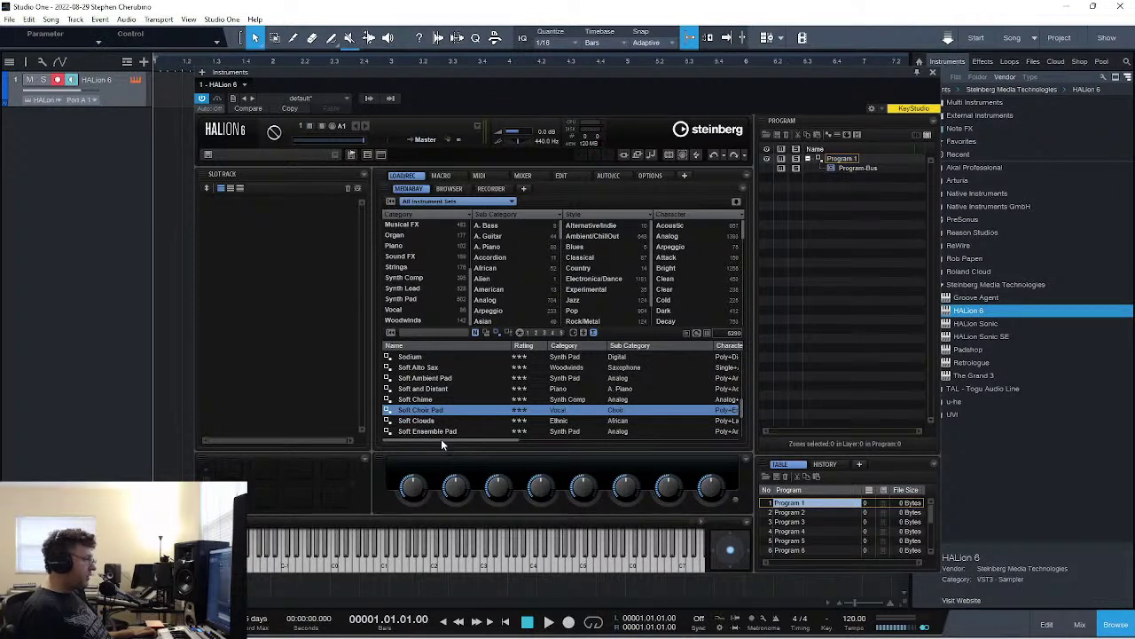
- Load the Soft Choir Pad program in HALion 6 and reposition the instrument window over the arrangement
{"action": "double_click", "coordinate": [423, 411]}
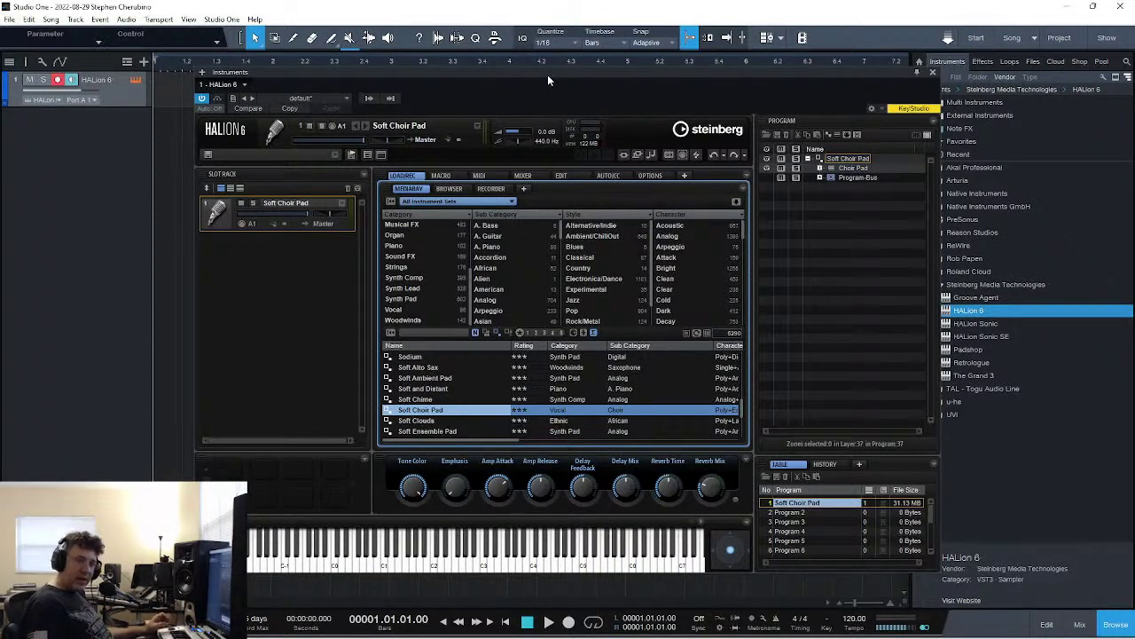
{"action": "left_click_drag", "start_coordinate": [547, 70], "coordinate": [609, 85]}
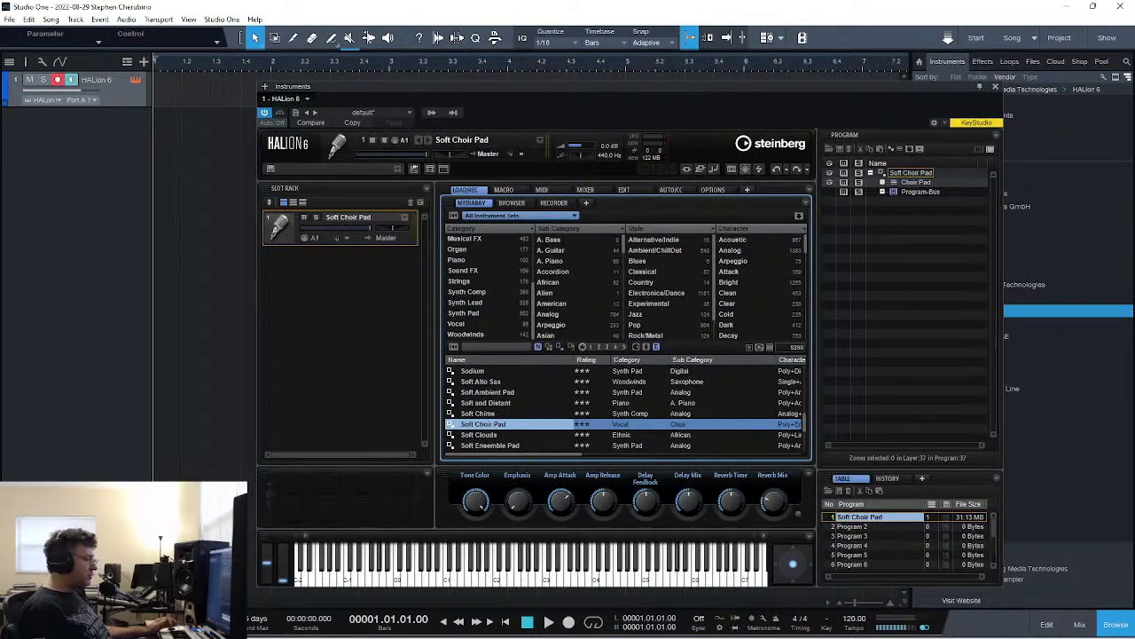
{"action": "left_click_drag", "start_coordinate": [610, 85], "coordinate": [609, 69]}
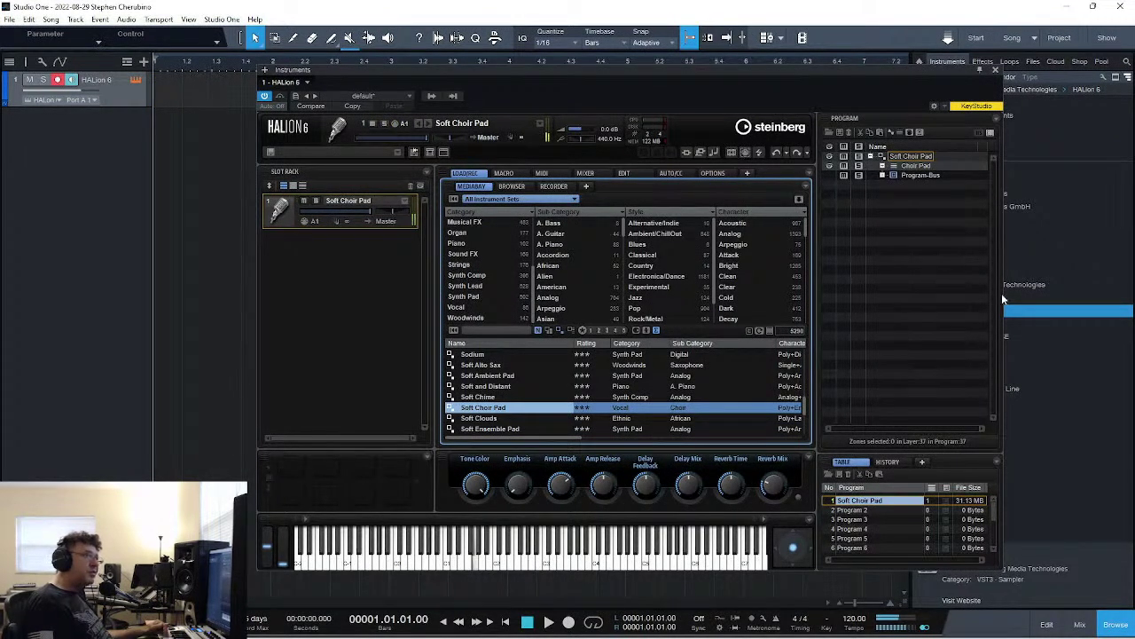
- Open the mixing and routing settings of the Scarlett 4i4 audio interface in Focusrite Control
{"action": "mouse_move", "coordinate": [304, 635]}
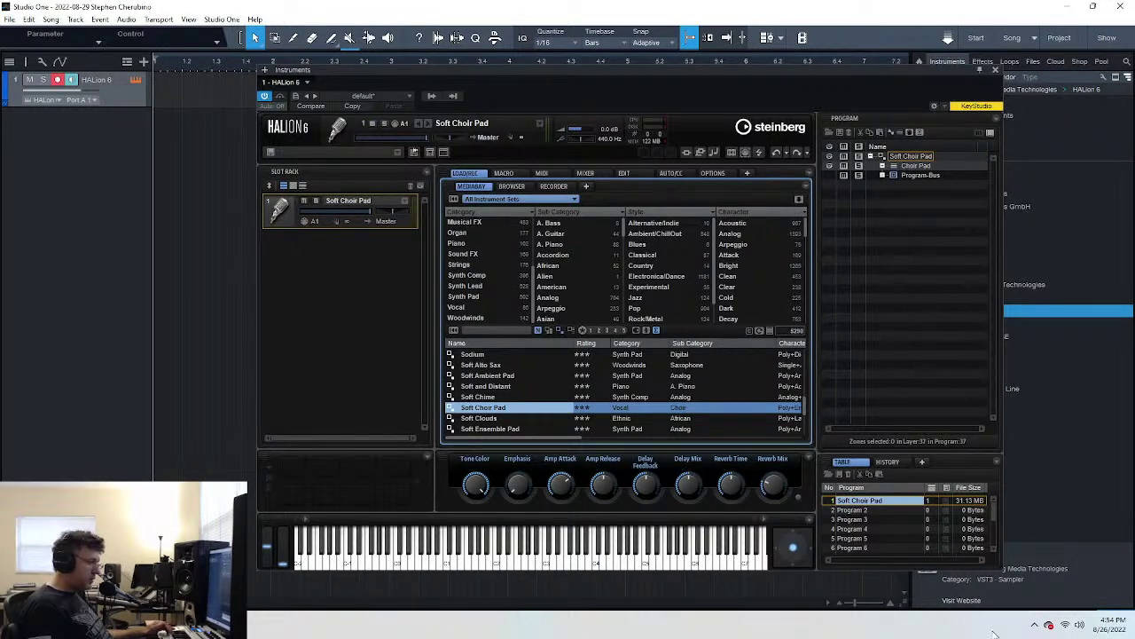
{"action": "left_click", "coordinate": [1034, 624]}
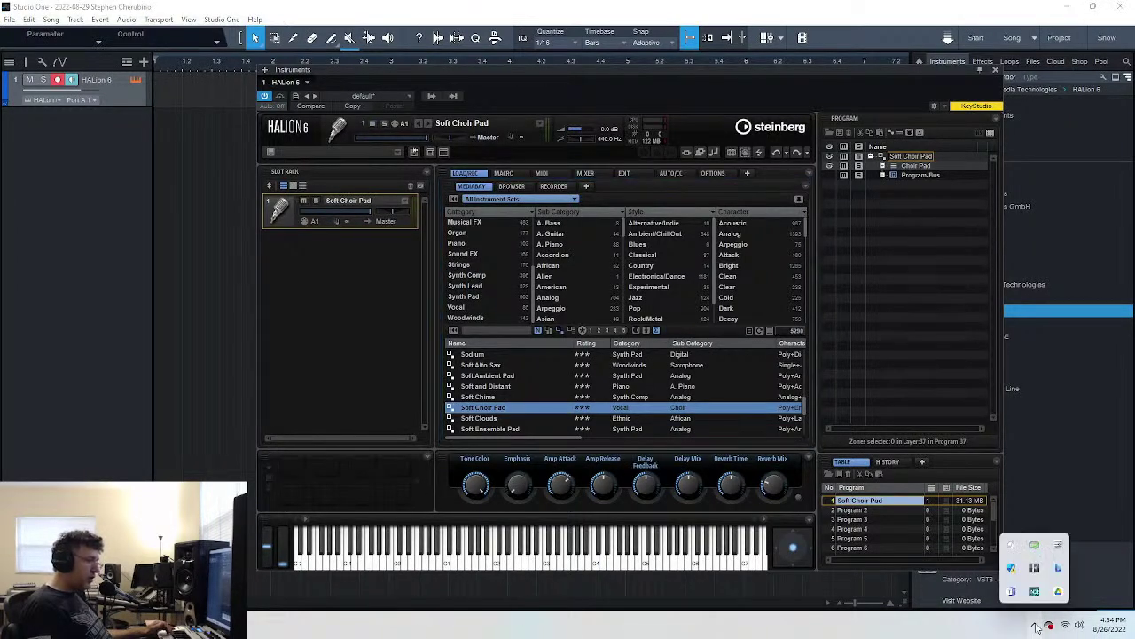
{"action": "right_click", "coordinate": [1034, 568]}
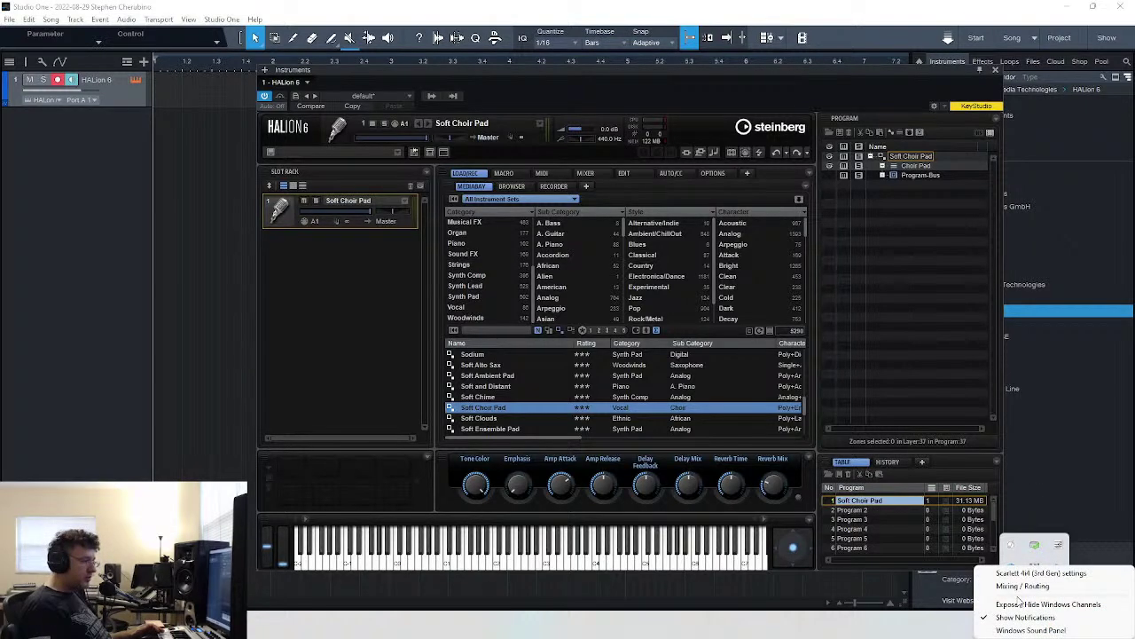
{"action": "left_click", "coordinate": [1022, 586]}
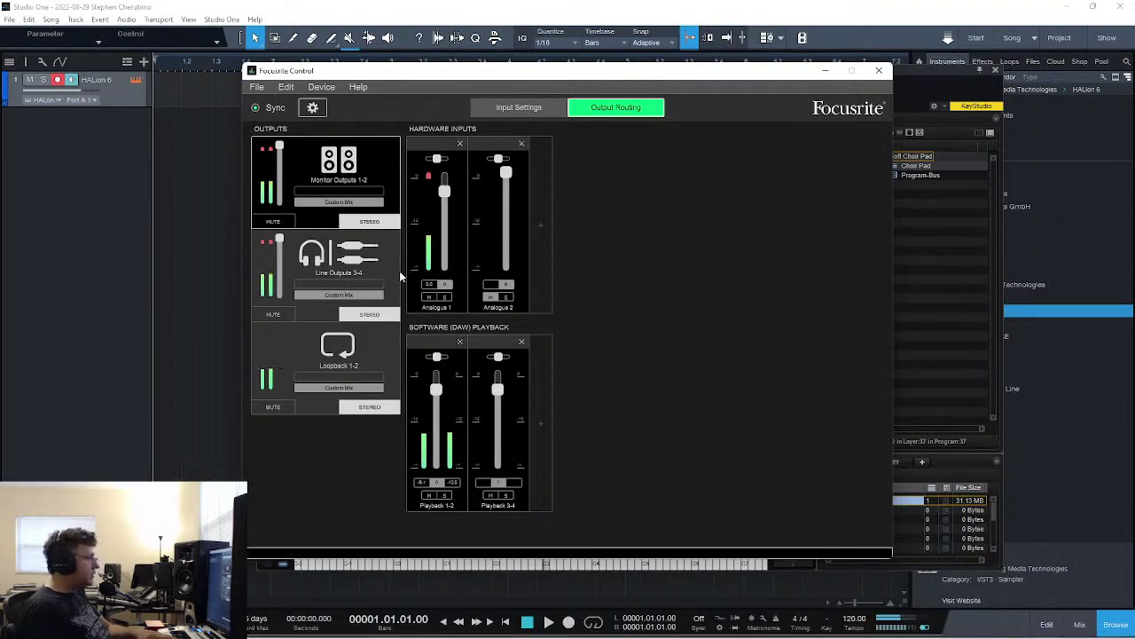
- Try DAW Playback 3-4 as the source for Line Outputs 3-4, and return the source to Custom Mix
{"action": "left_click", "coordinate": [360, 295]}
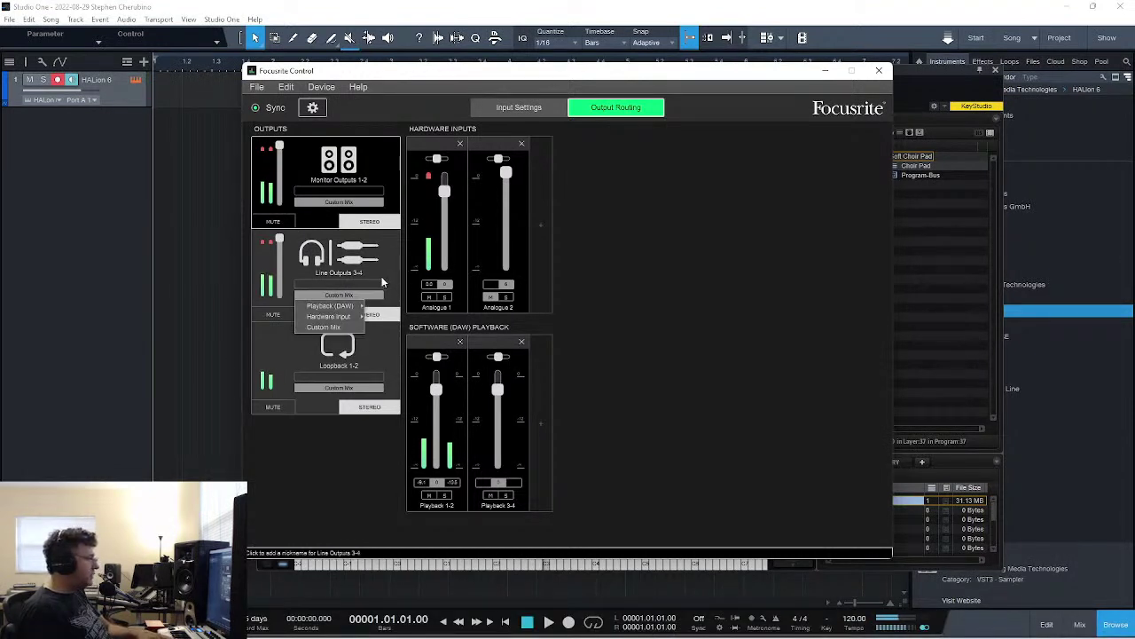
{"action": "mouse_move", "coordinate": [359, 307]}
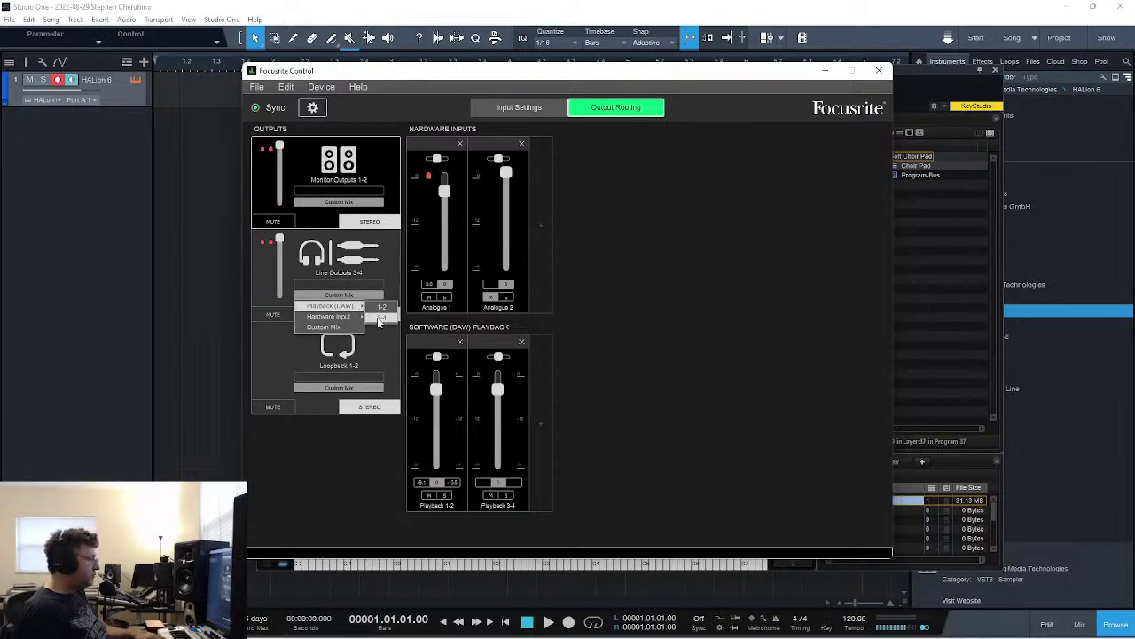
{"action": "left_click", "coordinate": [378, 317]}
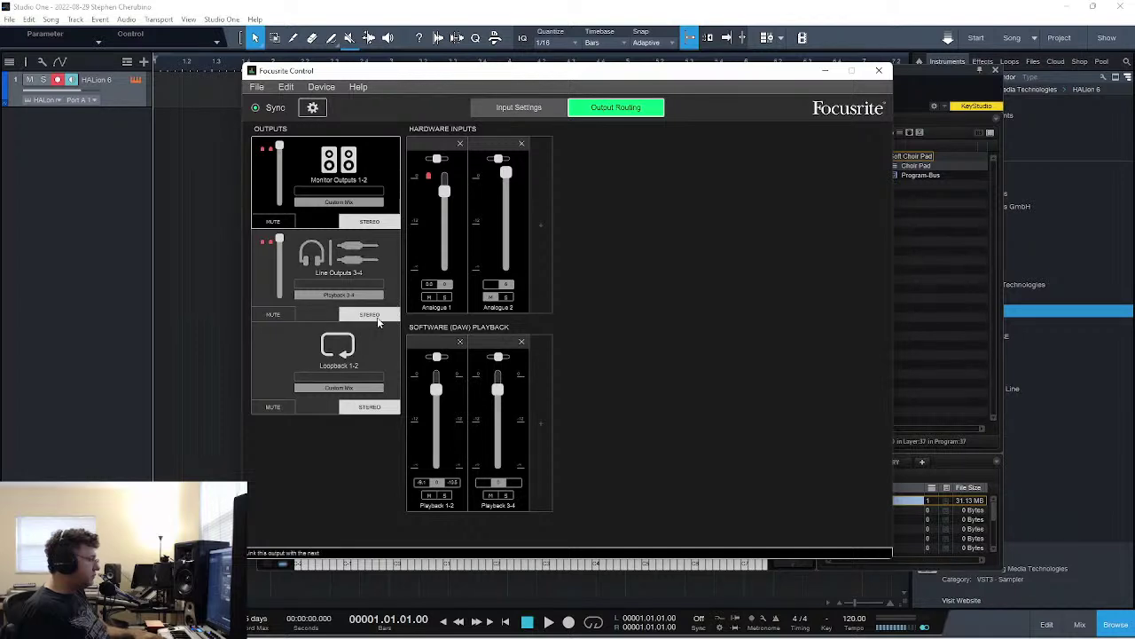
{"action": "left_click", "coordinate": [356, 298]}
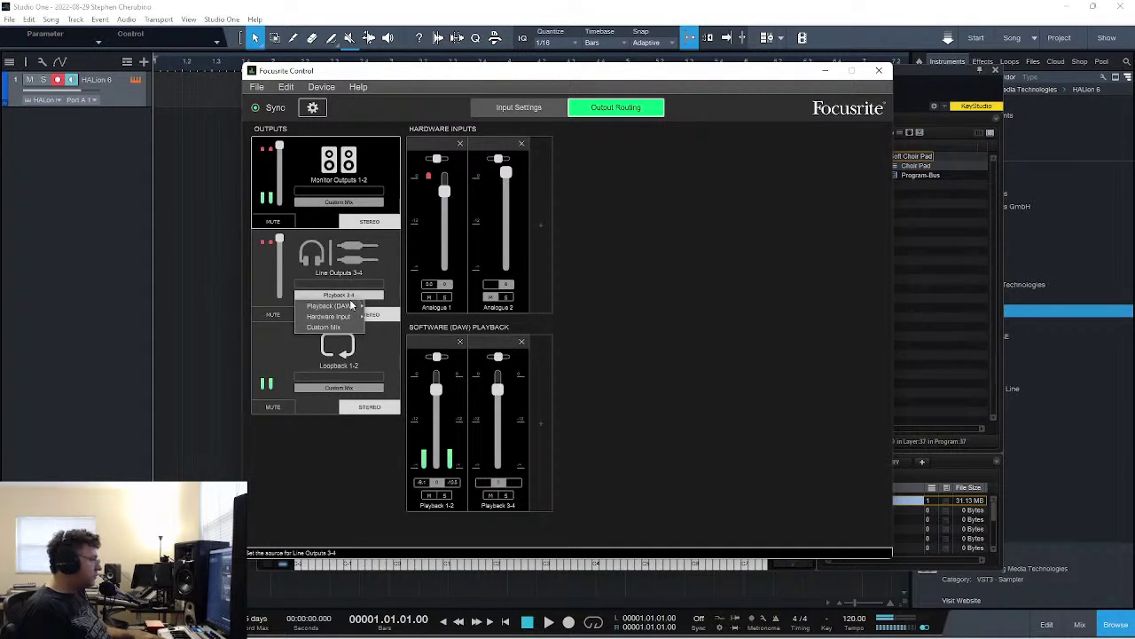
{"action": "left_click", "coordinate": [334, 328]}
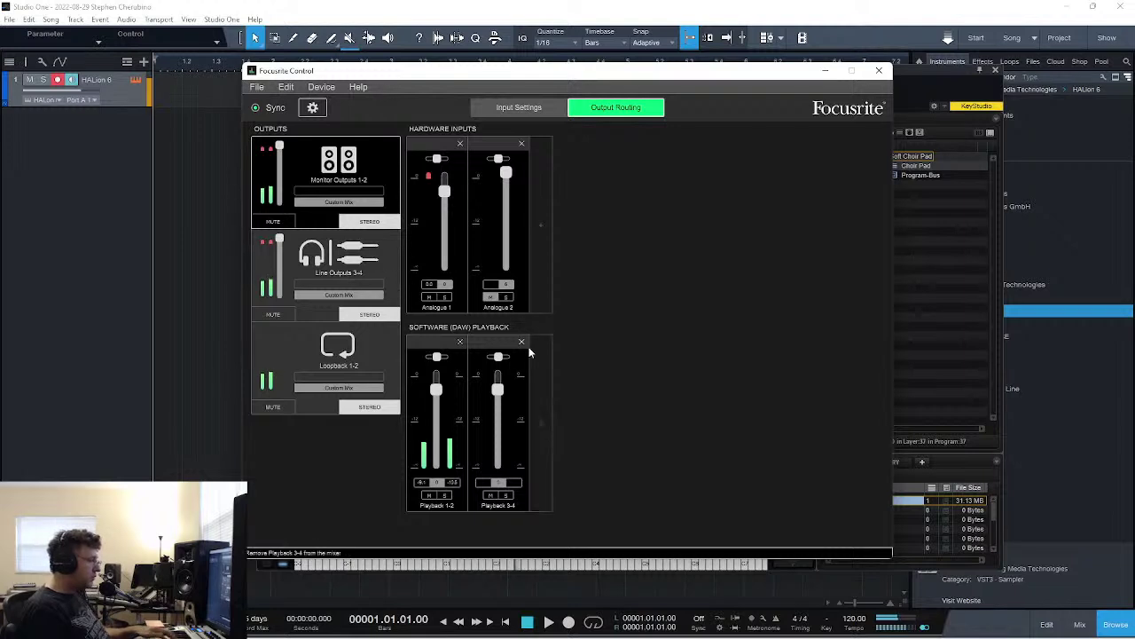
- Test the mutes of Playback 1-2 and 3-4, toggle the Analogue 2 mute, and close Focusrite Control
{"action": "left_click", "coordinate": [429, 496]}
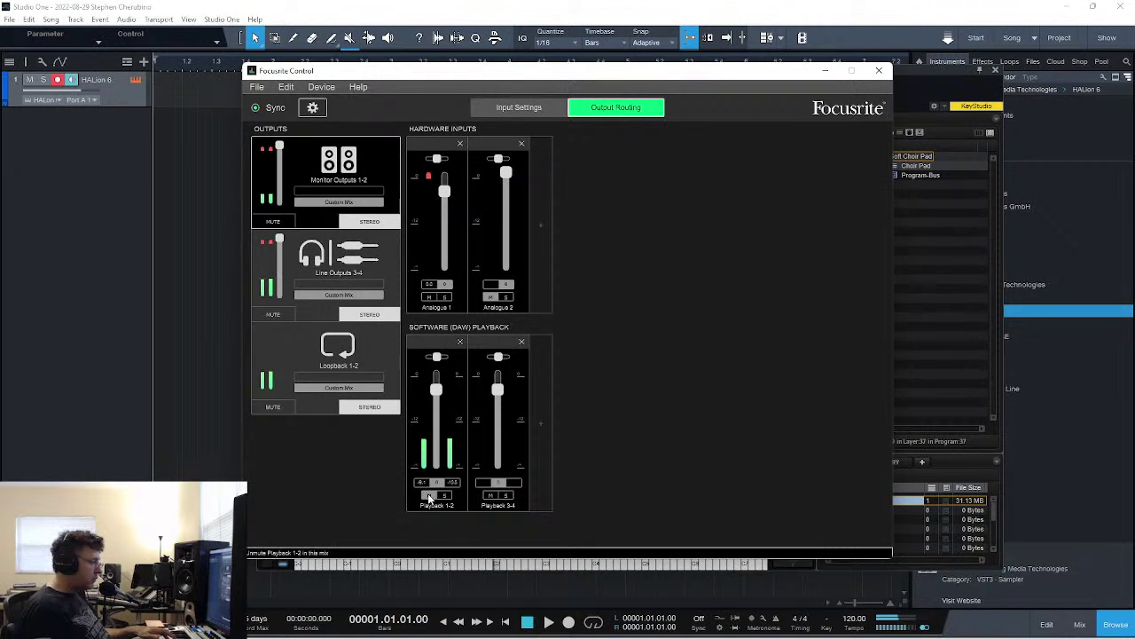
{"action": "left_click", "coordinate": [430, 497]}
{"action": "left_click", "coordinate": [493, 497]}
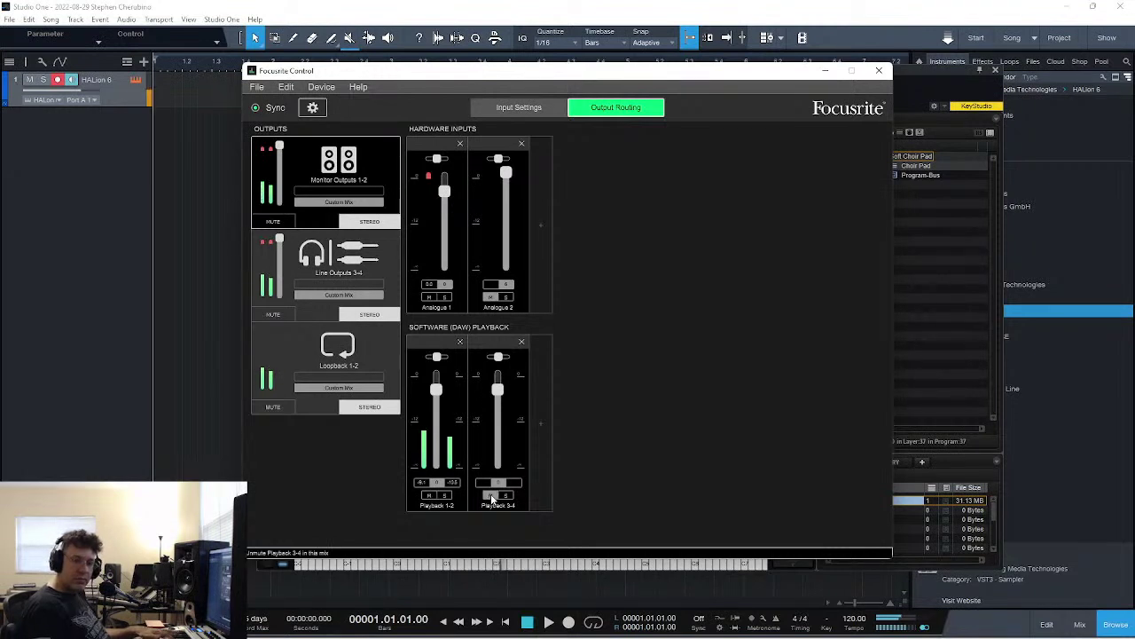
{"action": "left_click", "coordinate": [492, 496]}
{"action": "left_click", "coordinate": [488, 296]}
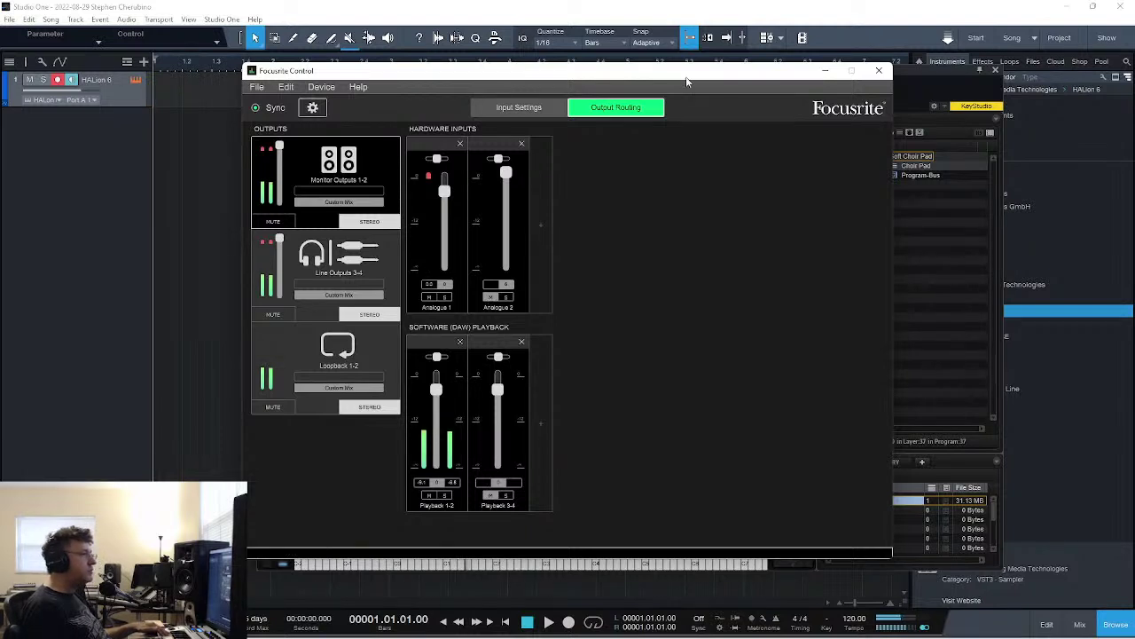
{"action": "left_click", "coordinate": [879, 70]}
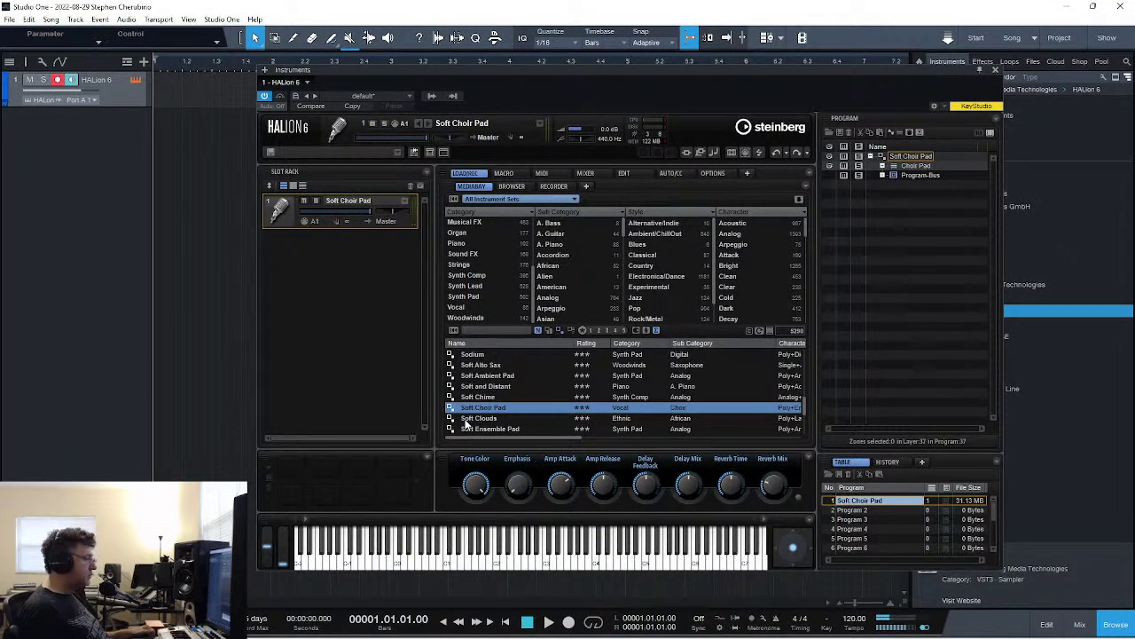
- Load the Soft Clouds program in HALion 6 and show its World Instruments macro page
{"action": "left_click", "coordinate": [470, 420]}
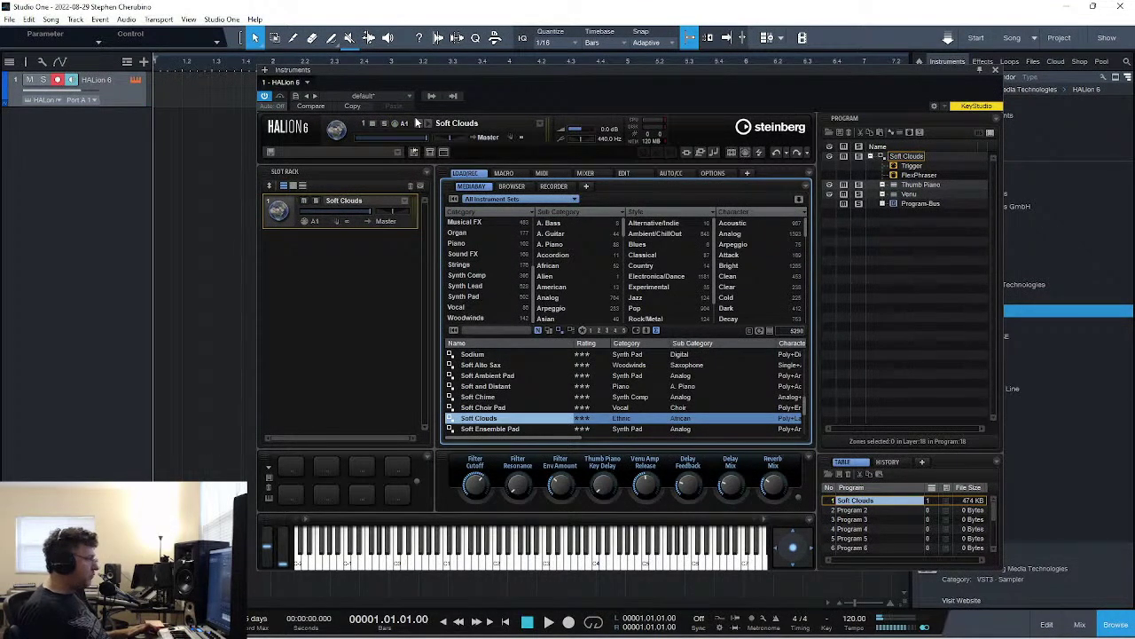
{"action": "left_click_drag", "start_coordinate": [472, 69], "coordinate": [398, 54]}
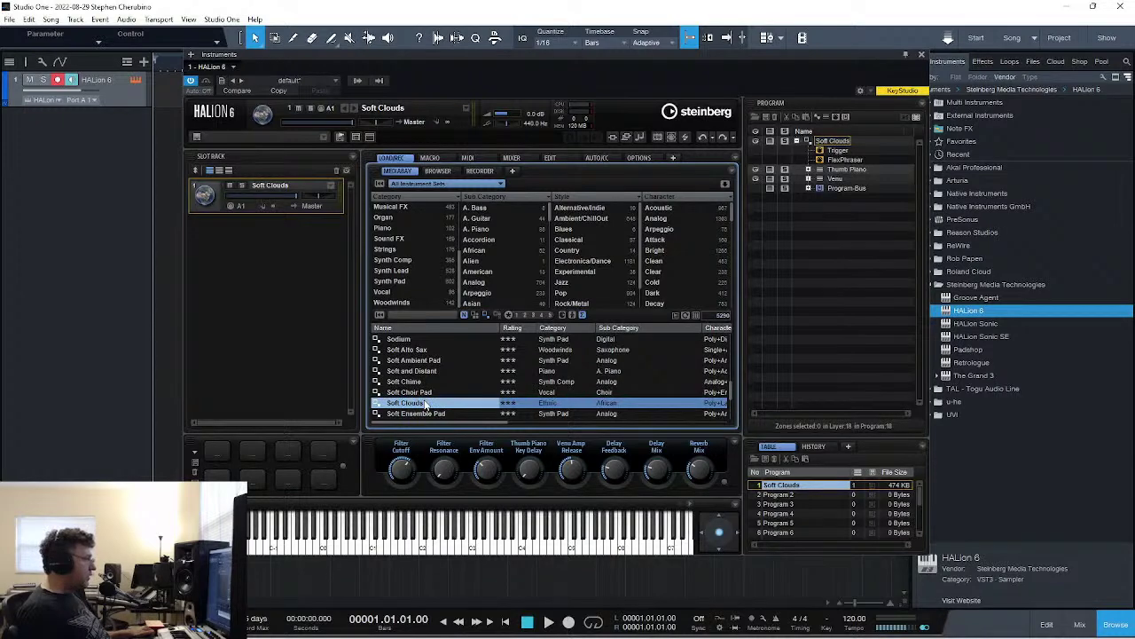
{"action": "left_click", "coordinate": [429, 158]}
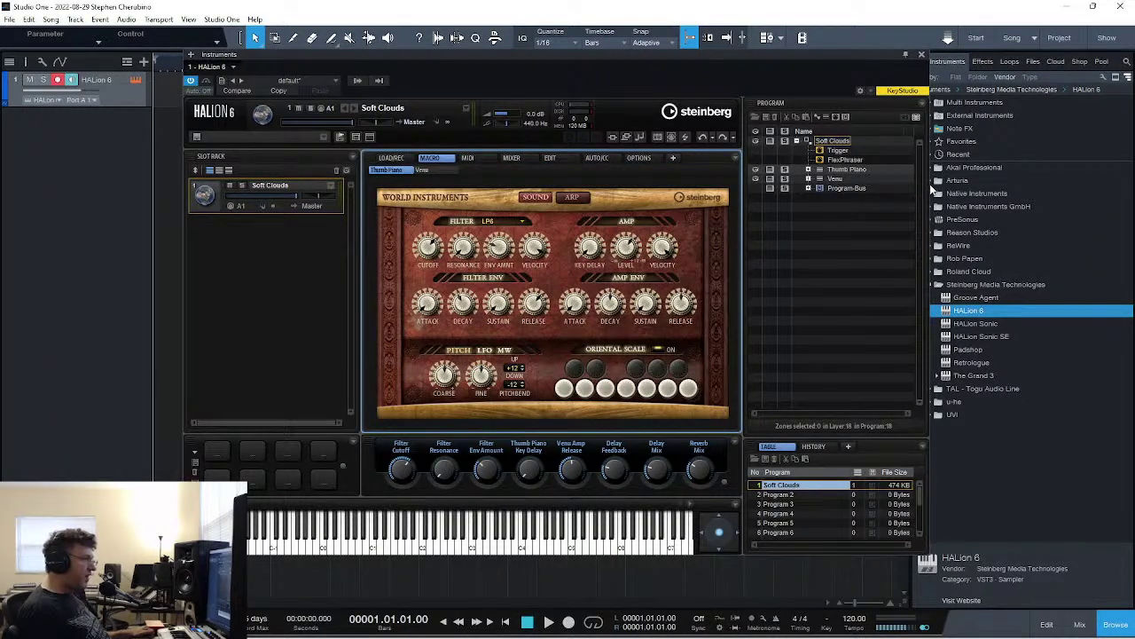
- Widen the HALion 6 window and add an enlarged MediaBay pane above the Program tree, beside the macro page
{"action": "left_click_drag", "start_coordinate": [930, 289], "coordinate": [1115, 264]}
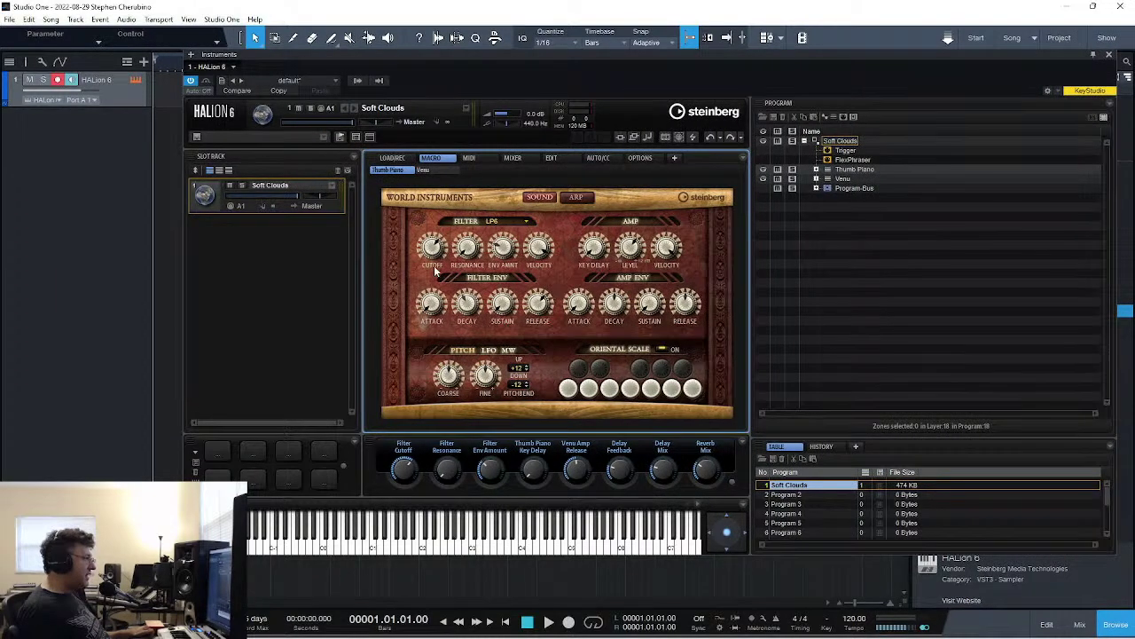
{"action": "mouse_move", "coordinate": [363, 264]}
{"action": "left_mouse_down"}
{"action": "mouse_move", "coordinate": [553, 266]}
{"action": "mouse_move", "coordinate": [347, 270]}
{"action": "left_mouse_up"}
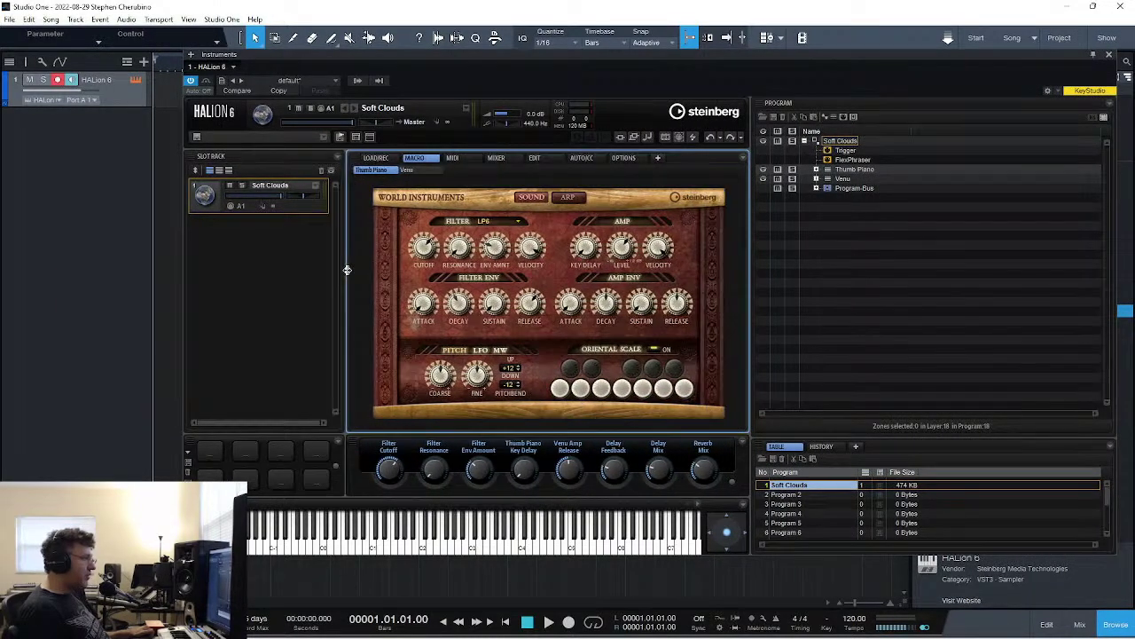
{"action": "left_click", "coordinate": [383, 160]}
{"action": "mouse_move", "coordinate": [773, 102]}
{"action": "left_mouse_down"}
{"action": "mouse_move", "coordinate": [750, 107]}
{"action": "mouse_move", "coordinate": [779, 110]}
{"action": "left_mouse_up"}
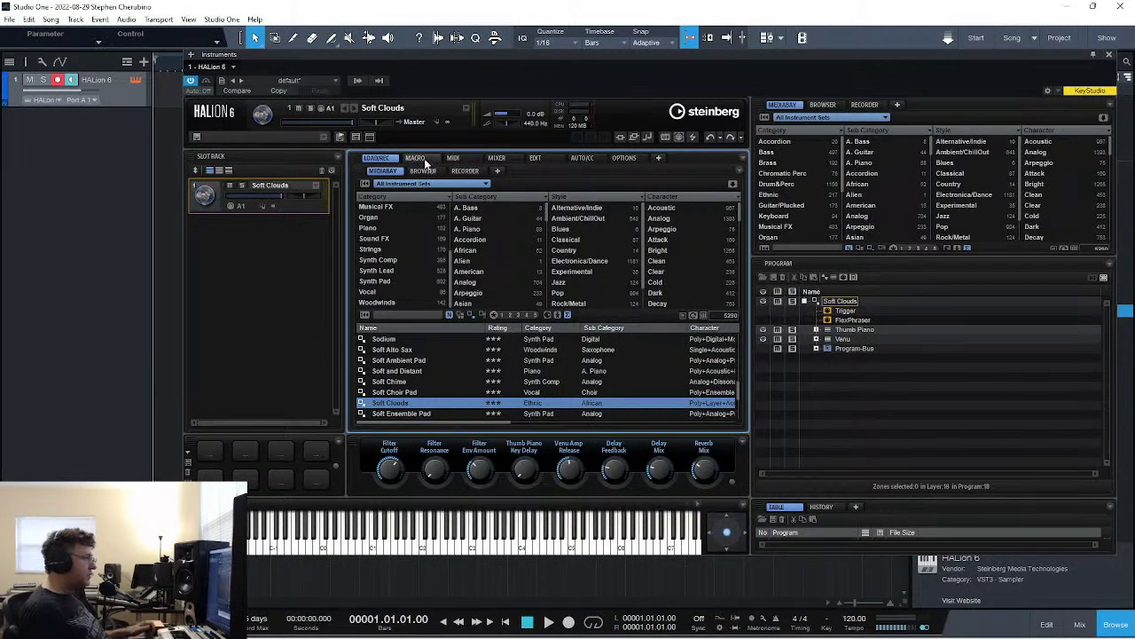
{"action": "left_click", "coordinate": [423, 160]}
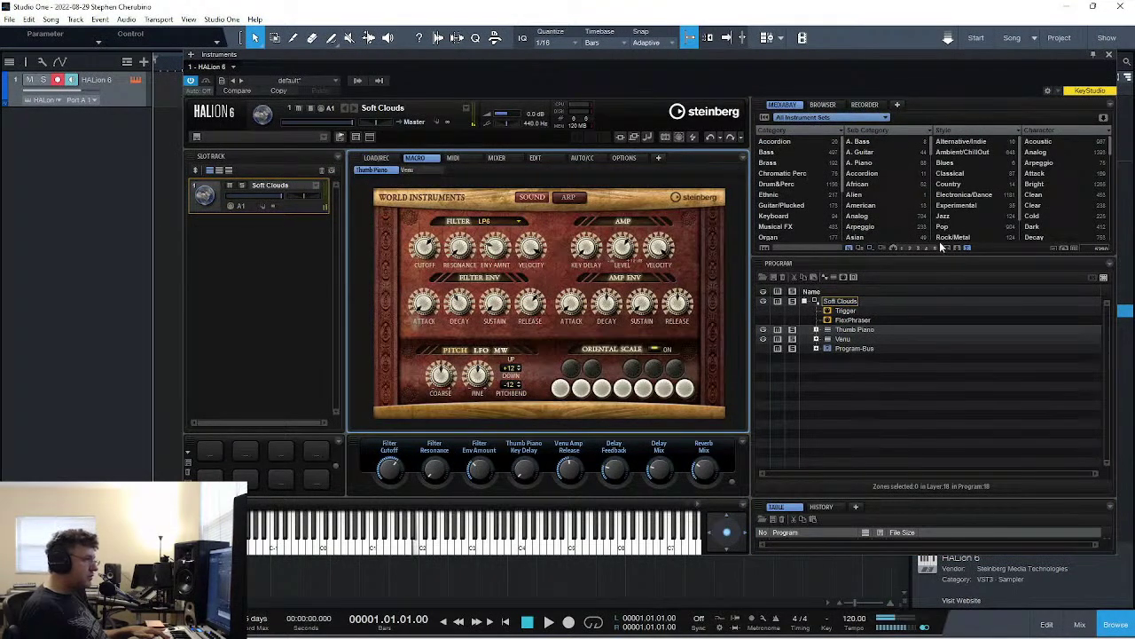
{"action": "left_click_drag", "start_coordinate": [930, 256], "coordinate": [924, 483]}
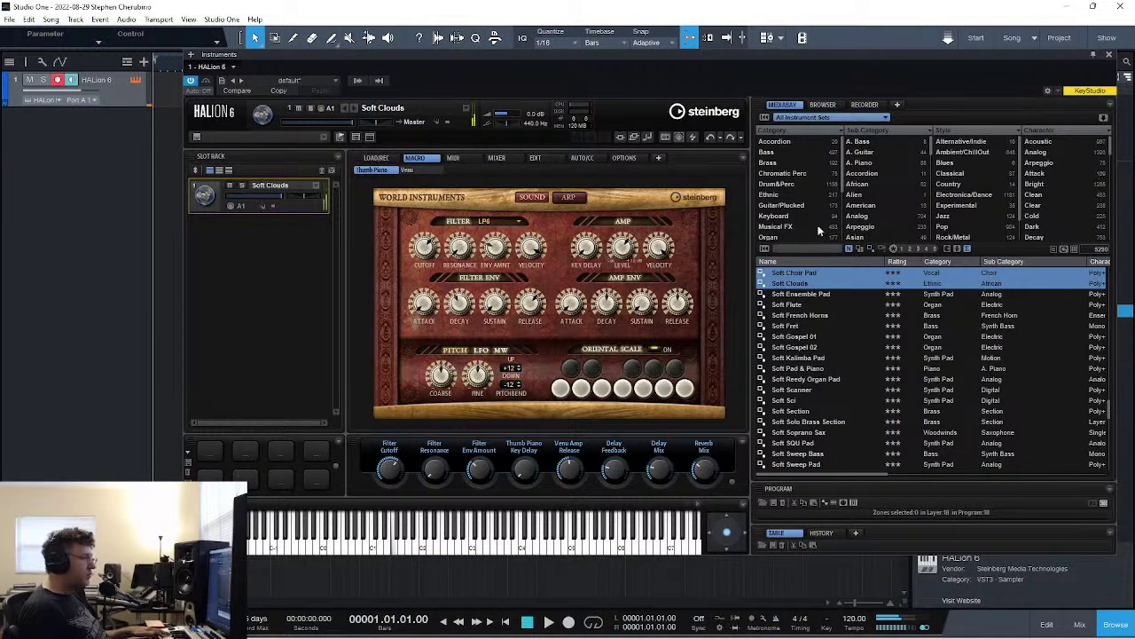
- Audition the Soul Woman program in HALion 6, load Soul Capital in its place, and close the instrument window
{"action": "scroll", "coordinate": [832, 355], "scroll_direction": "down", "scroll_amount": 5}
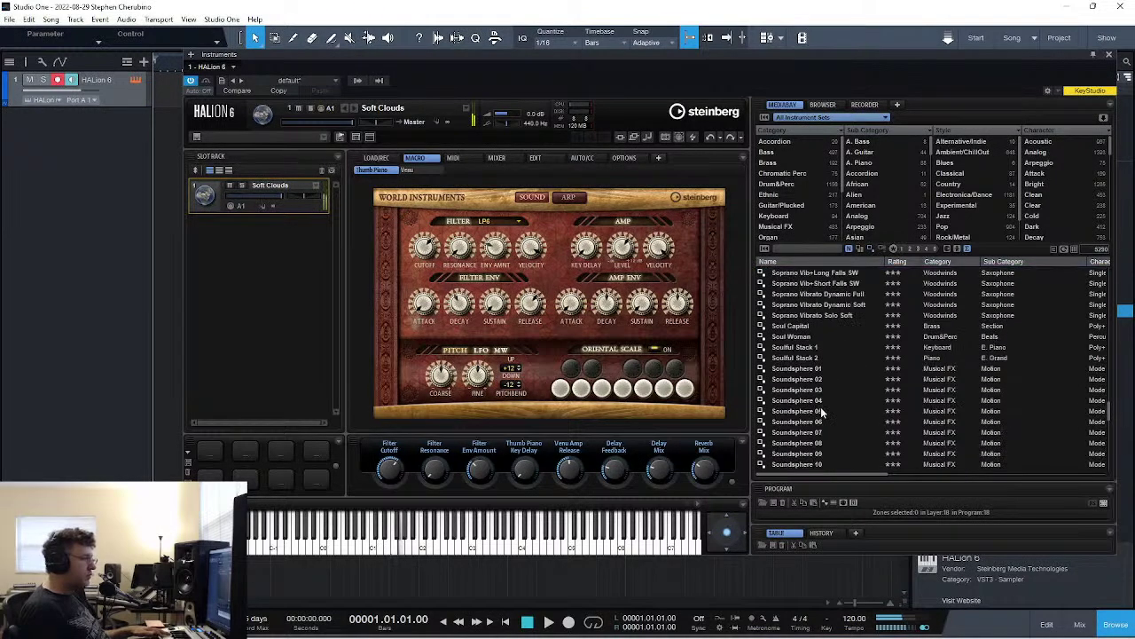
{"action": "double_click", "coordinate": [799, 337]}
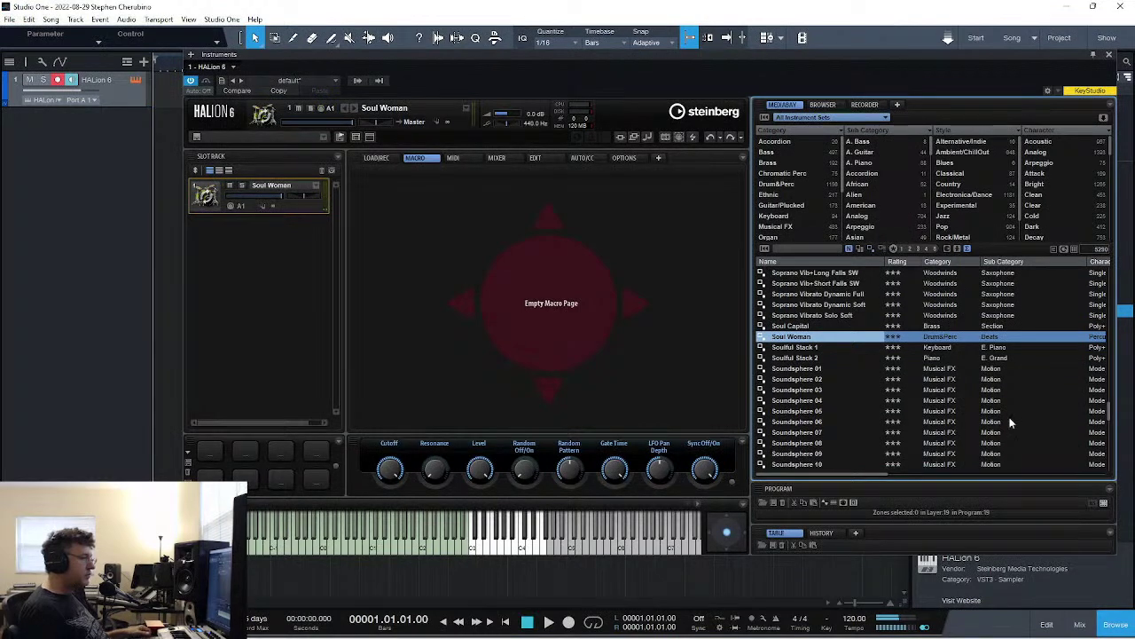
{"action": "double_click", "coordinate": [797, 326]}
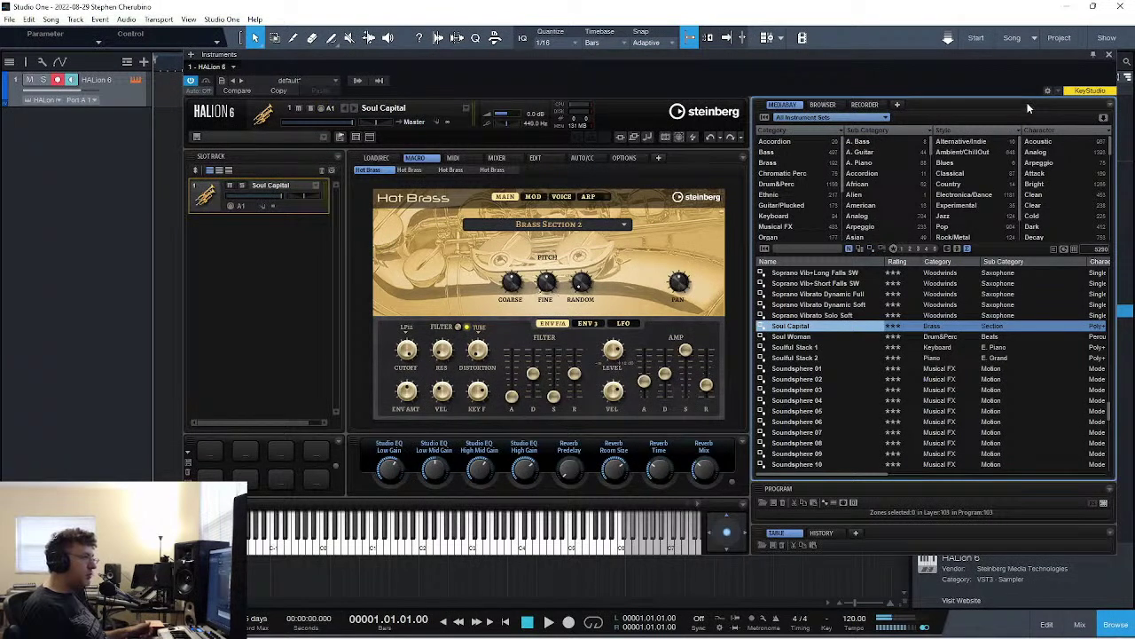
{"action": "left_click", "coordinate": [1108, 55]}
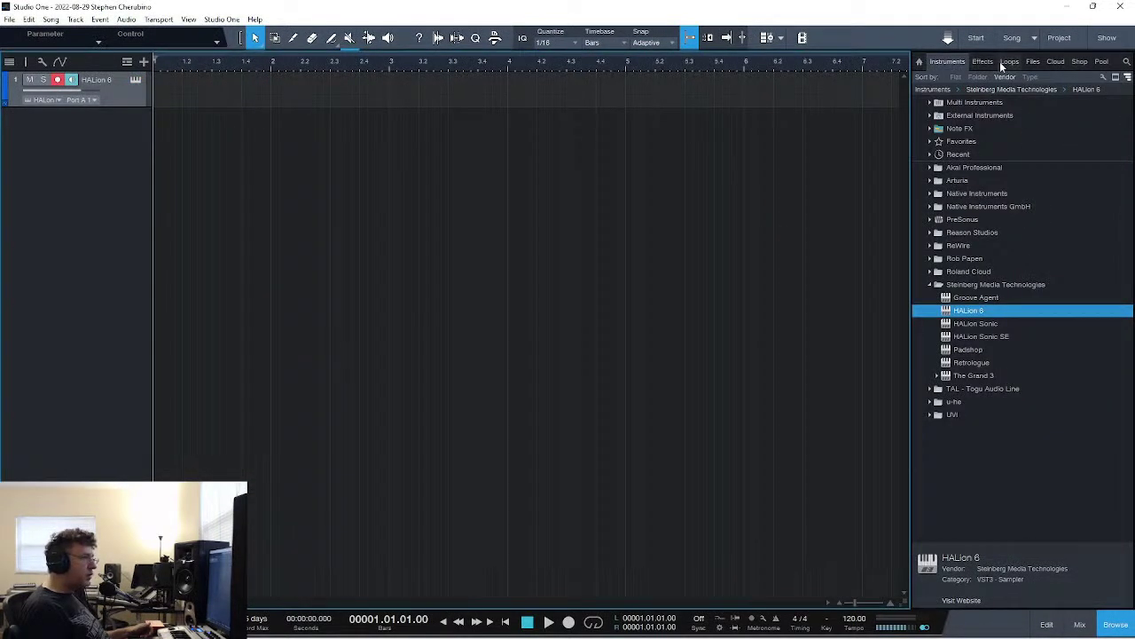
- Browse the Dirty Electro House sound set and preview the 05 Kick loop from its 02 Trip 130 Ebmin folder
{"action": "left_click", "coordinate": [1031, 62]}
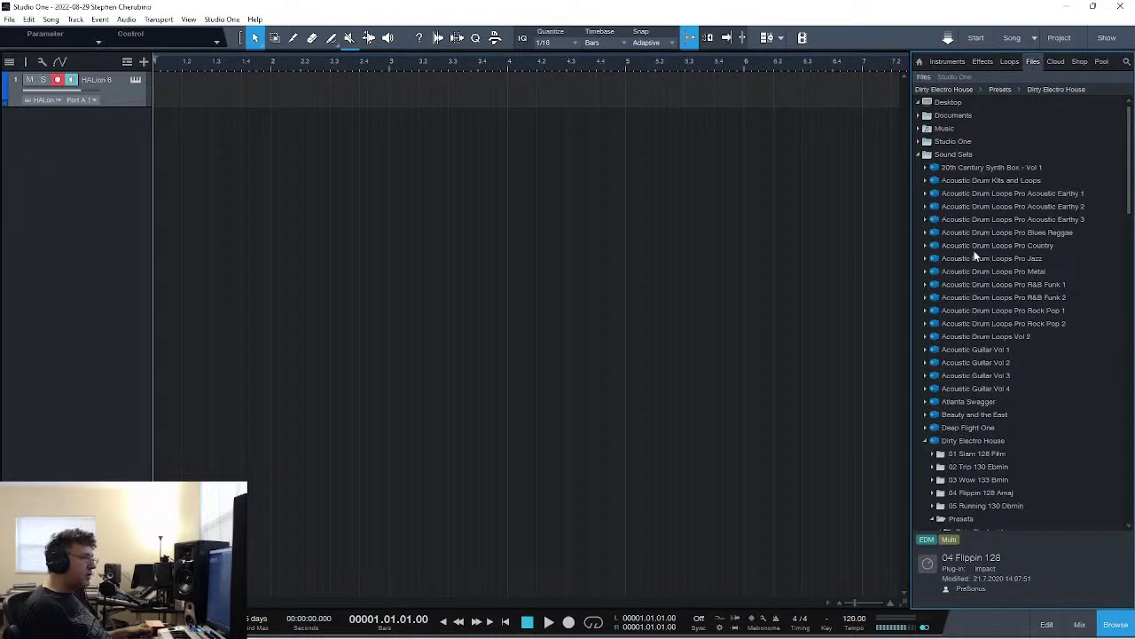
{"action": "left_click", "coordinate": [919, 155]}
{"action": "left_click", "coordinate": [919, 155]}
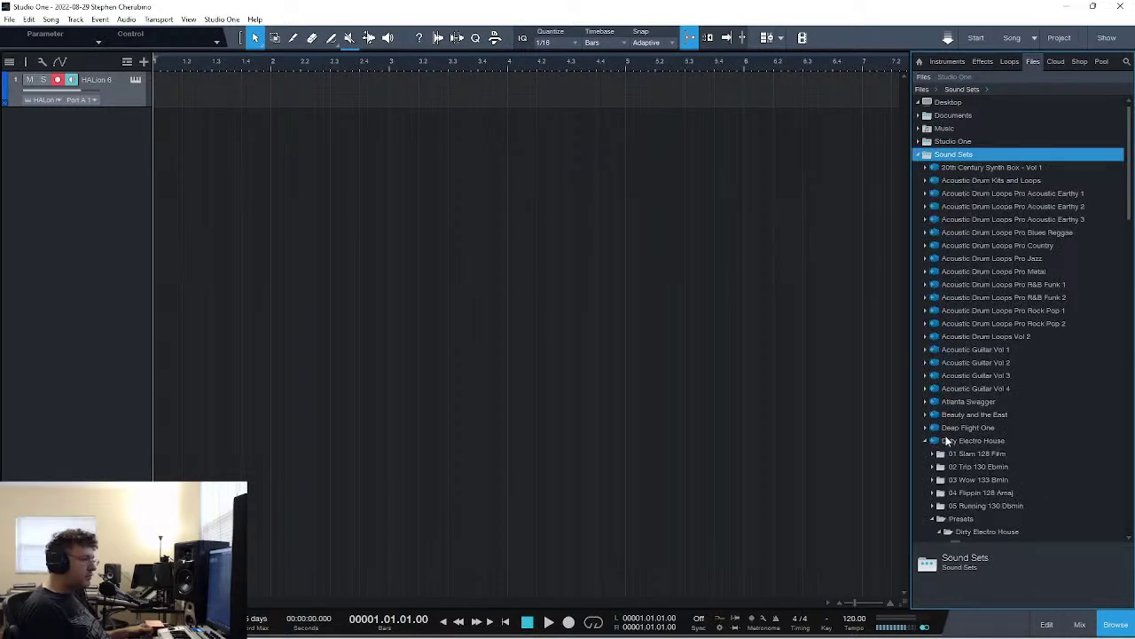
{"action": "left_click", "coordinate": [924, 440]}
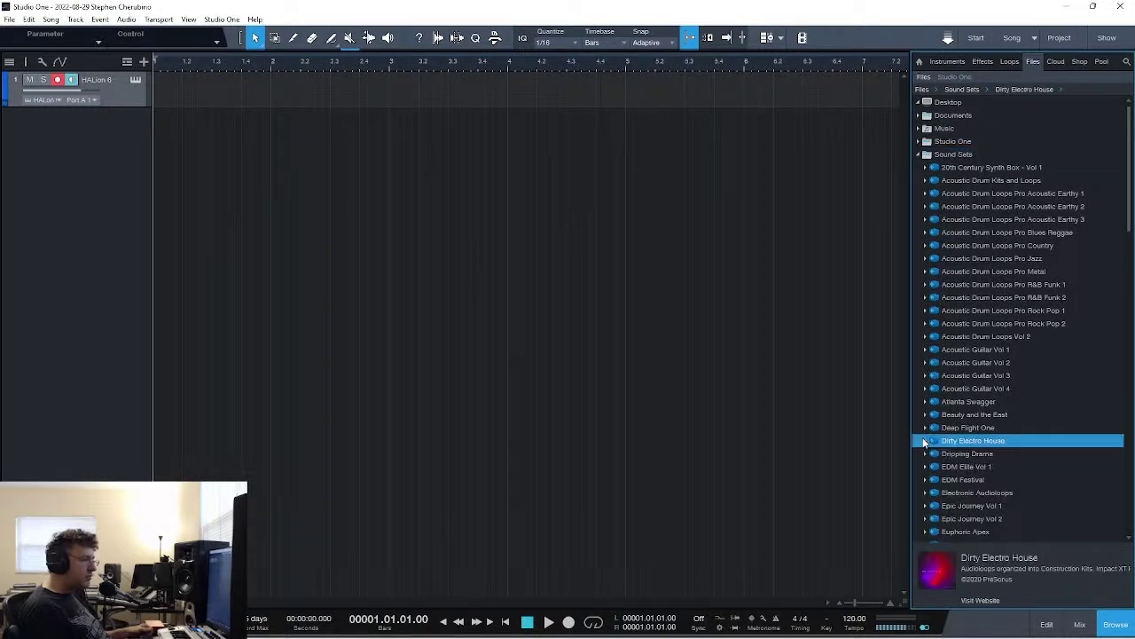
{"action": "left_click", "coordinate": [924, 441]}
{"action": "scroll", "coordinate": [948, 418], "scroll_direction": "down", "scroll_amount": 5}
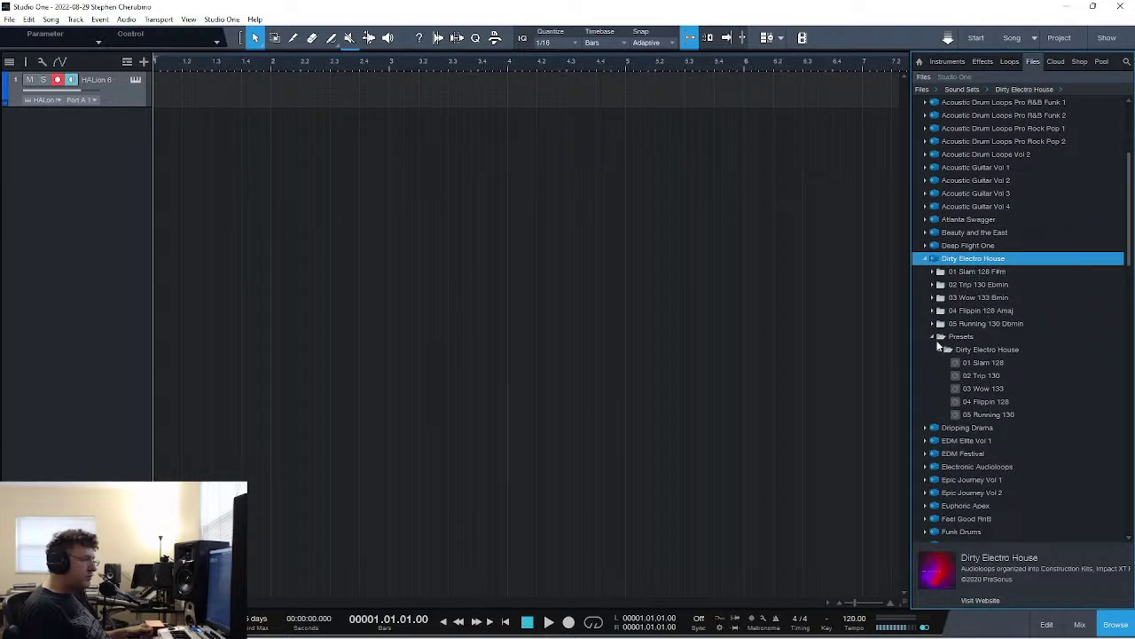
{"action": "left_click", "coordinate": [932, 336]}
{"action": "left_click", "coordinate": [935, 300]}
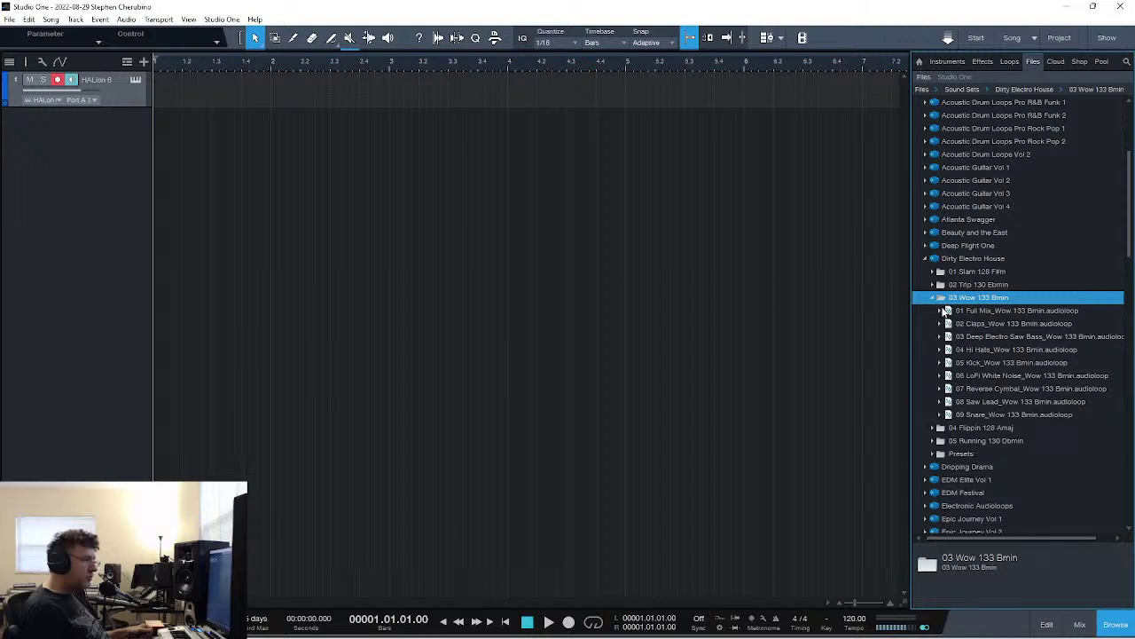
{"action": "left_click", "coordinate": [933, 296]}
{"action": "left_click", "coordinate": [937, 285]}
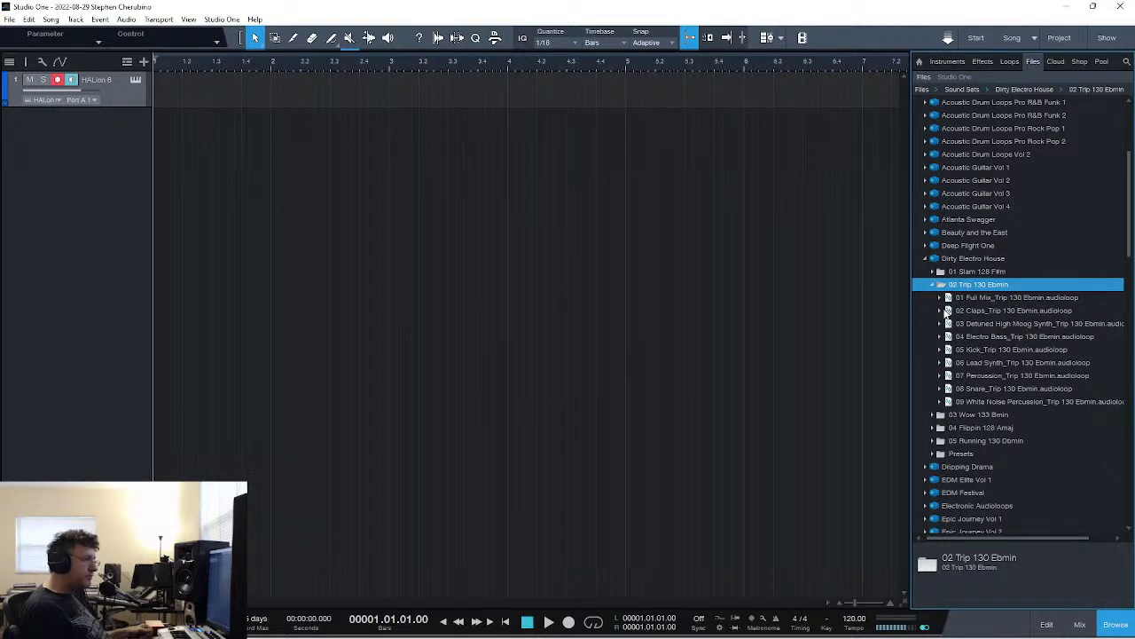
{"action": "left_click", "coordinate": [973, 350]}
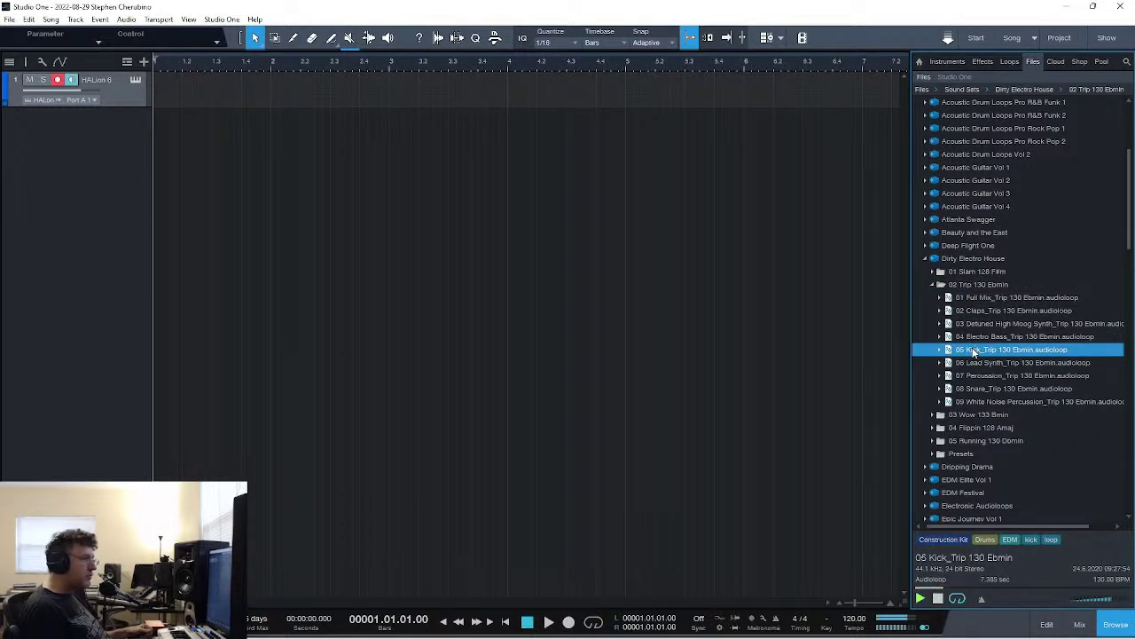
- Preview the 07 Kick loop from the 01 Pulse 128 Bbmaj folder of EDM Elite Vol 1, and collapse that sound set
{"action": "scroll", "coordinate": [932, 403], "scroll_direction": "down", "scroll_amount": 2}
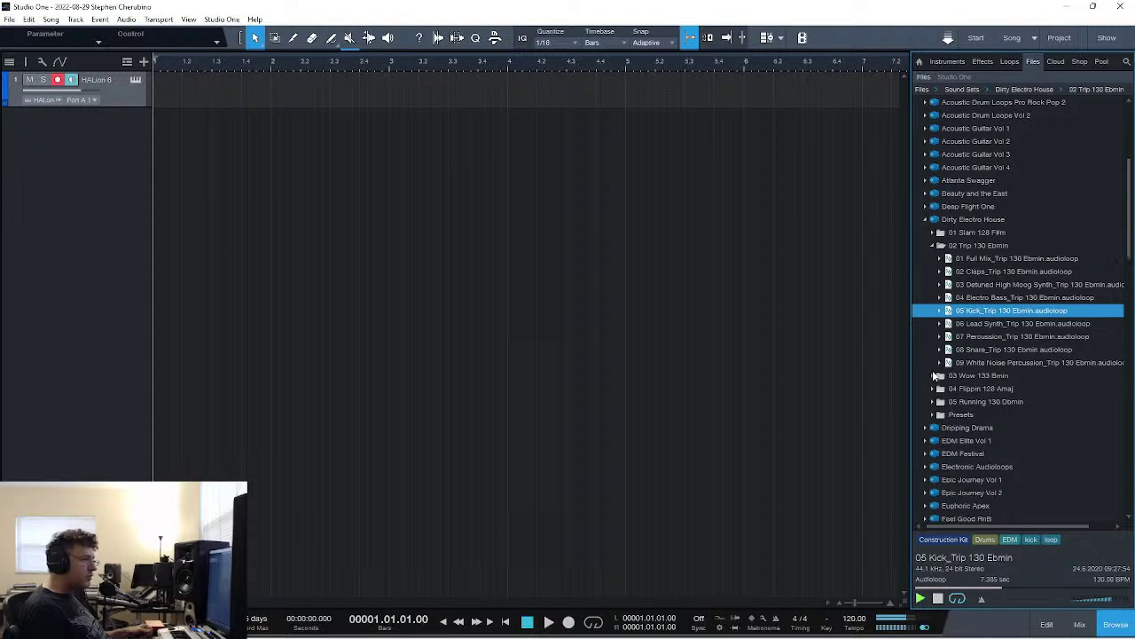
{"action": "left_click", "coordinate": [926, 403]}
{"action": "left_click", "coordinate": [934, 416]}
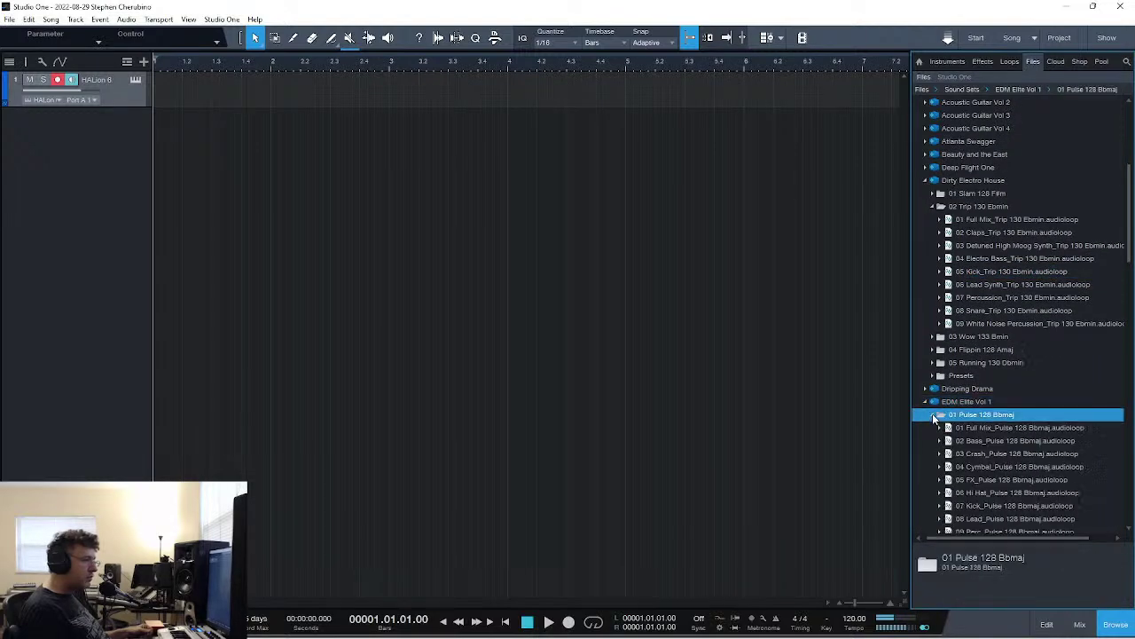
{"action": "scroll", "coordinate": [992, 453], "scroll_direction": "down", "scroll_amount": 2}
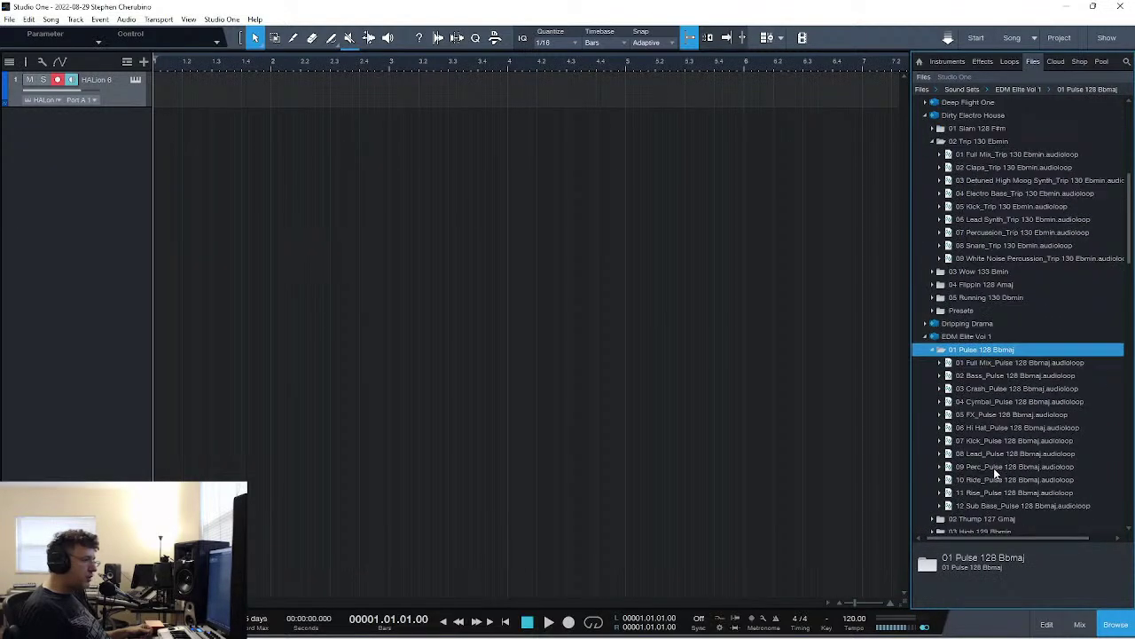
{"action": "left_click", "coordinate": [995, 440]}
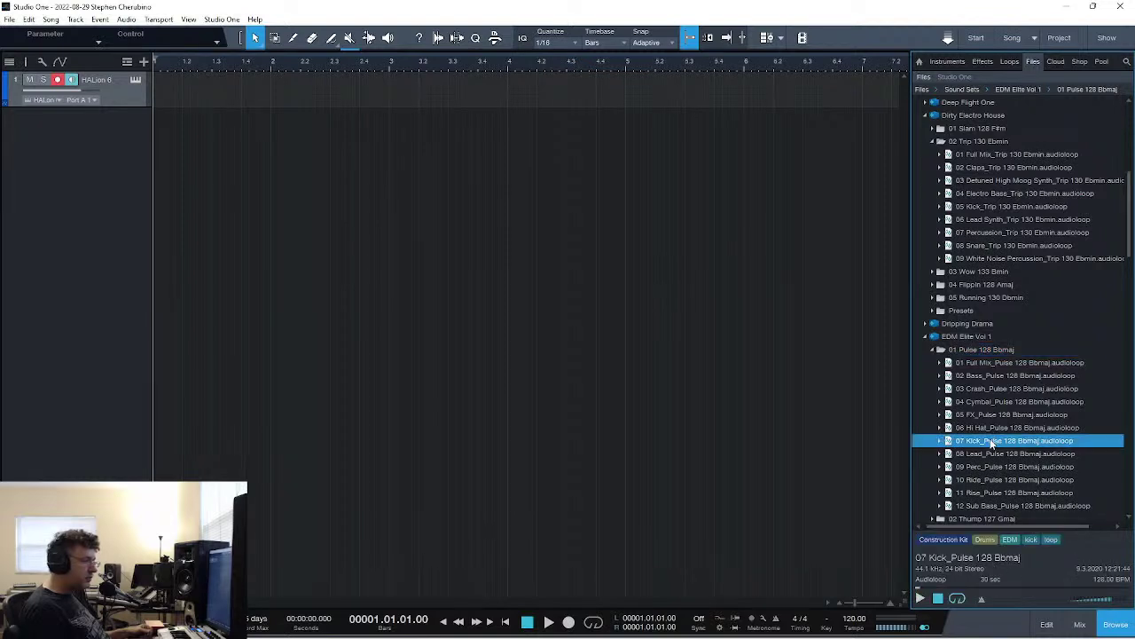
{"action": "left_click", "coordinate": [991, 441]}
{"action": "left_click", "coordinate": [925, 337]}
- Place the Drum Mix loop from EDM Festival's 01 125 Cmin folder on a new track at bar 1, and set the tempo to 125
{"action": "left_click", "coordinate": [925, 350]}
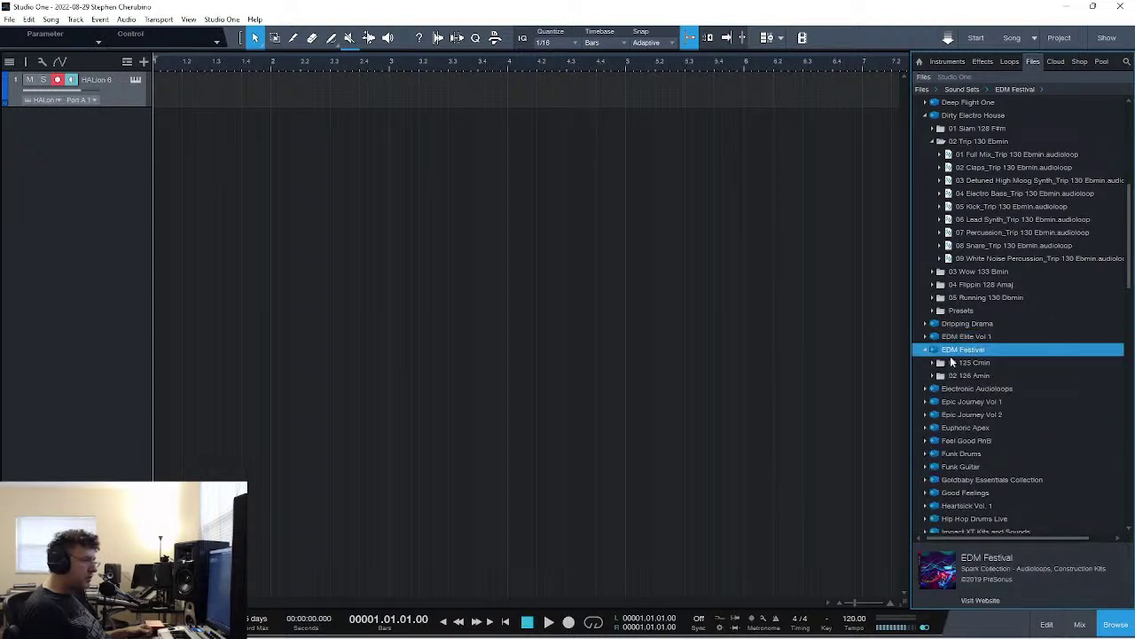
{"action": "left_click", "coordinate": [940, 362]}
{"action": "left_click", "coordinate": [988, 402]}
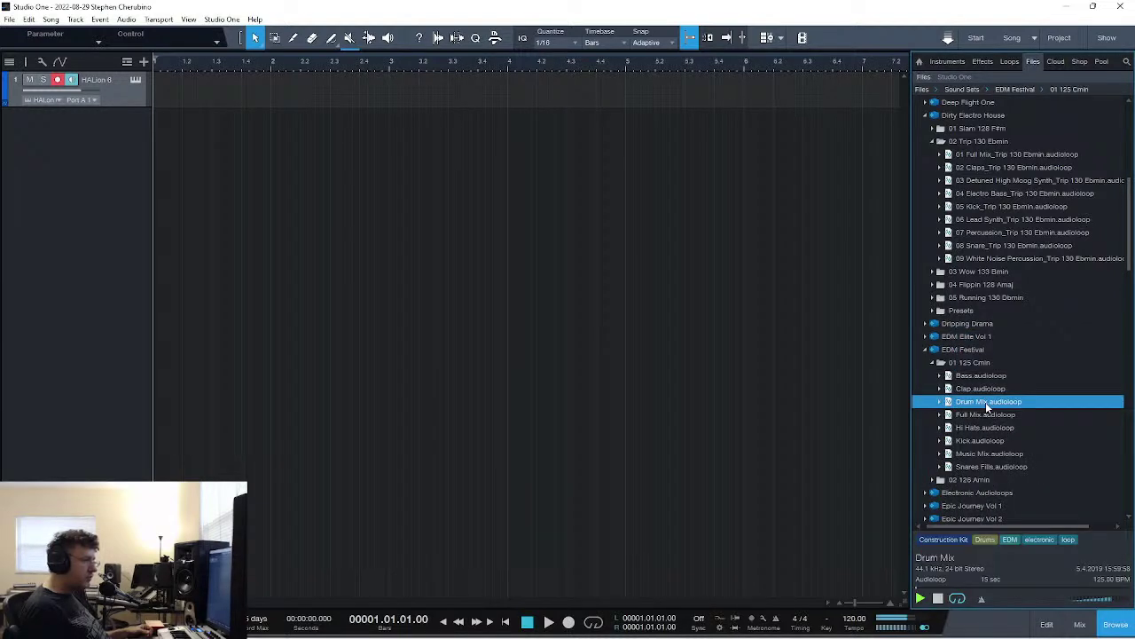
{"action": "left_click_drag", "start_coordinate": [801, 325], "coordinate": [200, 140]}
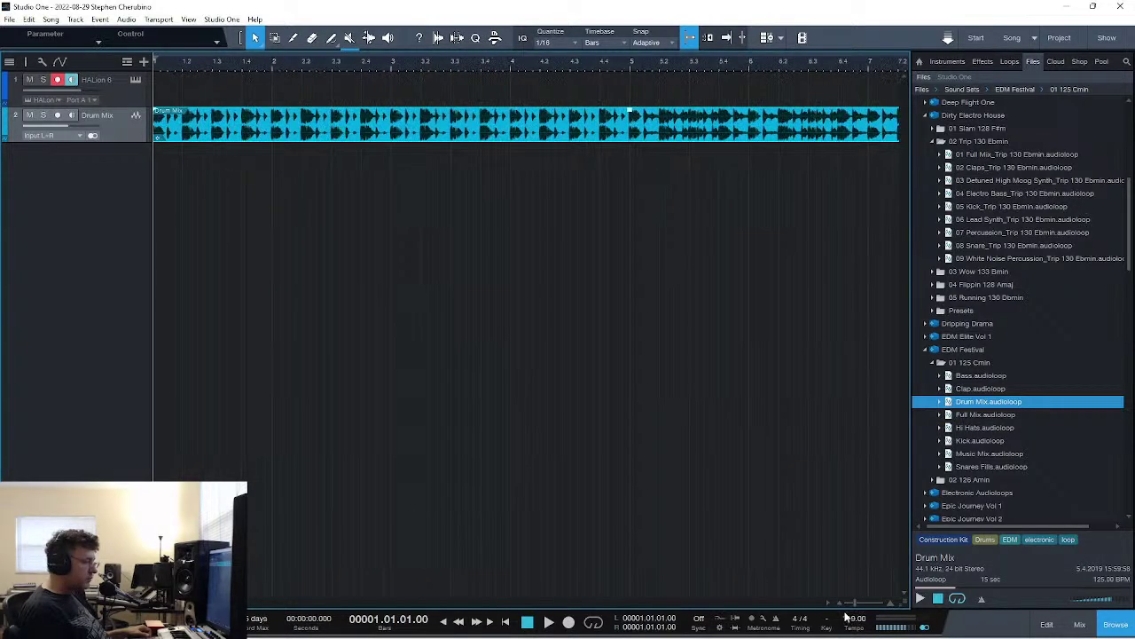
{"action": "scroll", "coordinate": [854, 621], "scroll_direction": "down", "scroll_amount": 2}
{"action": "scroll", "coordinate": [855, 618], "scroll_direction": "up", "scroll_amount": 7}
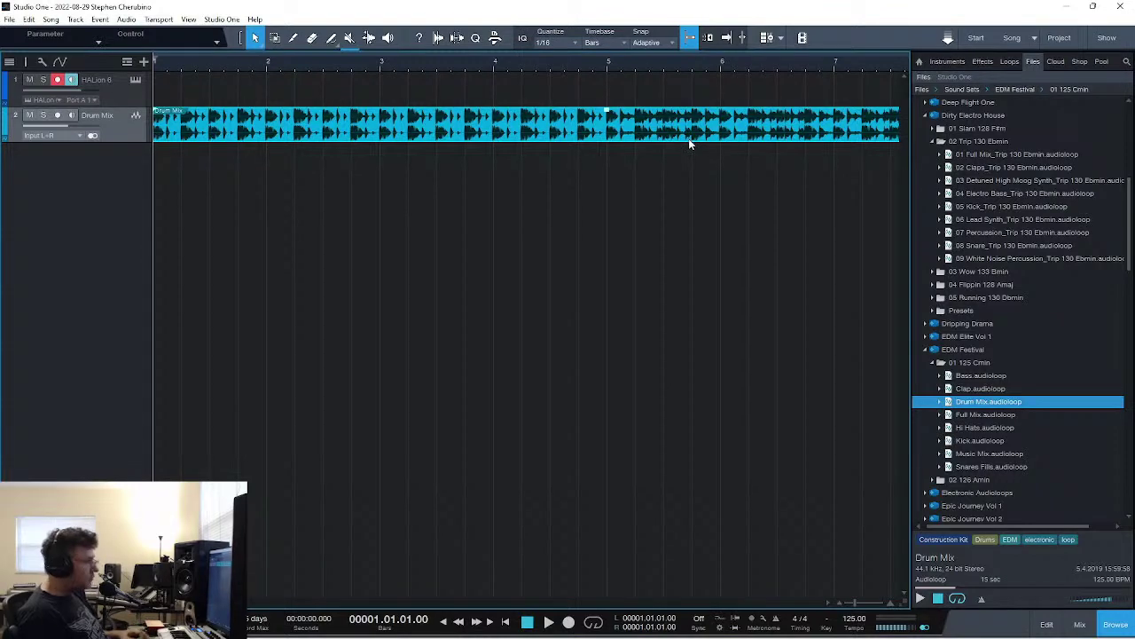
- Play the song and lower the Drum Mix track's volume to about -9.7 dB
{"action": "key", "text": "f"}
{"action": "key", "text": "space"}
{"action": "key", "text": "w"}
{"action": "key", "text": "w"}
{"action": "left_click_drag", "start_coordinate": [66, 131], "coordinate": [64, 135]}
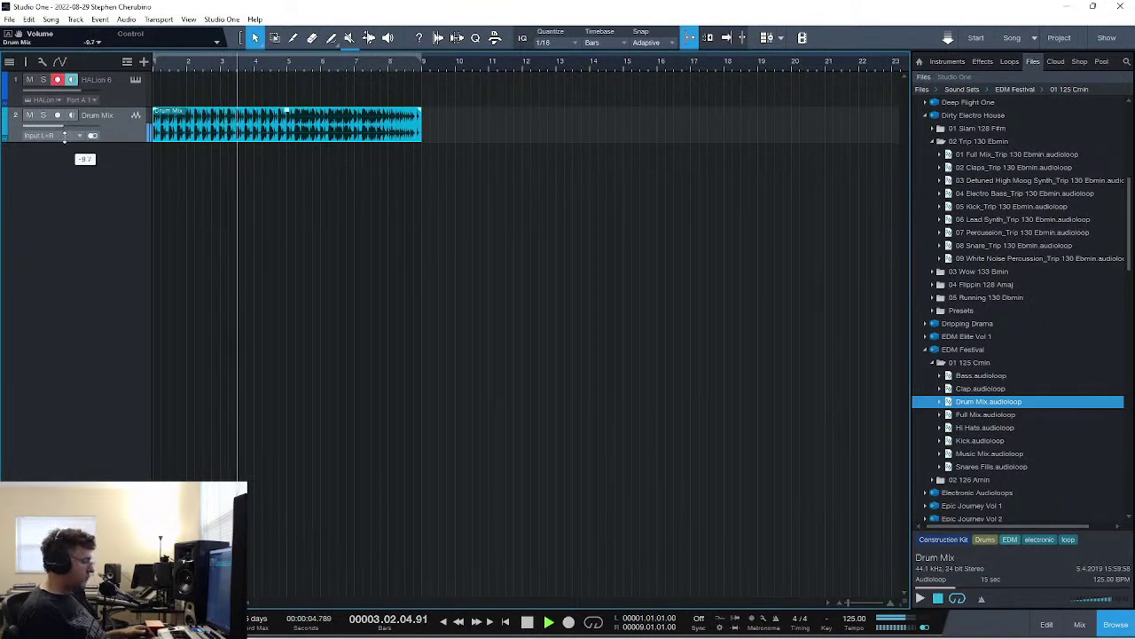
- Shorten the Drum Mix event to end at bar 5 and loop playback over its four bars
{"action": "left_click", "coordinate": [122, 88]}
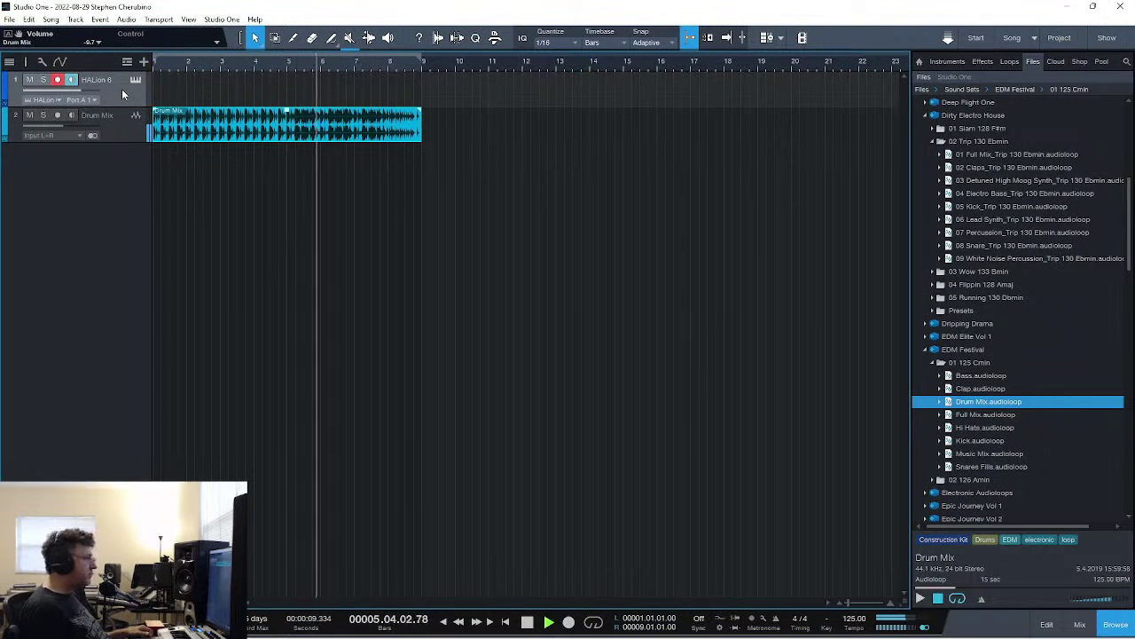
{"action": "left_click_drag", "start_coordinate": [417, 127], "coordinate": [287, 129]}
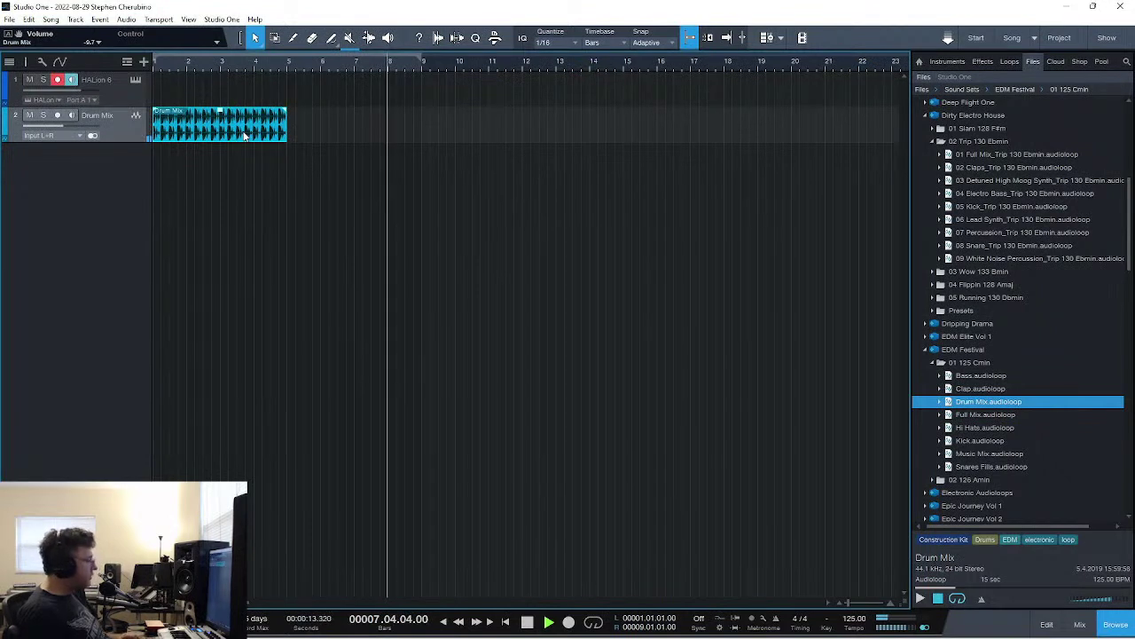
{"action": "key", "text": "p"}
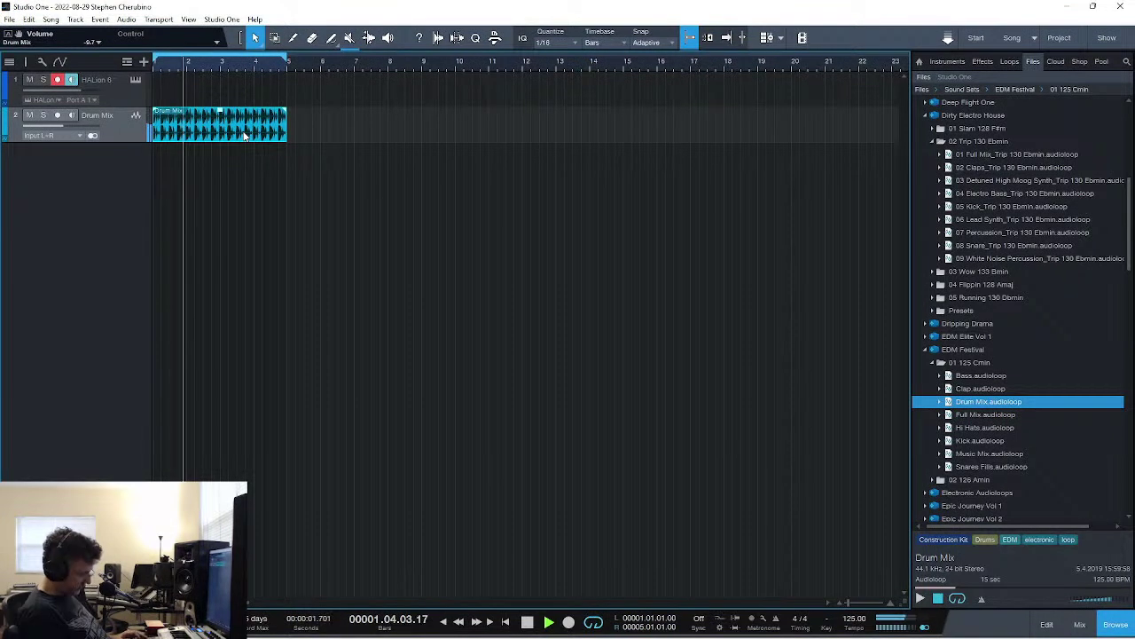
- Duplicate the four-bar Drum Mix event three times so the drums run to bar 17
{"action": "key", "text": "d"}
{"action": "key", "text": "d"}
{"action": "key", "text": "d"}
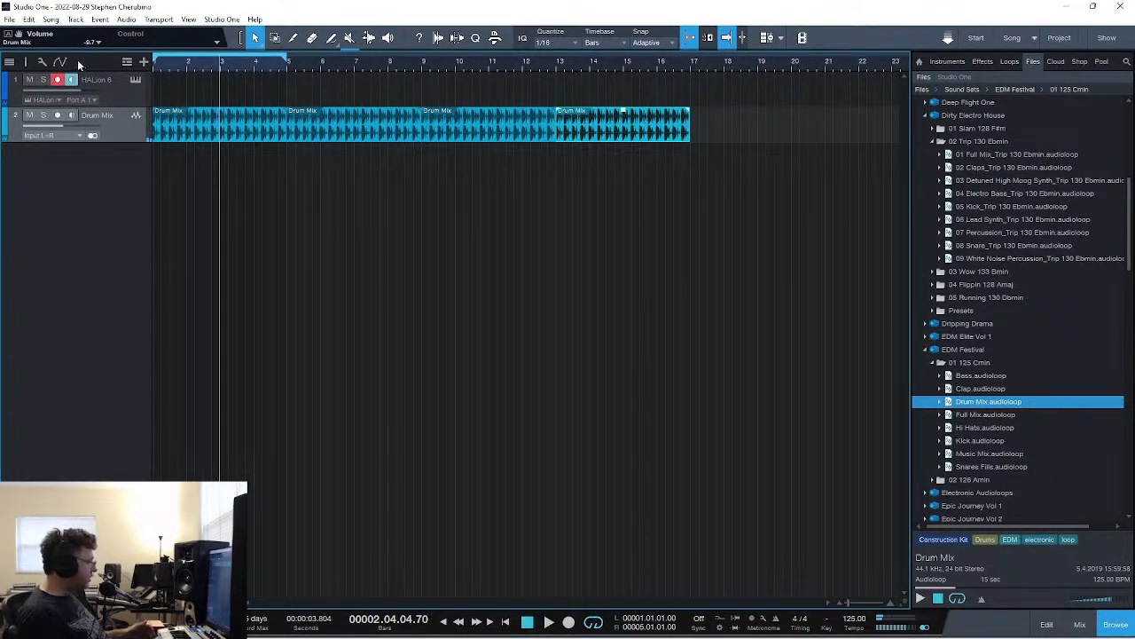
- Show the track inspector and recover the notes just played onto the HALion 6 track with Retrospective Recording
{"action": "key", "text": "F4"}
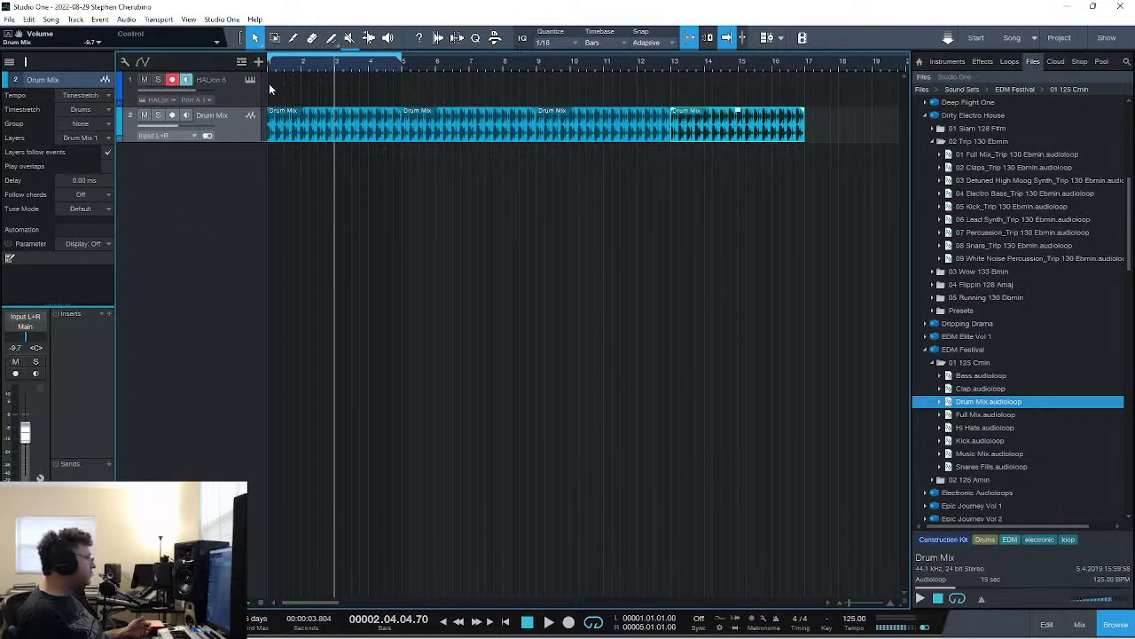
{"action": "left_click", "coordinate": [234, 104]}
{"action": "left_click", "coordinate": [97, 211]}
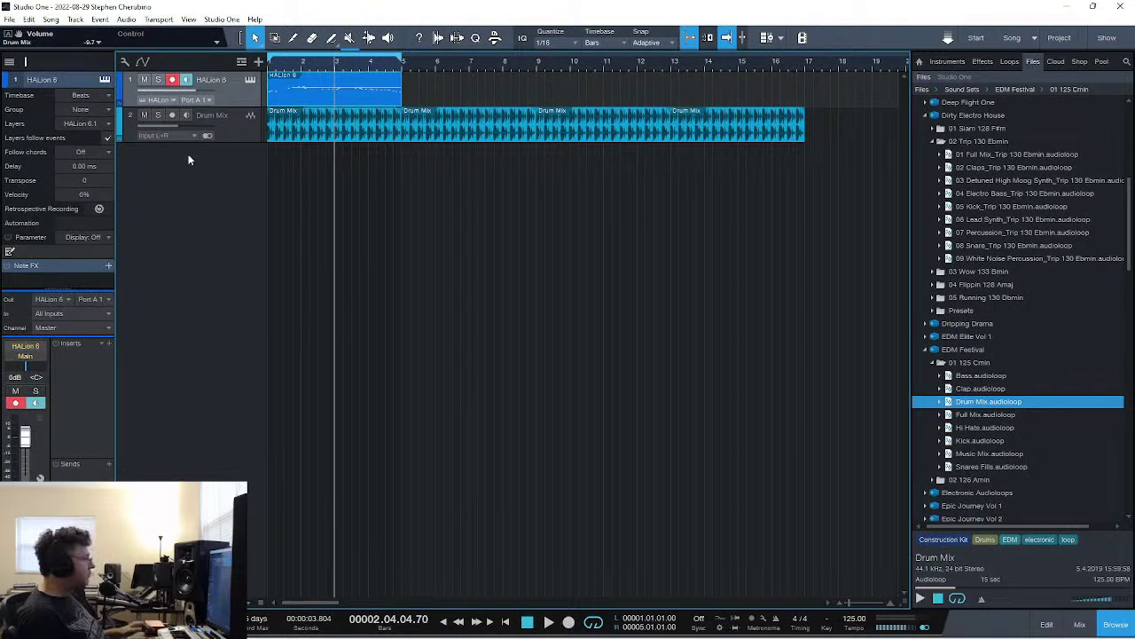
- Play back the recovered HALion 6 part and open it in the note editor in piano view, with all its notes in view
{"action": "key", "text": "space"}
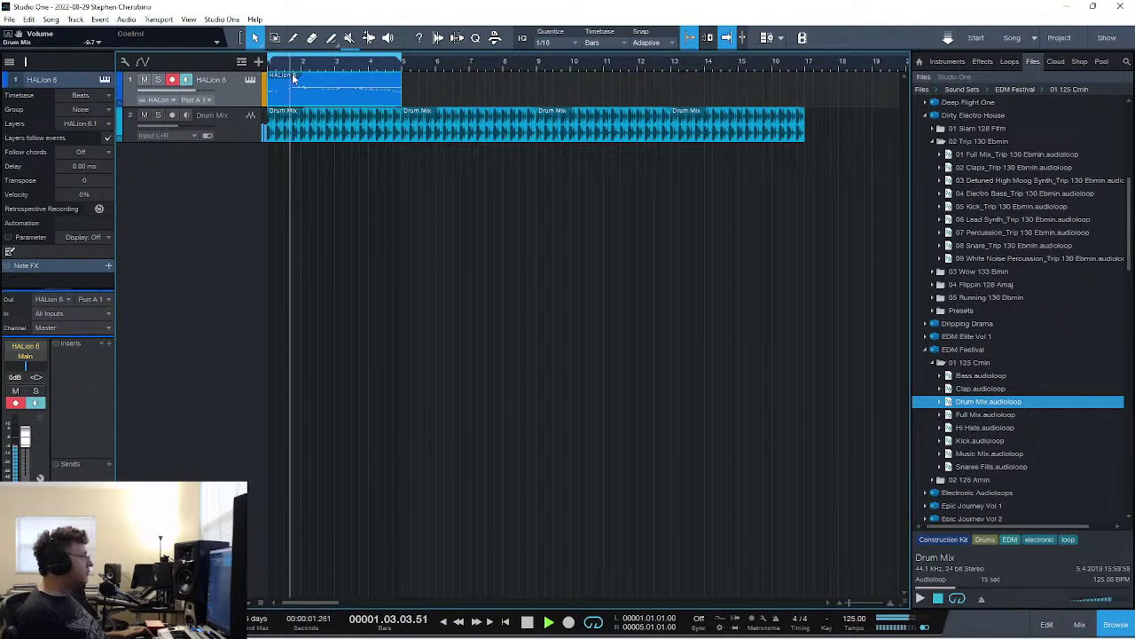
{"action": "key", "text": "e"}
{"action": "double_click", "coordinate": [407, 94]}
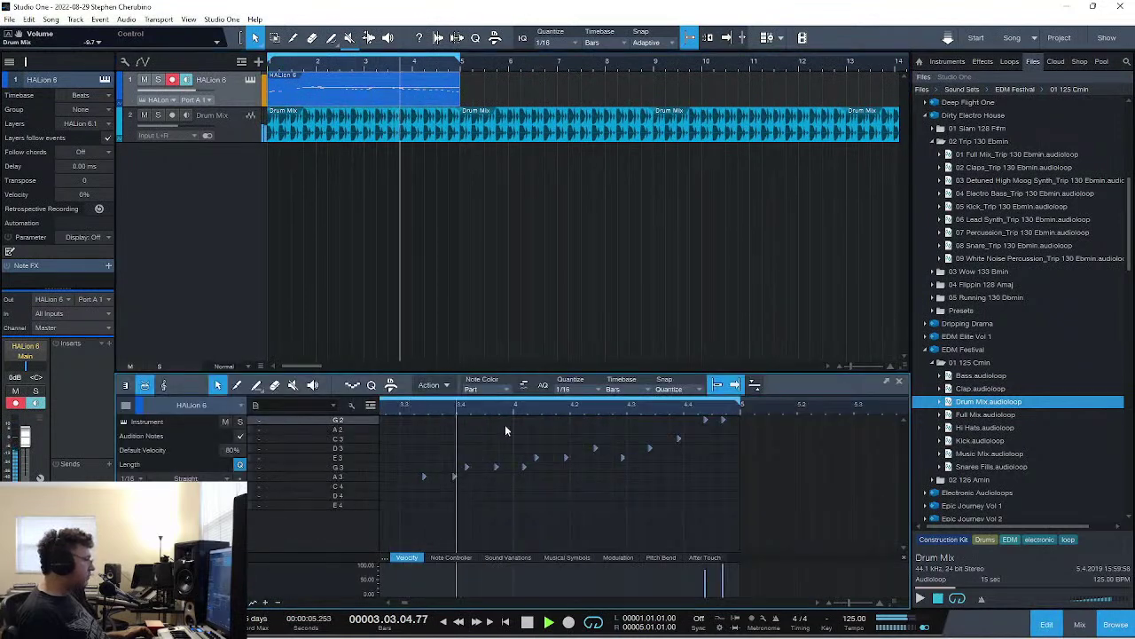
{"action": "left_click", "coordinate": [125, 384]}
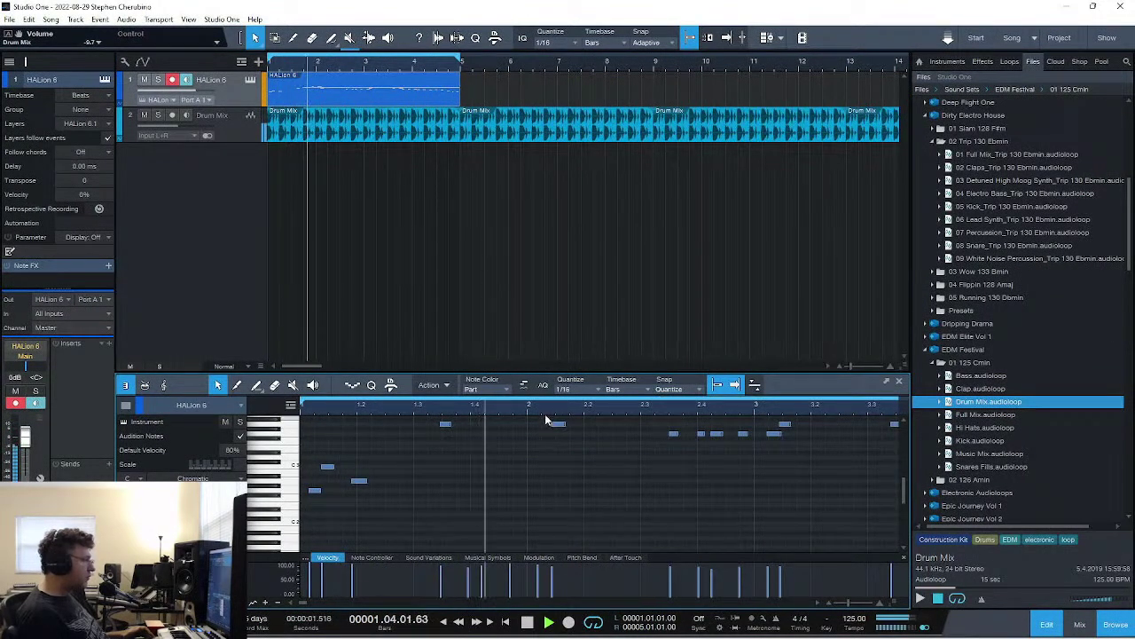
{"action": "key", "text": "shift+f"}
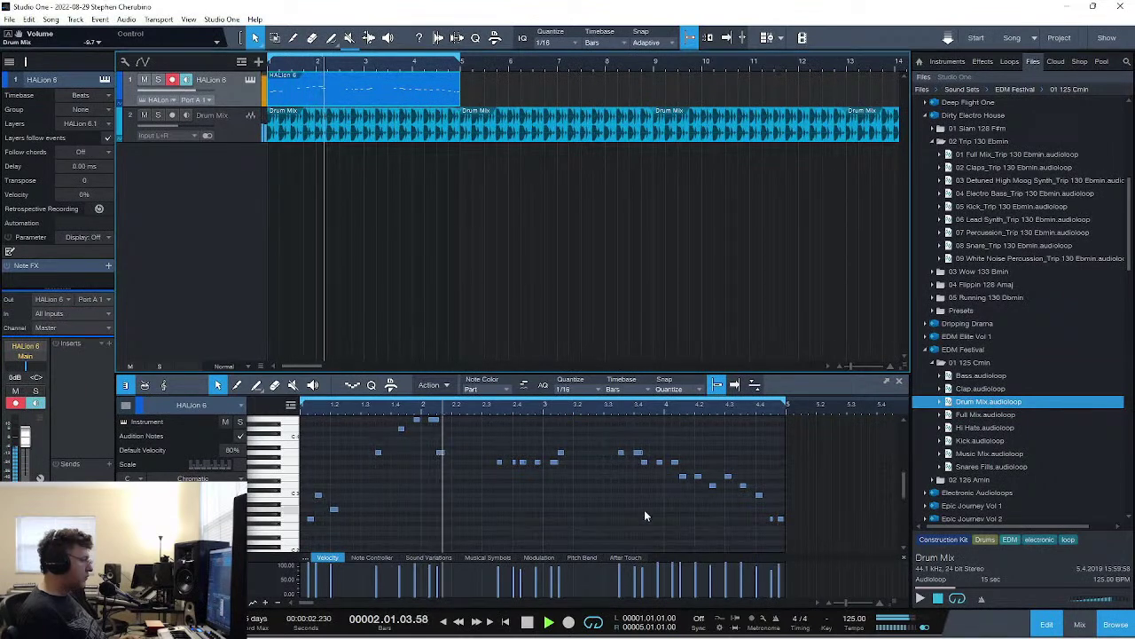
- Add a short note at beat 4 of bar 1 in the HALion 6 part and raise it to C4, checking it in playback
{"action": "key", "text": "space"}
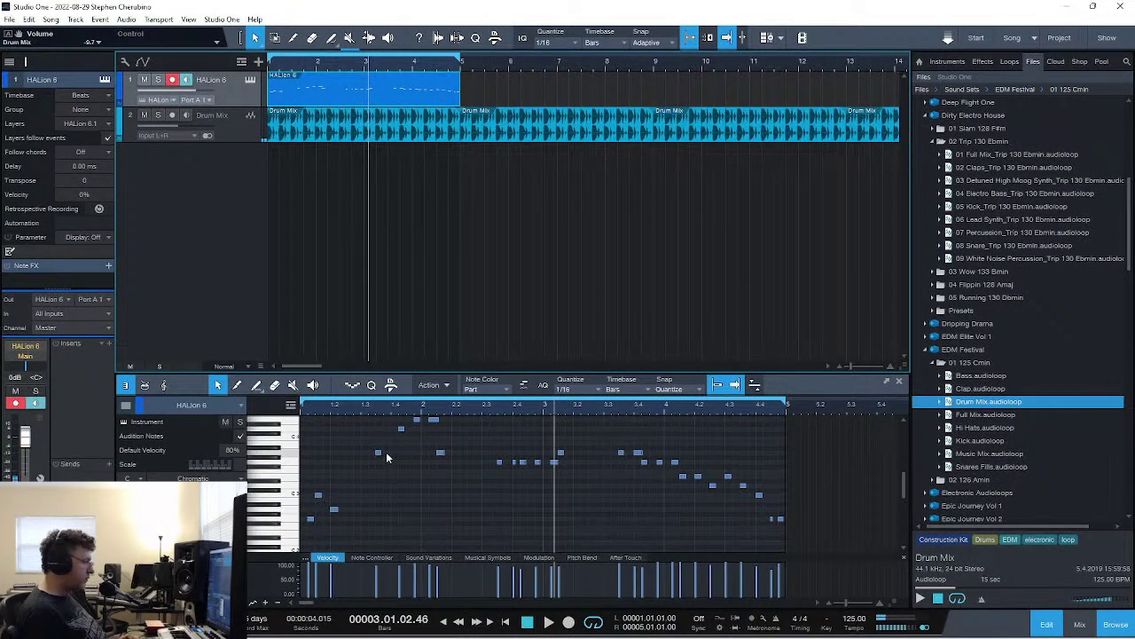
{"action": "double_click", "coordinate": [391, 453]}
{"action": "key", "text": "space"}
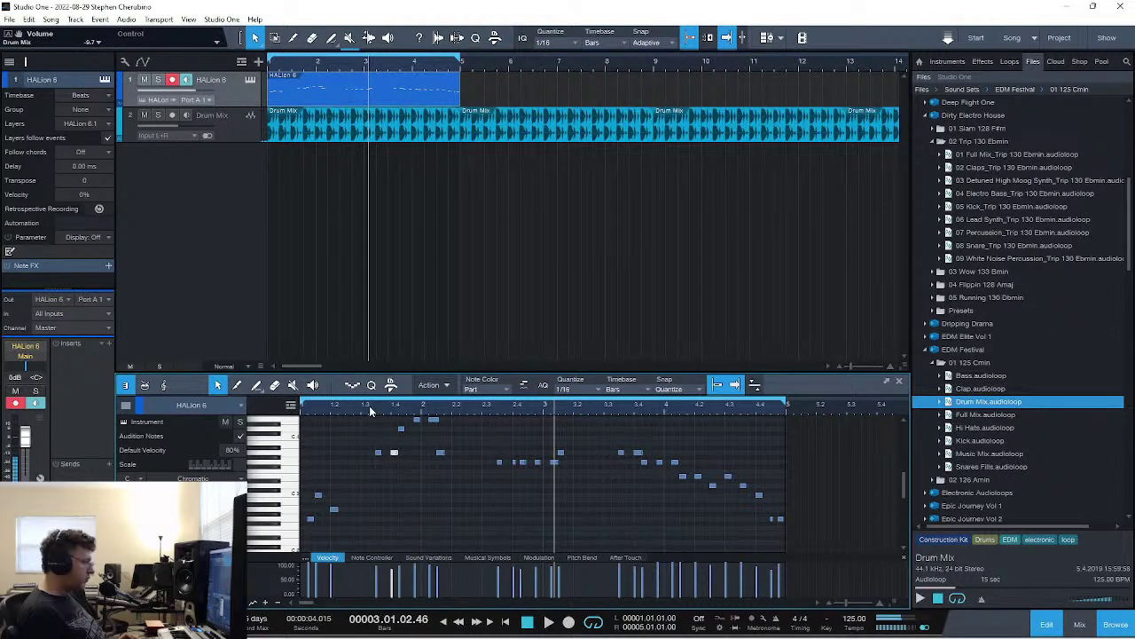
{"action": "left_click_drag", "start_coordinate": [395, 454], "coordinate": [399, 441]}
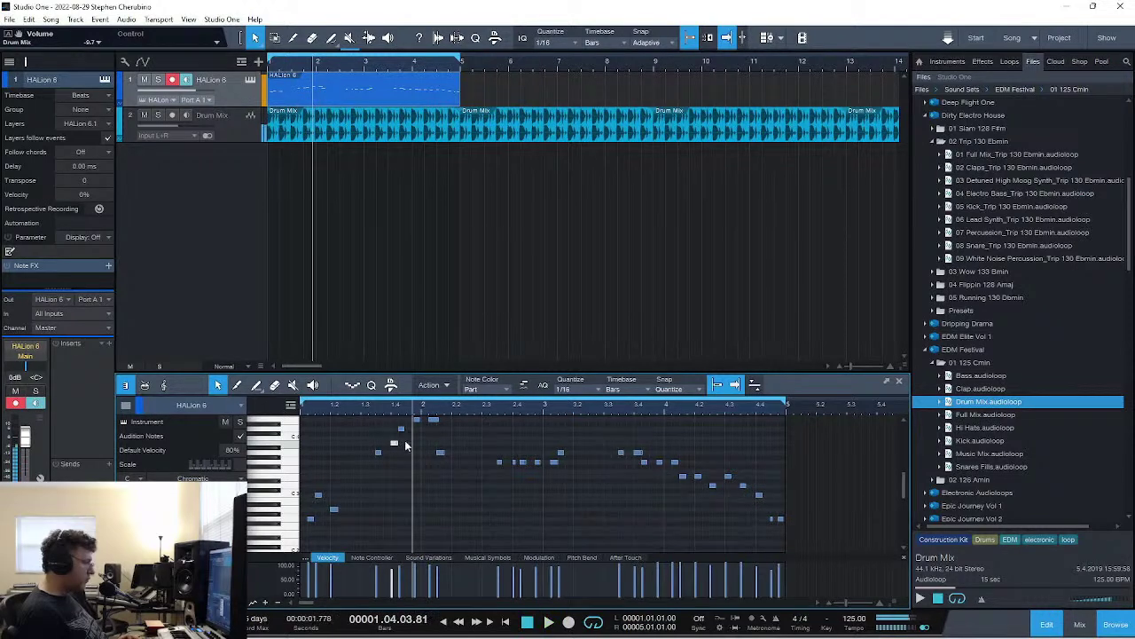
{"action": "left_click_drag", "start_coordinate": [396, 446], "coordinate": [393, 441]}
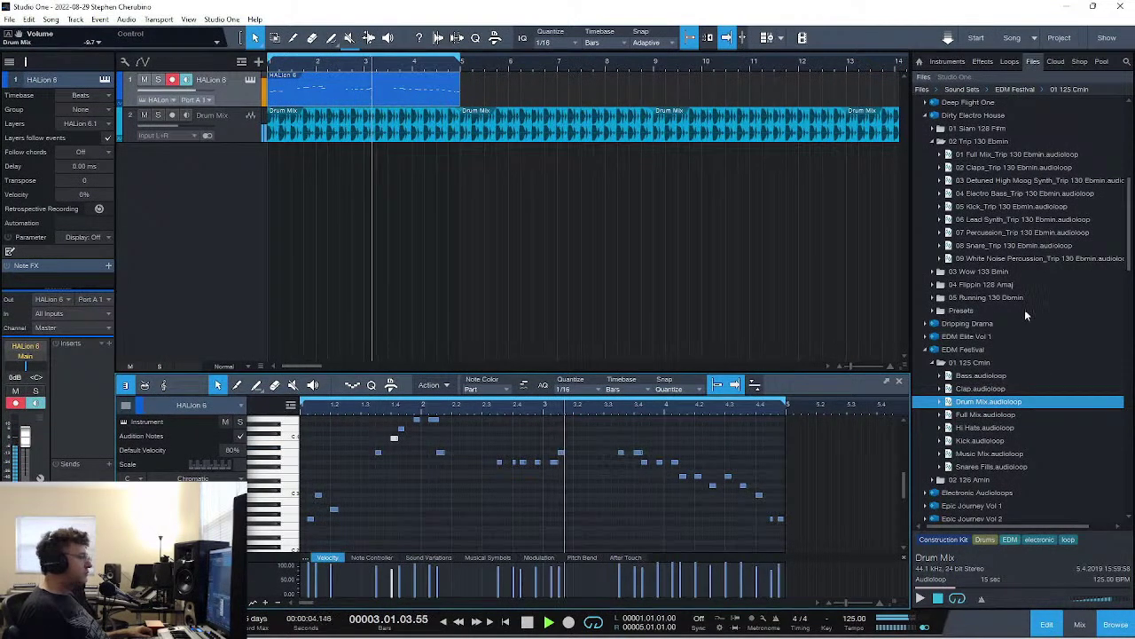
- Stop playback and add a second HALion 6 from the Steinberg instruments as a new instrument track
{"action": "left_click", "coordinate": [929, 116]}
{"action": "key", "text": "space"}
{"action": "left_click", "coordinate": [948, 62]}
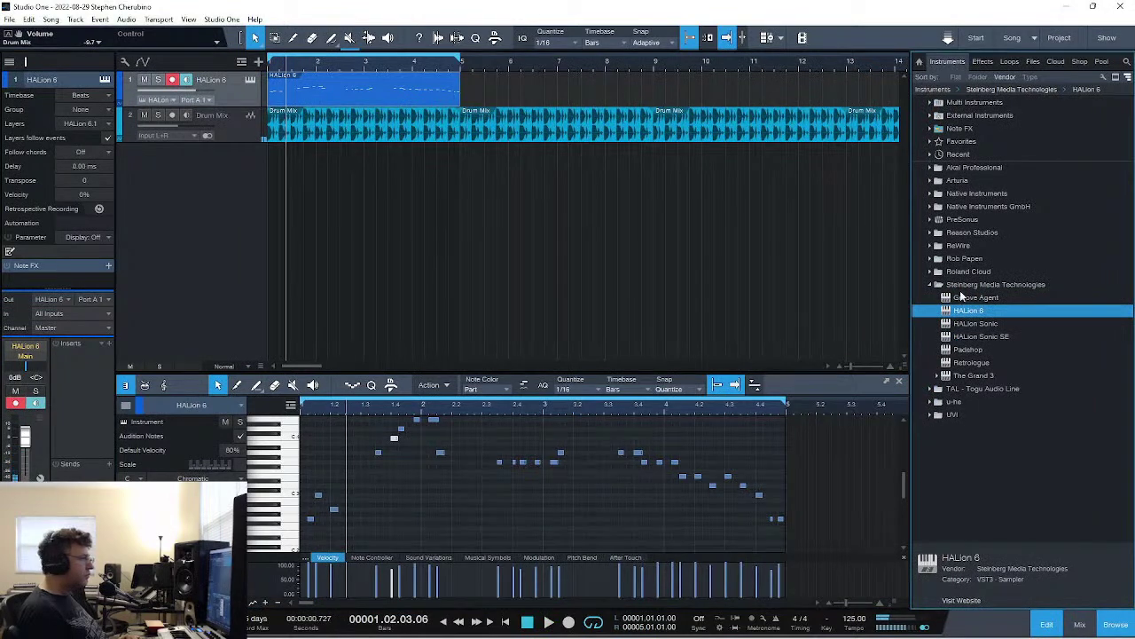
{"action": "left_click_drag", "start_coordinate": [967, 312], "coordinate": [504, 266]}
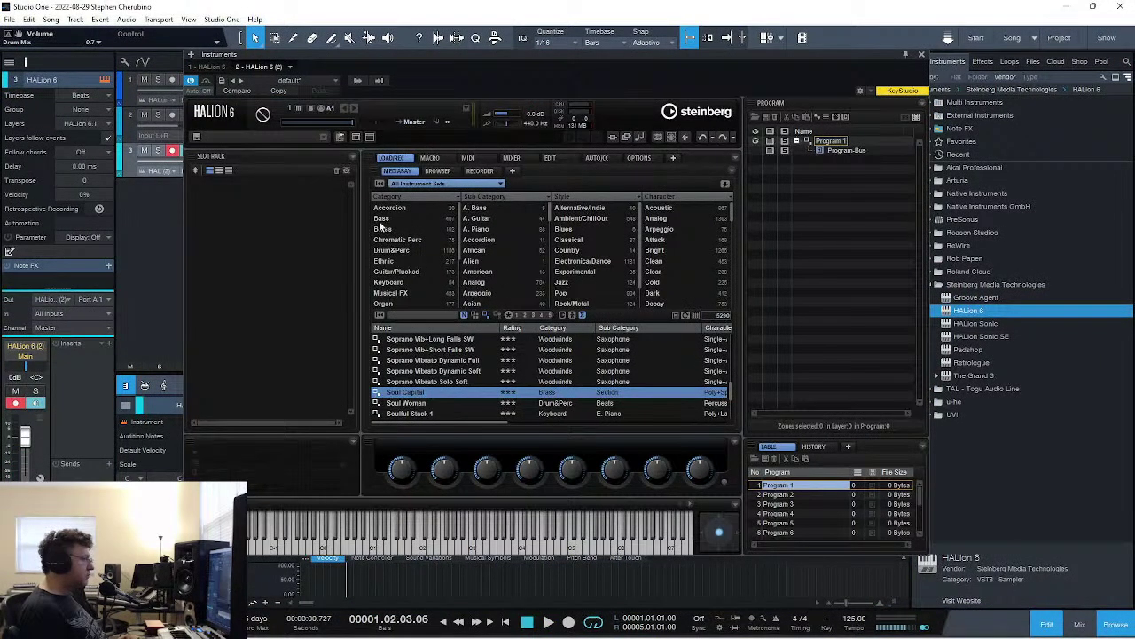
- Audition Wobble Saw Bass and Wobble Square Bass from the Bass category over the loop, and load Woody Bass in the second HALion 6
{"action": "left_click", "coordinate": [383, 219]}
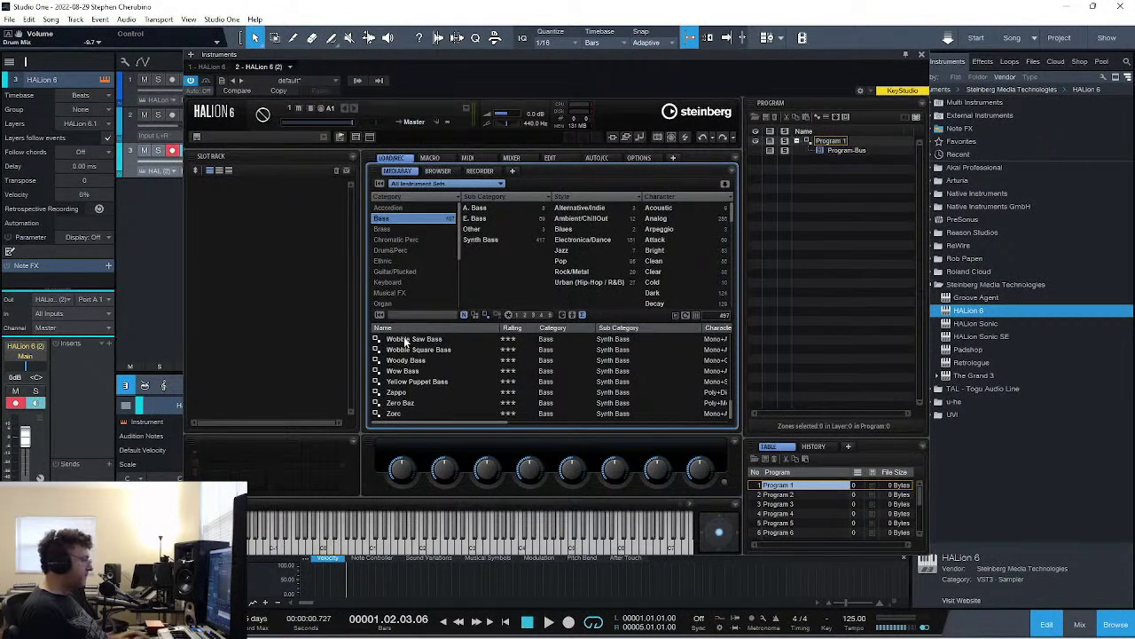
{"action": "double_click", "coordinate": [407, 341]}
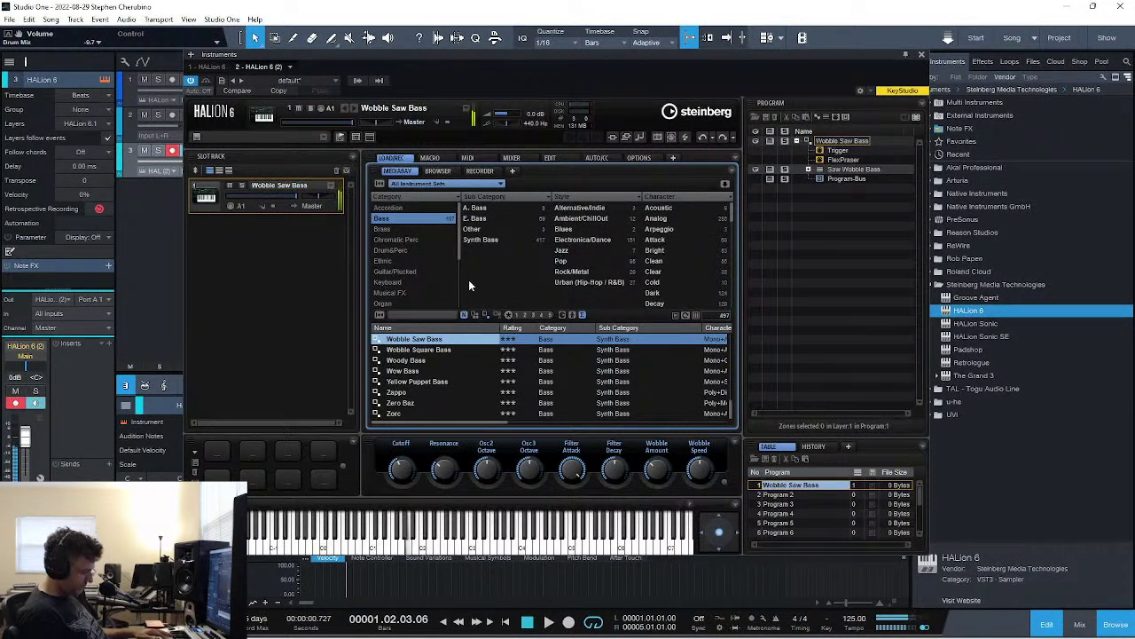
{"action": "key", "text": "space"}
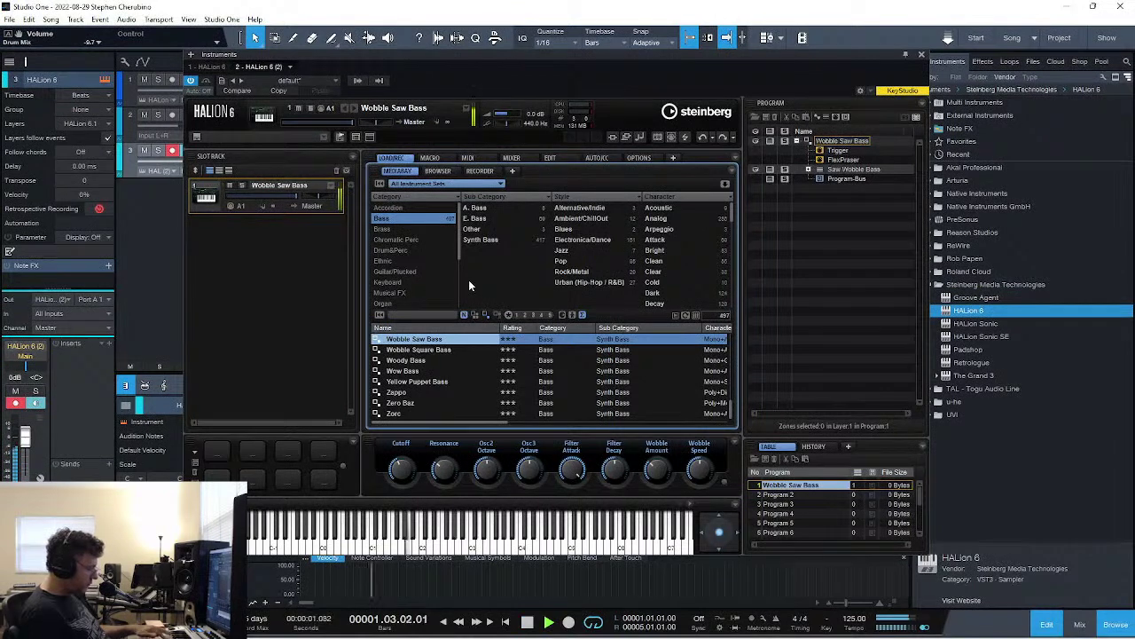
{"action": "double_click", "coordinate": [434, 352]}
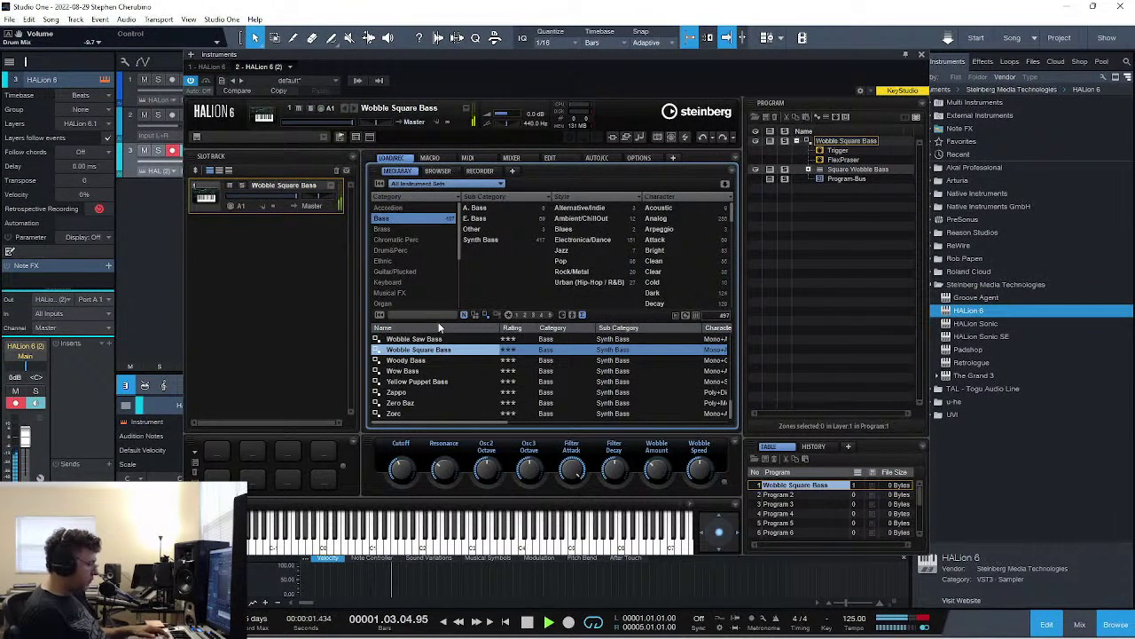
{"action": "double_click", "coordinate": [419, 362]}
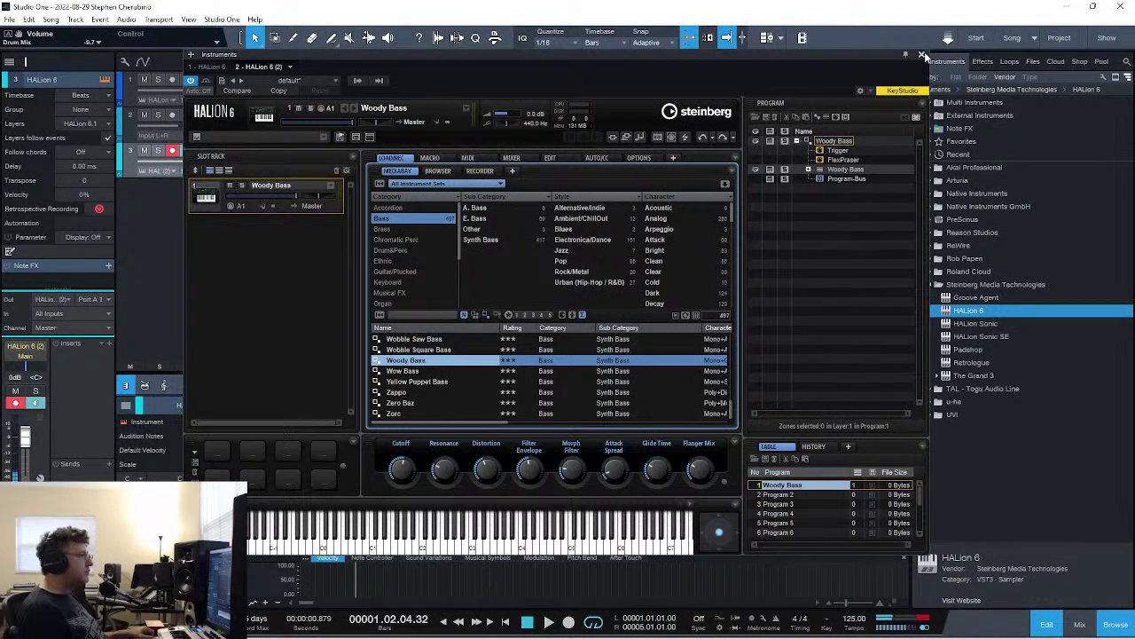
{"action": "left_click", "coordinate": [924, 55]}
- Recover the bass notes just played with Retrospective Recording and remove the long held notes from the recovered part
{"action": "left_click", "coordinate": [100, 209]}
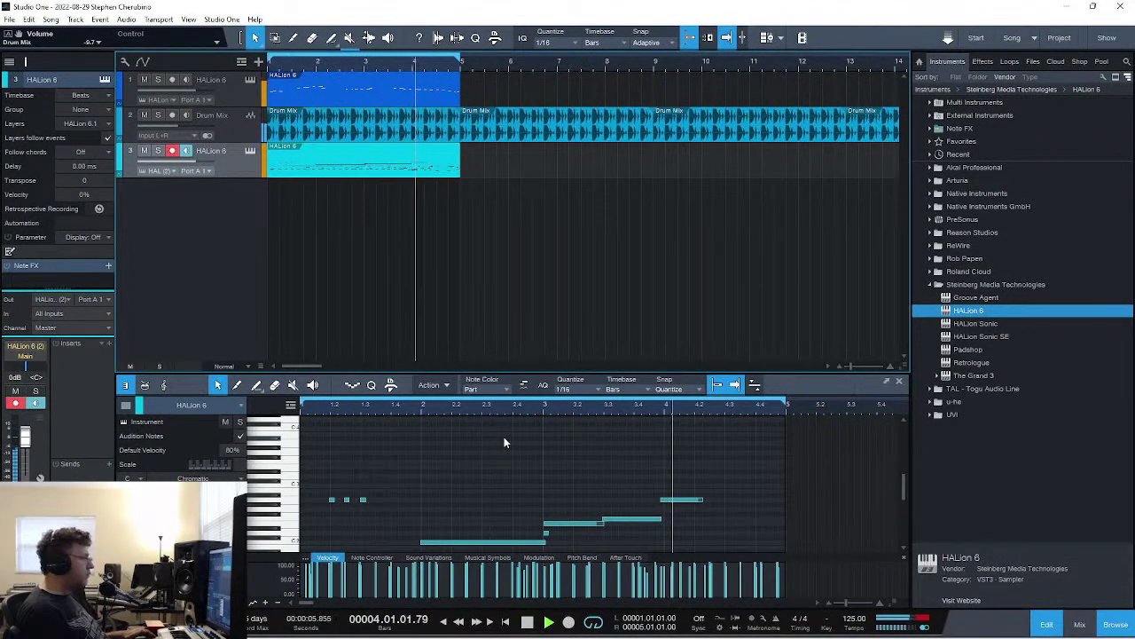
{"action": "scroll", "coordinate": [497, 444], "scroll_direction": "down", "scroll_amount": 2}
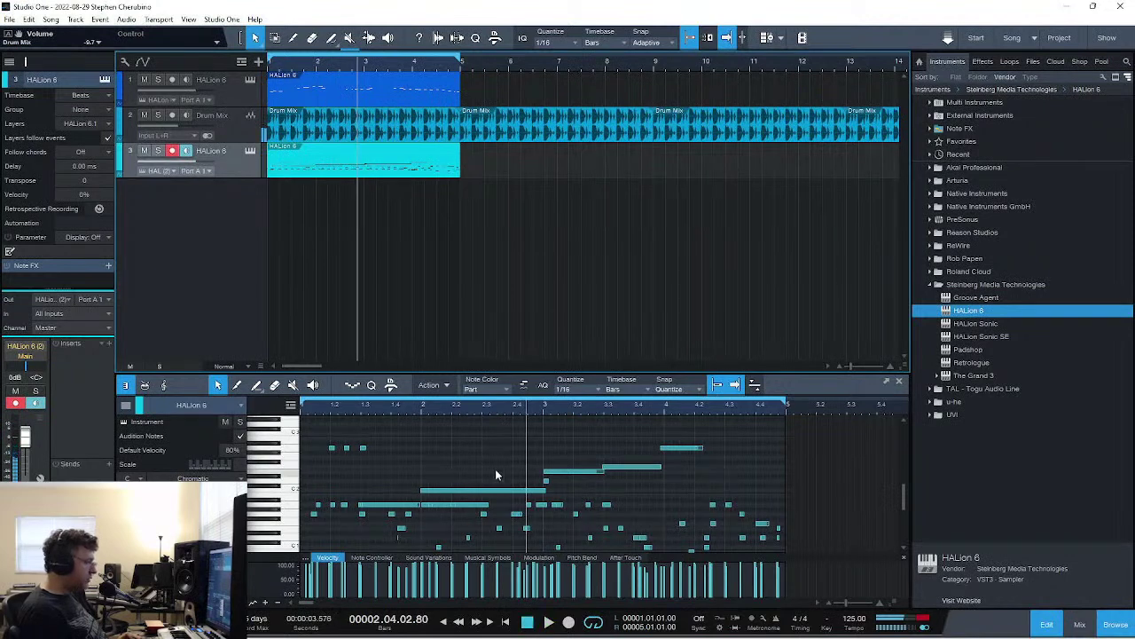
{"action": "key", "text": "ctrl+z"}
{"action": "key", "text": "ctrl+z"}
{"action": "key", "text": "ctrl+z"}
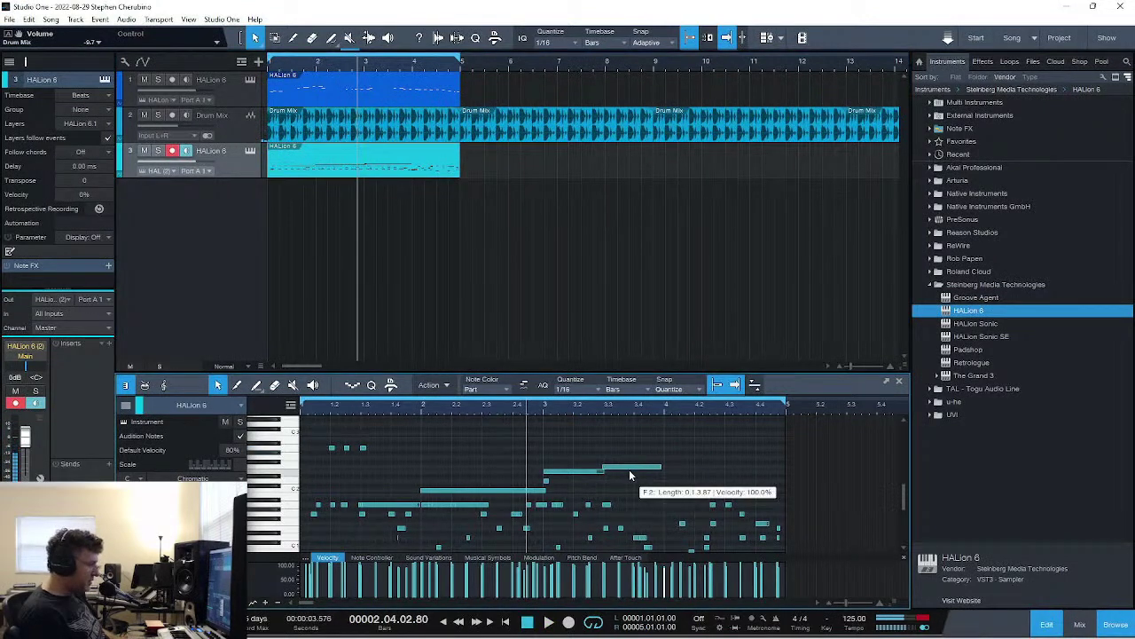
{"action": "key", "text": "ctrl+z"}
{"action": "key", "text": "ctrl+z"}
{"action": "key", "text": "ctrl+z"}
{"action": "key", "text": "ctrl+z"}
{"action": "key", "text": "ctrl+z"}
{"action": "key", "text": "ctrl+z"}
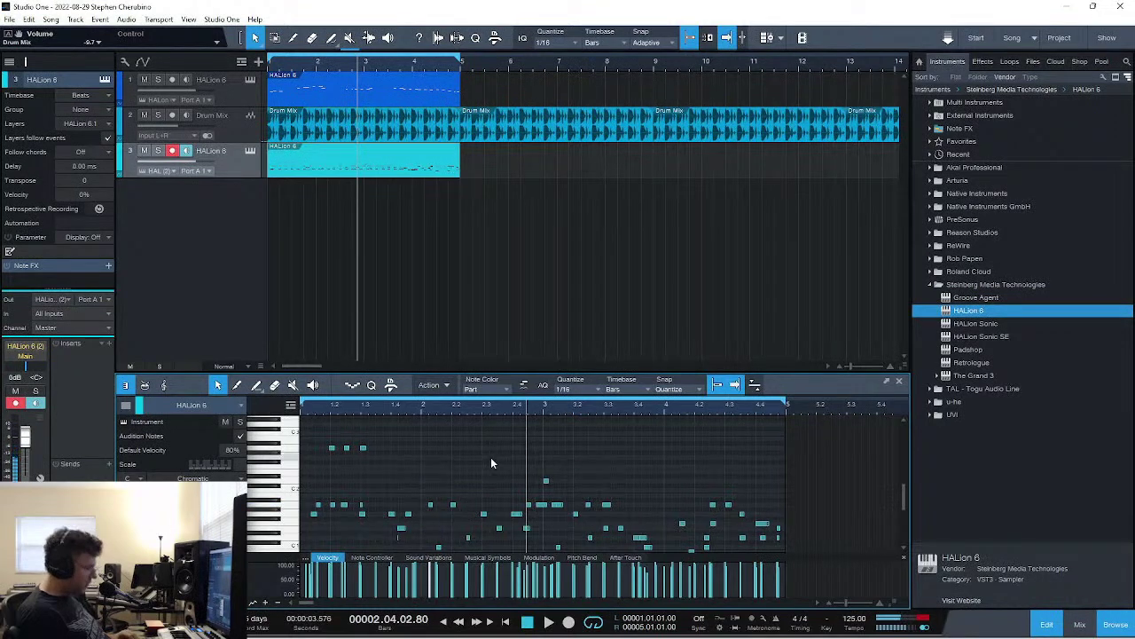
- Play back the thinned bass part, remove it from the second HALion 6 track and return to the song start
{"action": "key", "text": "space"}
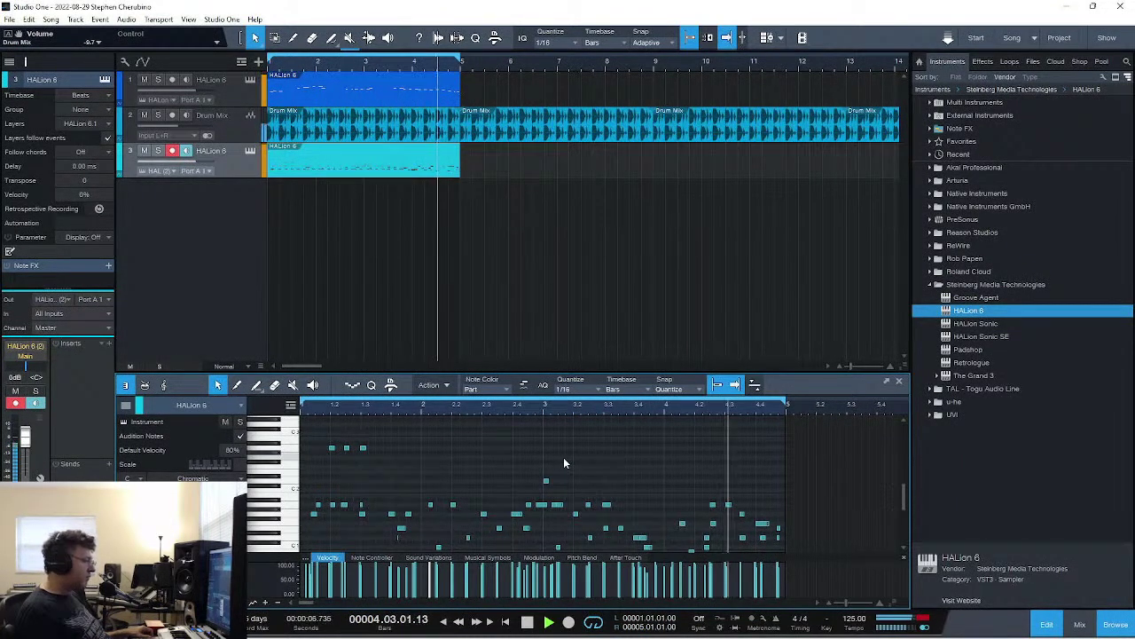
{"action": "scroll", "coordinate": [602, 447], "scroll_direction": "up", "scroll_amount": 5}
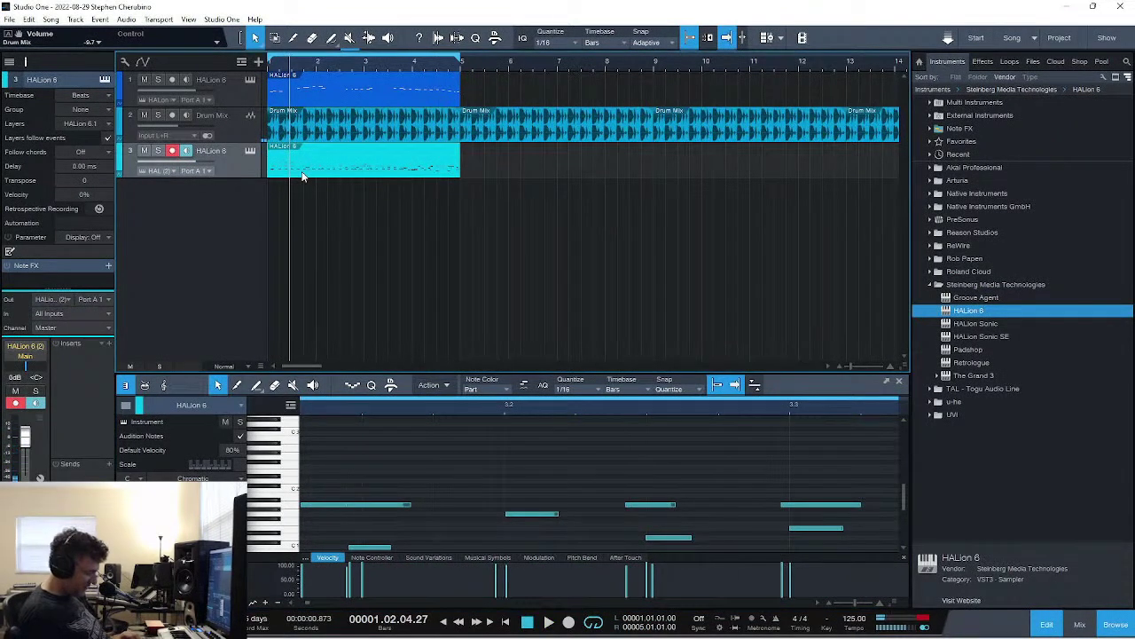
{"action": "key", "text": "ctrl+z"}
{"action": "key", "text": "comma"}
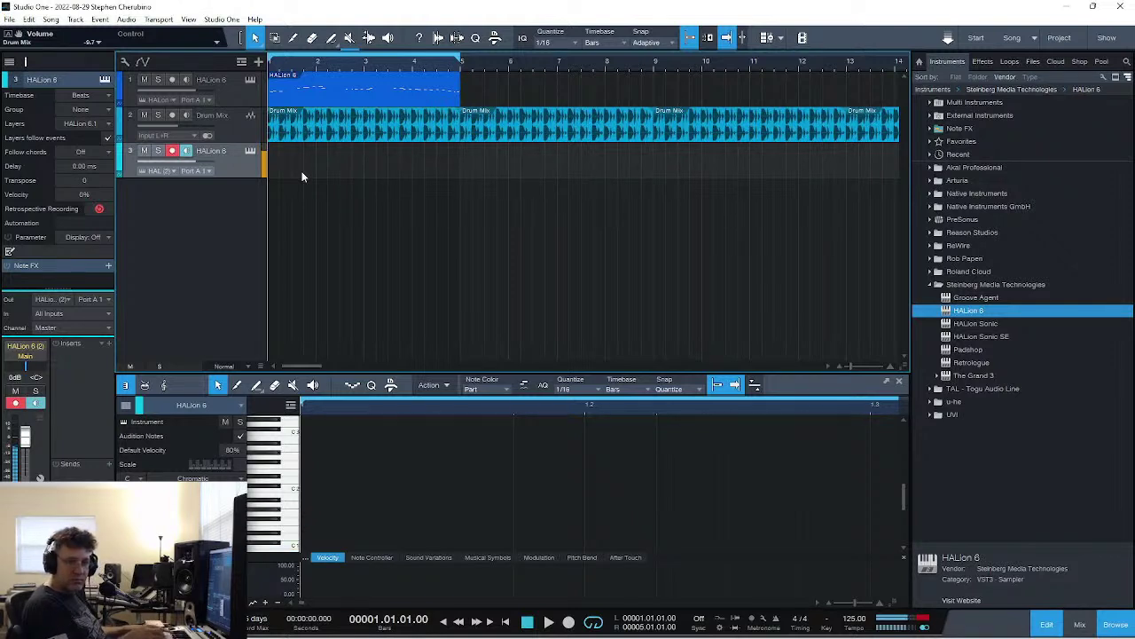
- Play a new bass line over the loop, recover it with Retrospective Recording and listen to it
{"action": "key", "text": "space"}
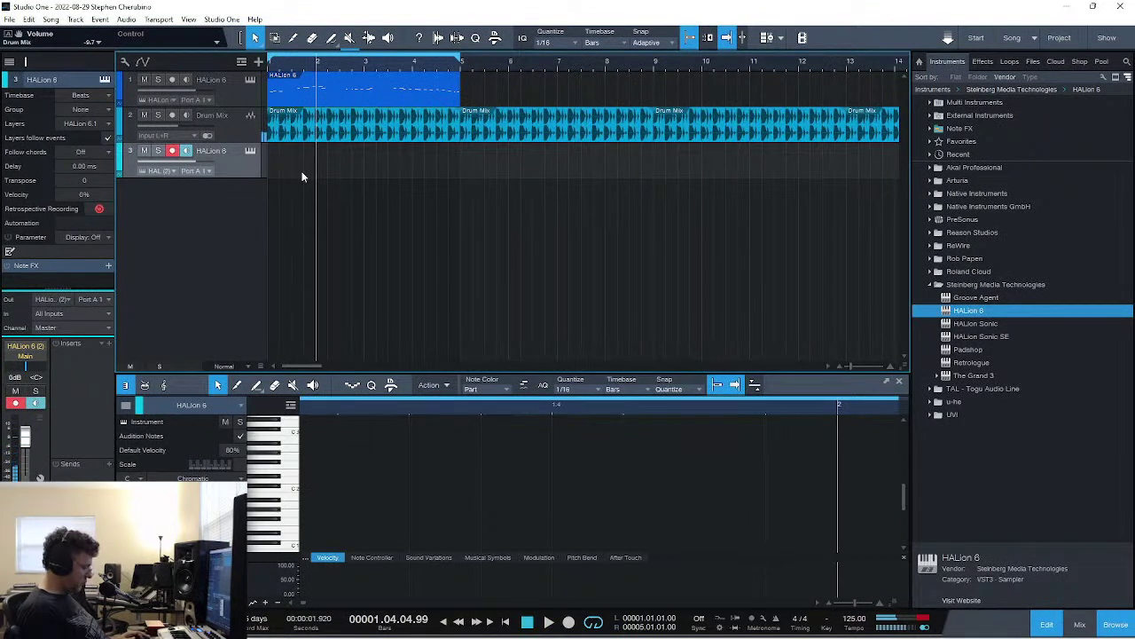
{"action": "left_click", "coordinate": [99, 210]}
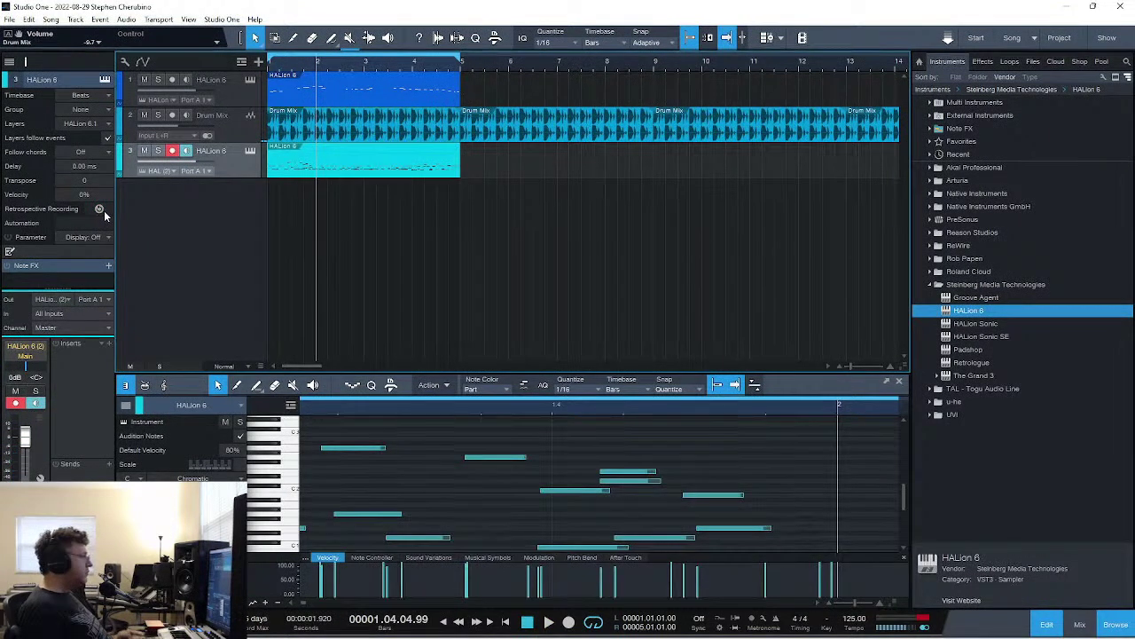
{"action": "key", "text": "space"}
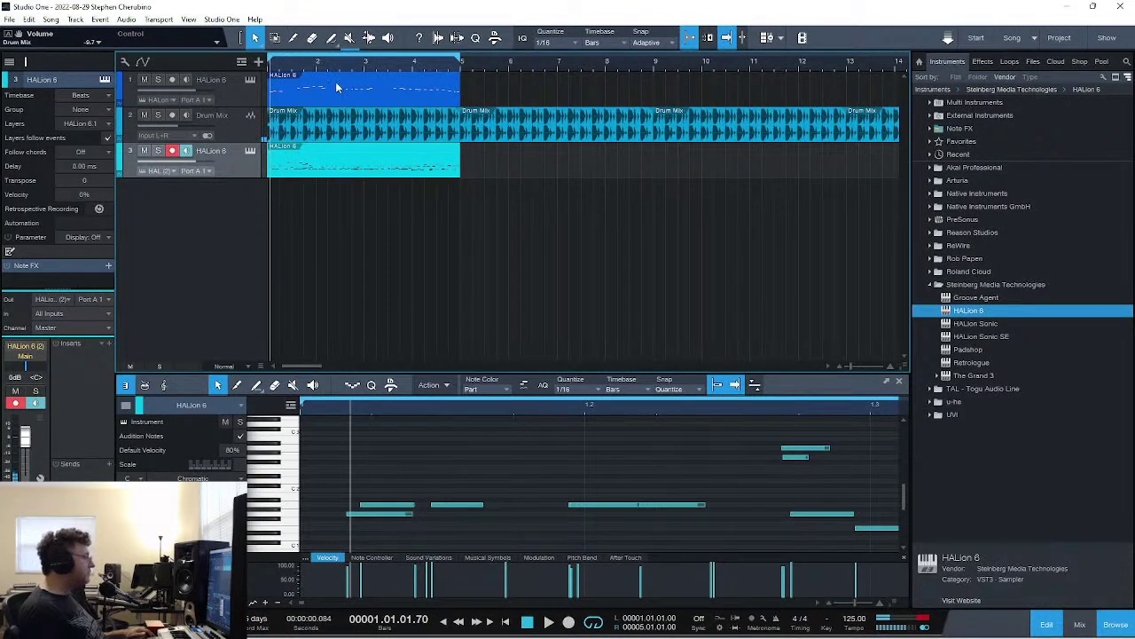
- Show the record panel with Record Mix as the instrument loop mode, and delete the recovered bass part from track 3
{"action": "left_click", "coordinate": [52, 20]}
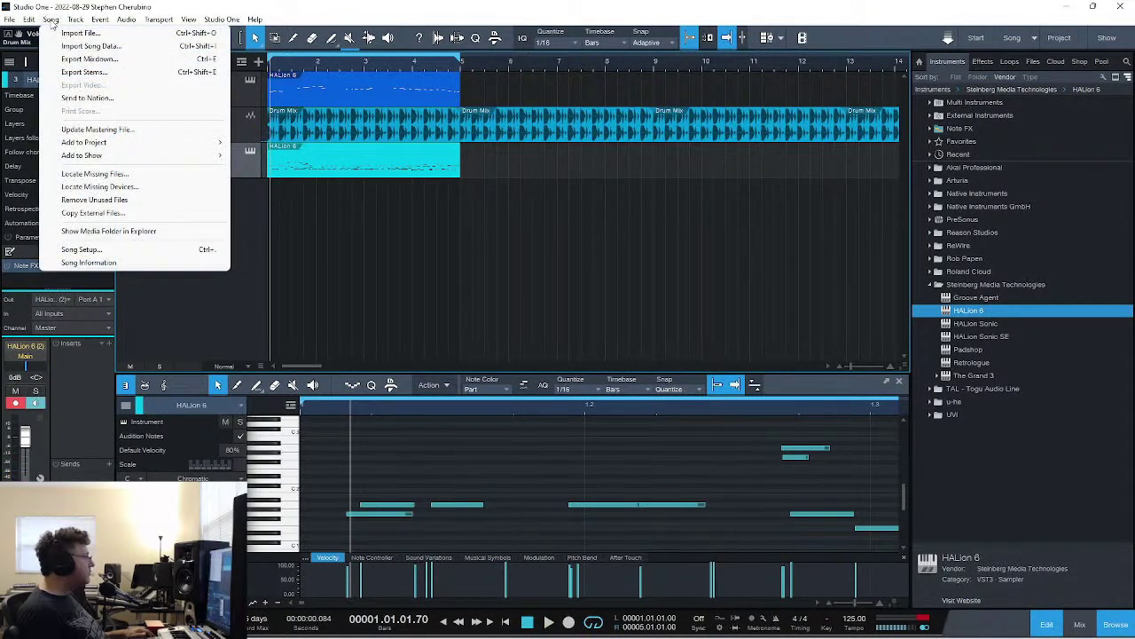
{"action": "mouse_move", "coordinate": [222, 19]}
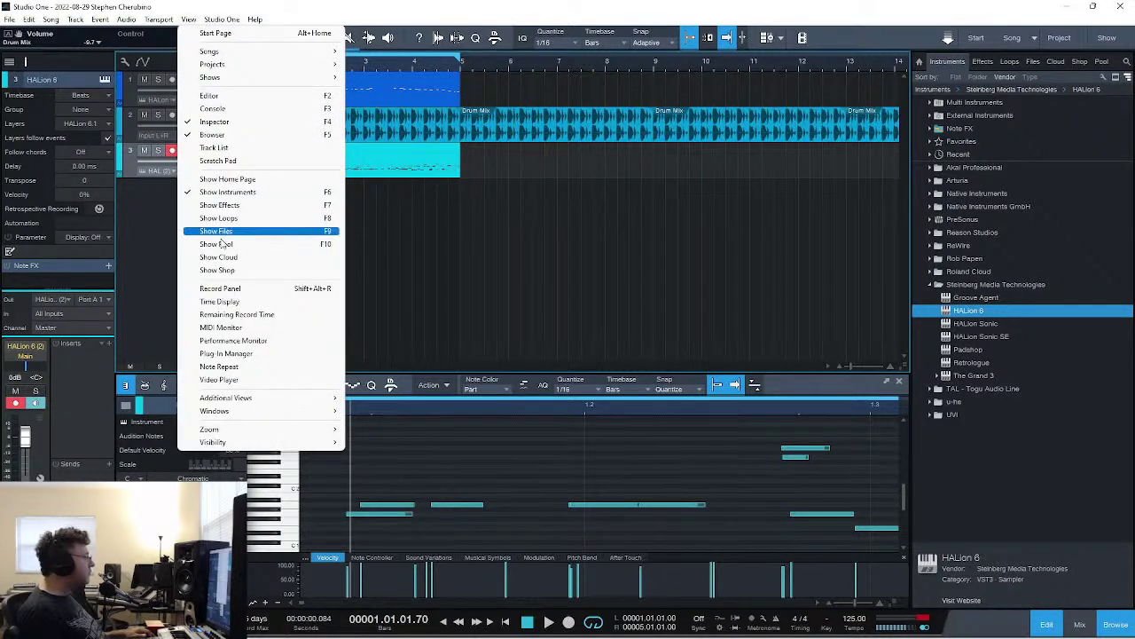
{"action": "left_click", "coordinate": [227, 290]}
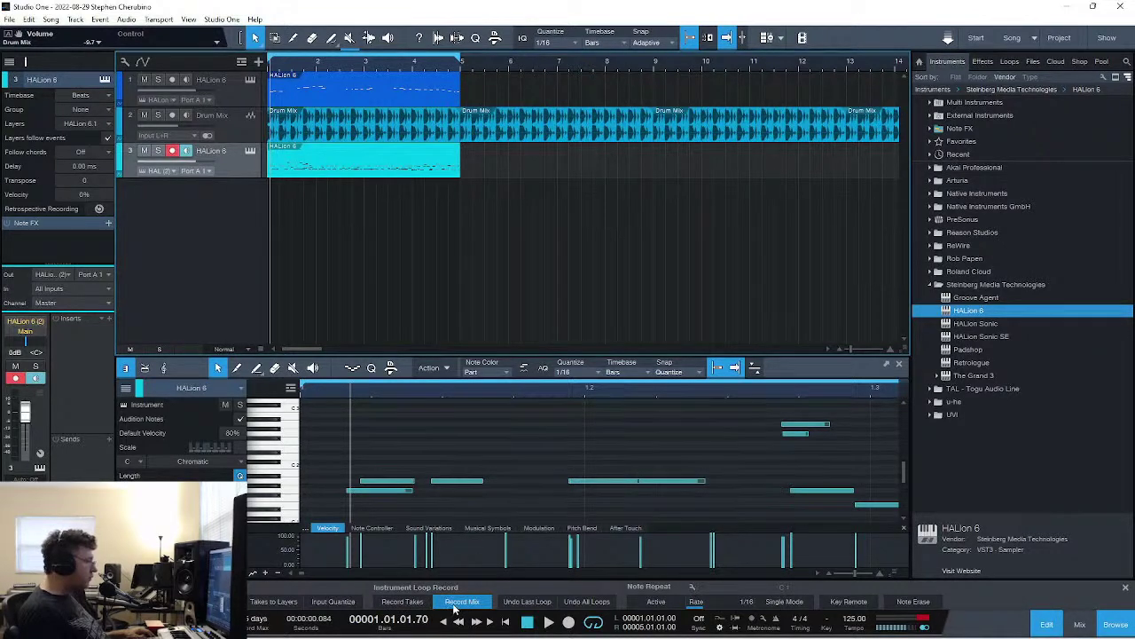
{"action": "left_click", "coordinate": [402, 601]}
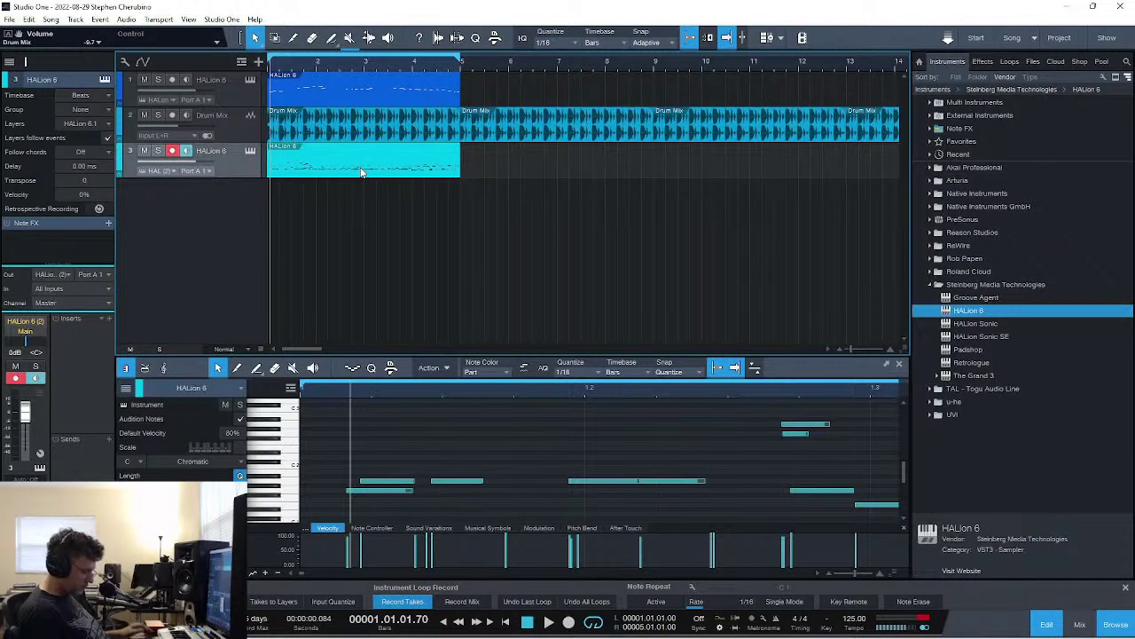
{"action": "key", "text": "Delete"}
{"action": "key", "text": "comma"}
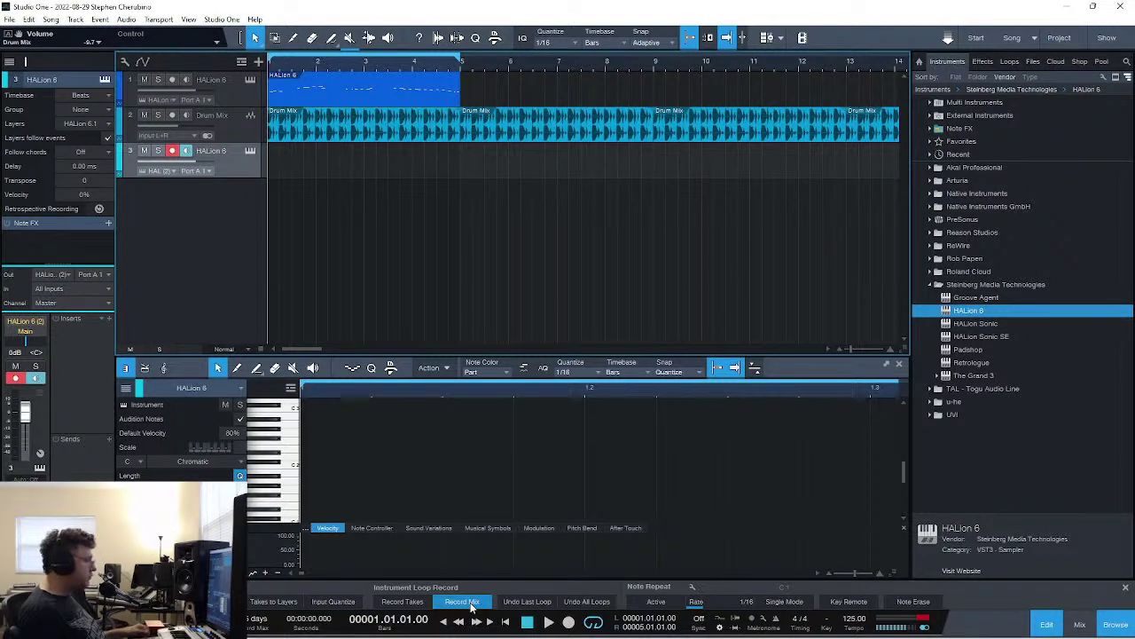
- Record a new bass part from the song start over the four-bar loop on the second HALion 6 track
{"action": "key", "text": "space"}
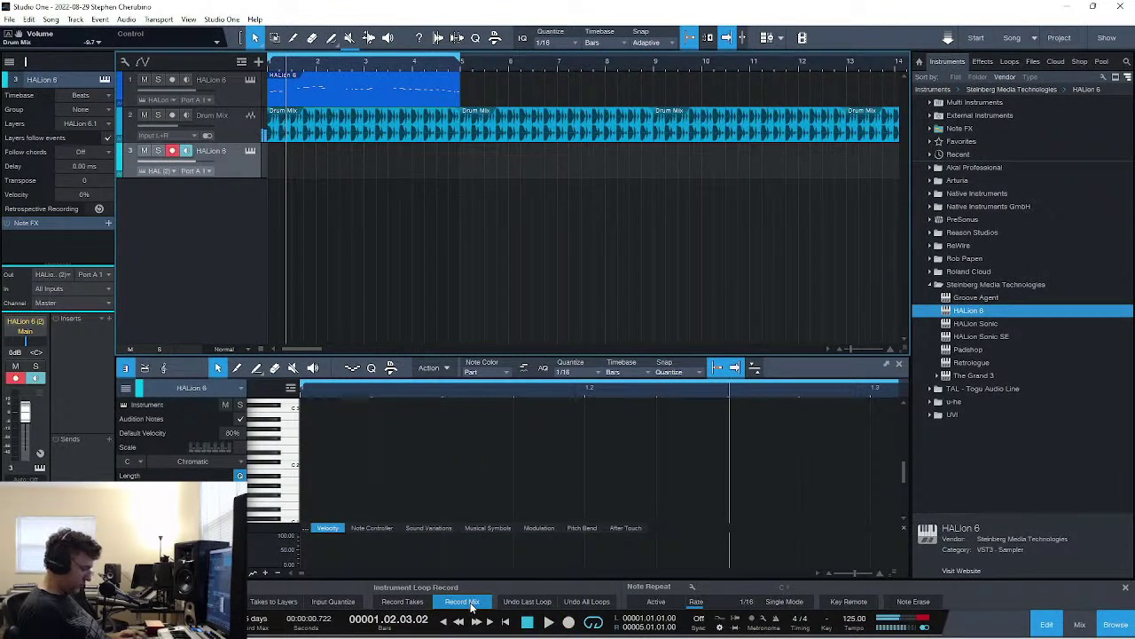
{"action": "key", "text": "space"}
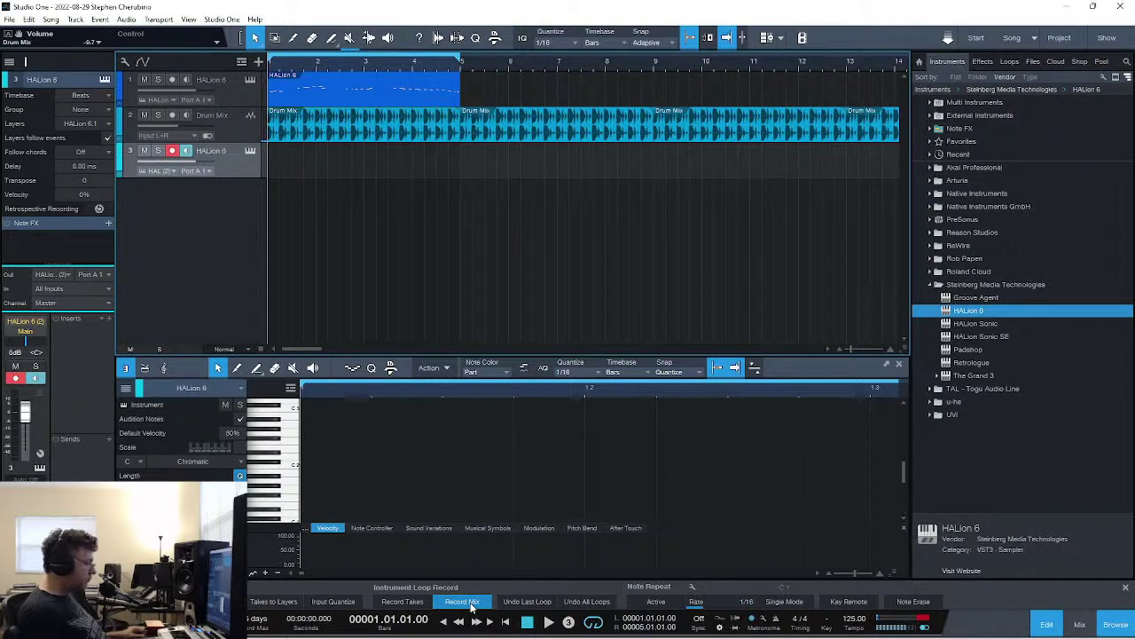
{"action": "key", "text": "KP_Multiply"}
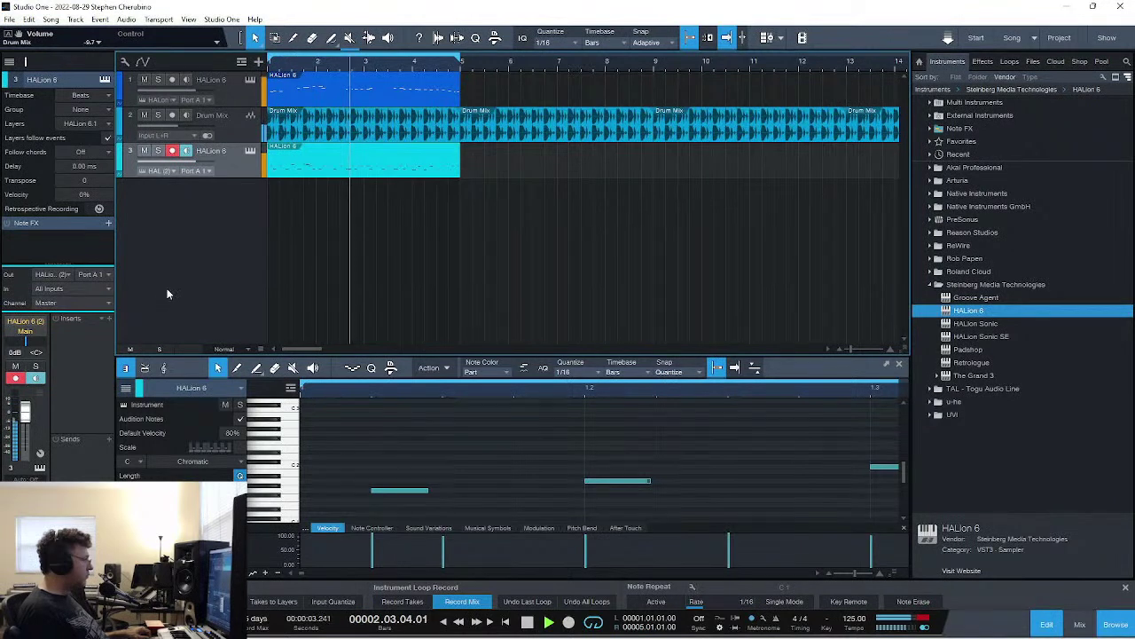
- Lower the second HALion 6 channel's volume to -2.9 dB while the loop plays
{"action": "left_click", "coordinate": [109, 318]}
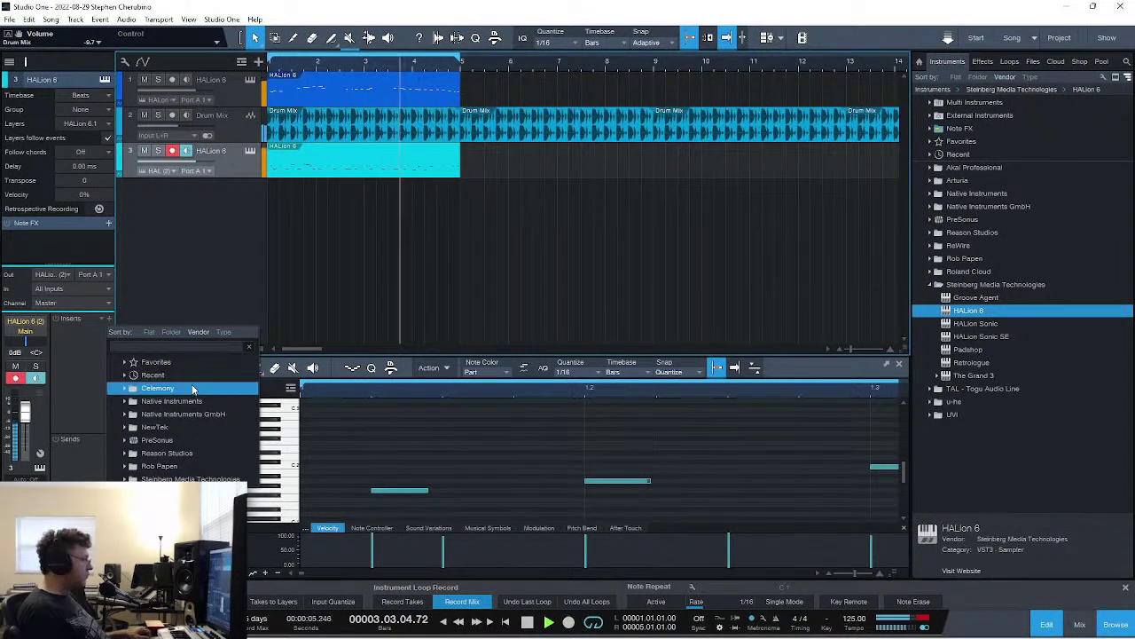
{"action": "left_click", "coordinate": [25, 421]}
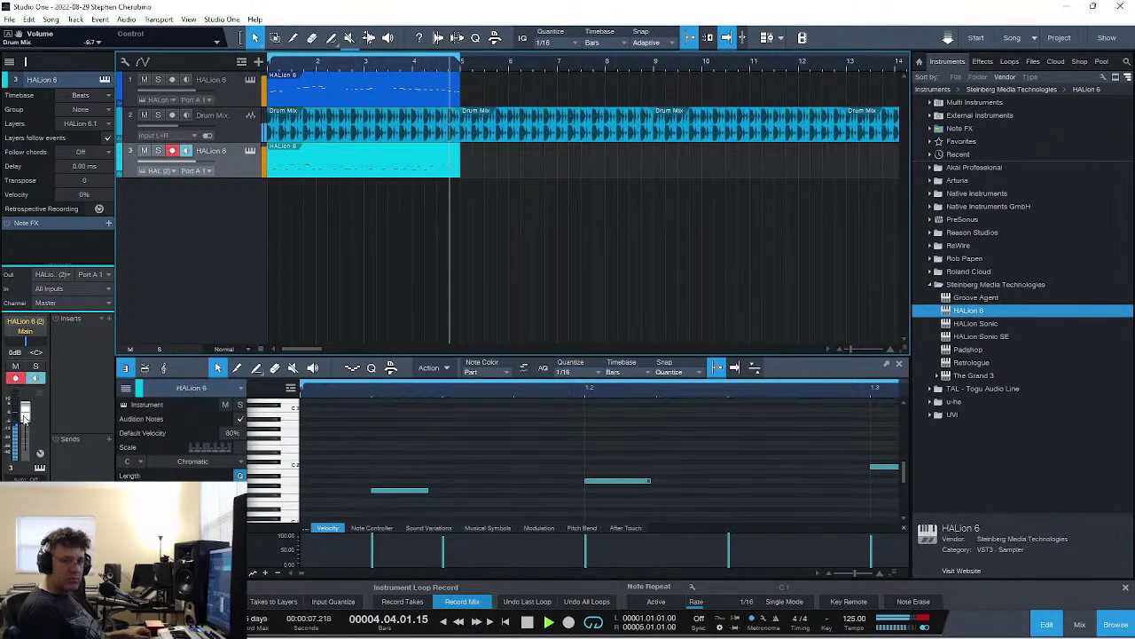
{"action": "left_click_drag", "start_coordinate": [25, 422], "coordinate": [26, 418]}
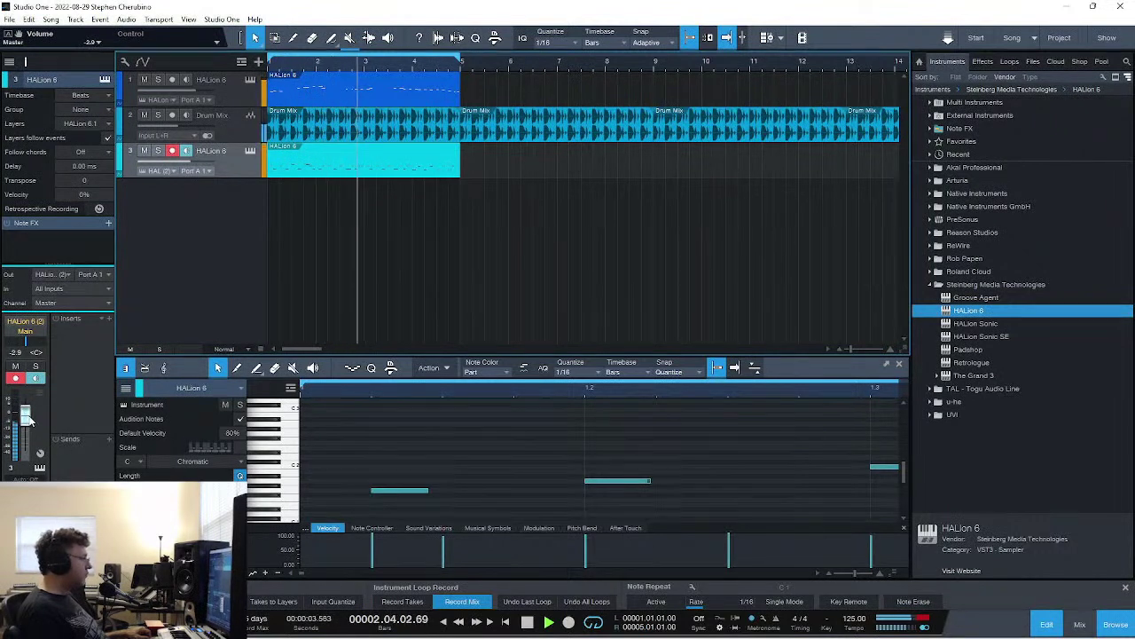
- Search the effects for "eq" and insert Pro EQ on the second HALion 6 channel
{"action": "left_click", "coordinate": [109, 320]}
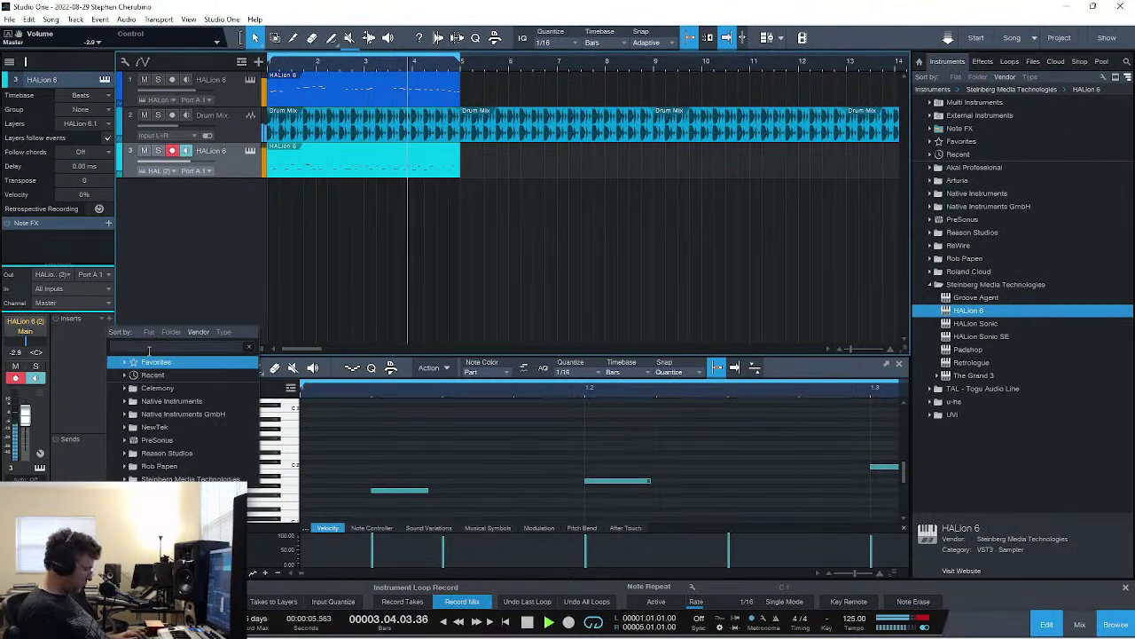
{"action": "type", "text": "eq"}
{"action": "double_click", "coordinate": [142, 391]}
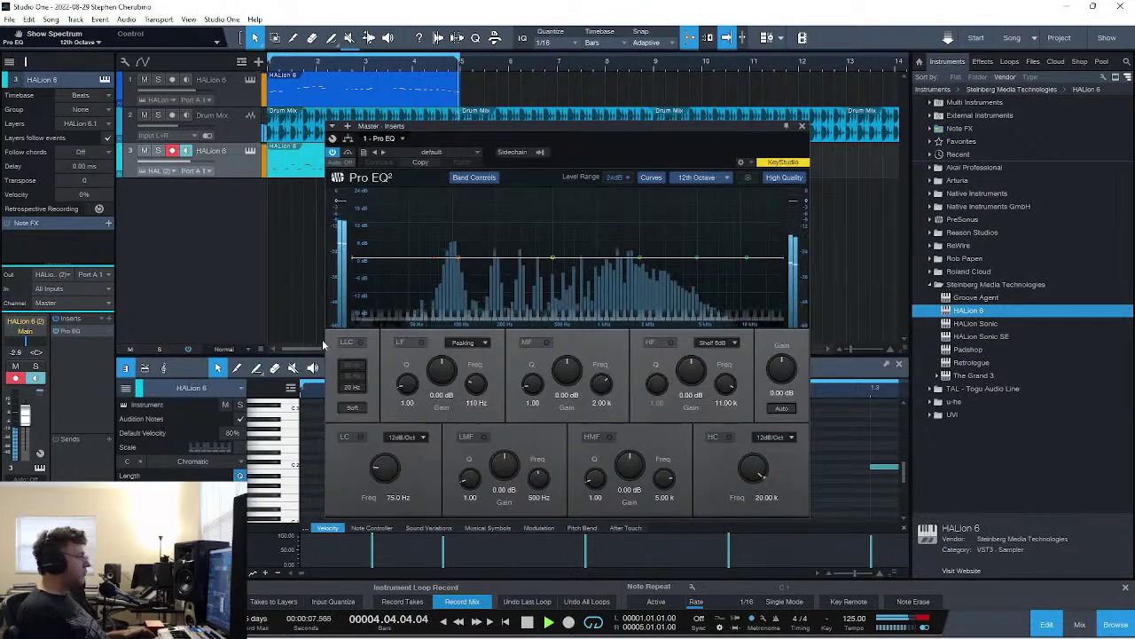
- Boost LF by about 3.77 dB at 109 Hz, set the high cut to about 1.33 kHz and cut LMF by about 4.36 dB near 549 Hz
{"action": "left_click_drag", "start_coordinate": [455, 258], "coordinate": [456, 248]}
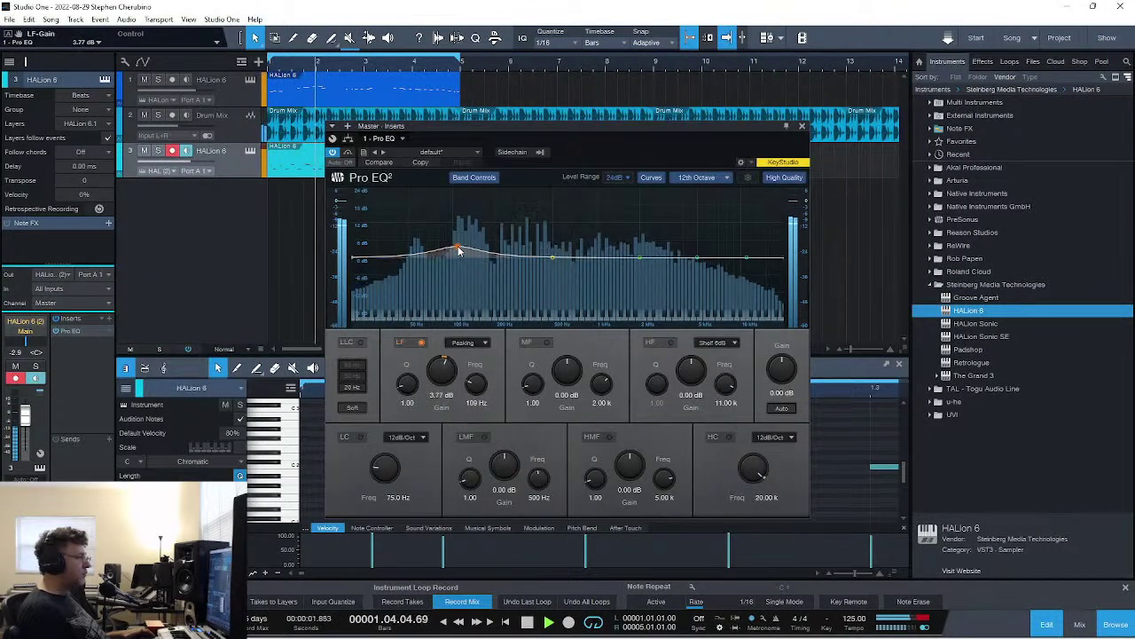
{"action": "left_click", "coordinate": [782, 259]}
{"action": "left_click_drag", "start_coordinate": [785, 262], "coordinate": [611, 312]}
{"action": "left_click_drag", "start_coordinate": [552, 257], "coordinate": [558, 270]}
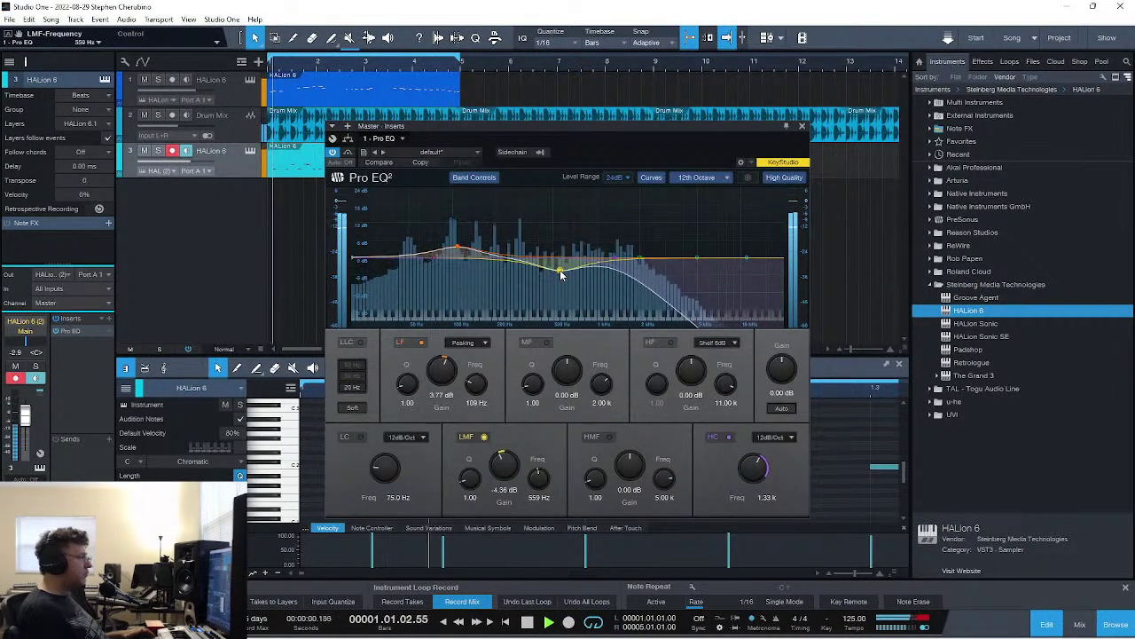
- Enable the 20 Hz LLC filter and the low cut at 75 Hz with a 48 dB/Oct slope
{"action": "left_click", "coordinate": [356, 261]}
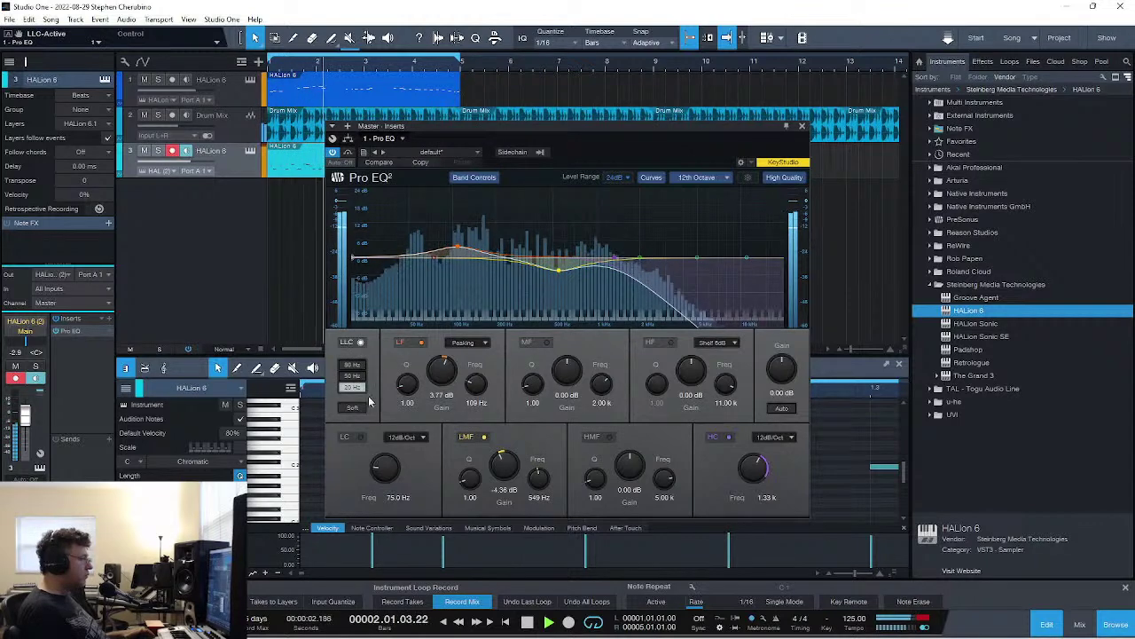
{"action": "left_click", "coordinate": [360, 436]}
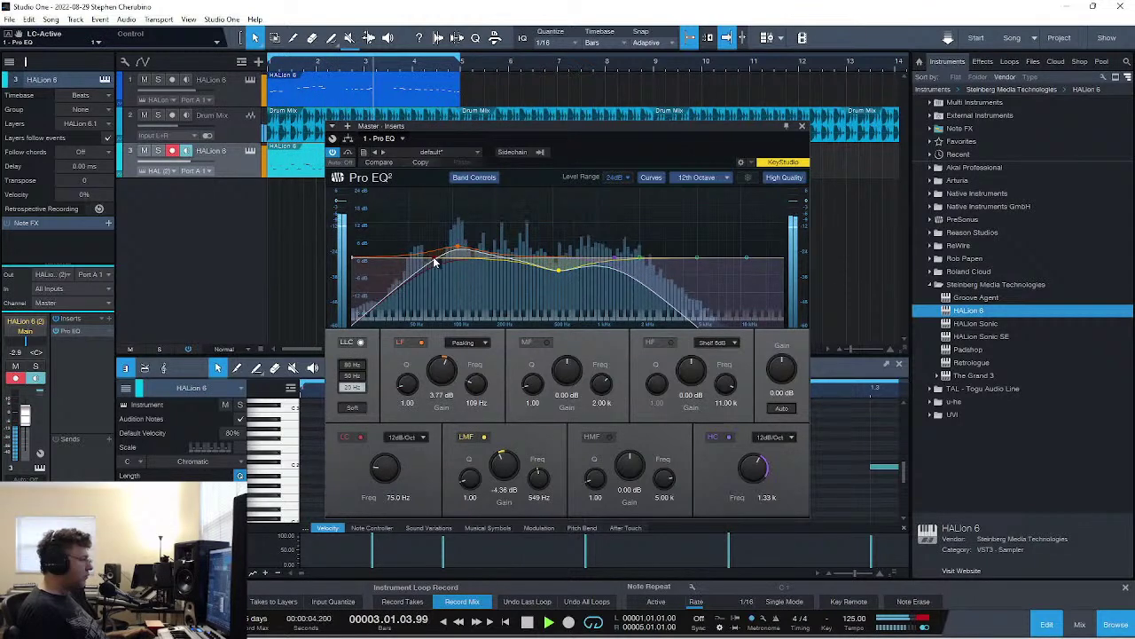
{"action": "left_click", "coordinate": [401, 436]}
{"action": "left_click", "coordinate": [415, 504]}
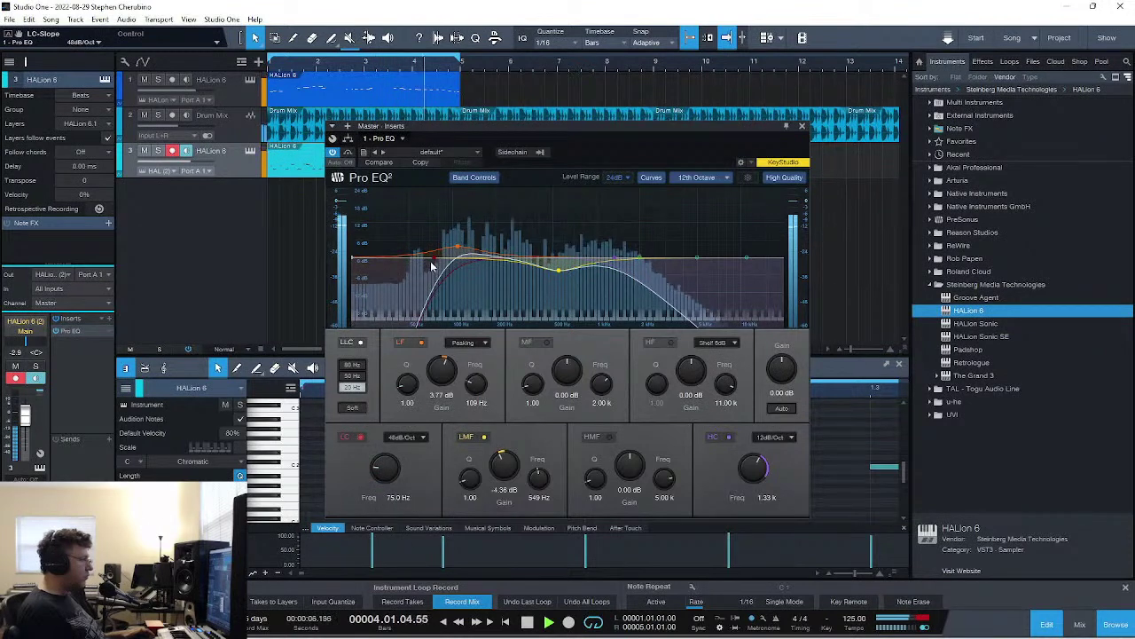
- Move the low cut to 56.5 Hz, boost LMF by about 3.57 dB at 598 Hz and set Pro EQ's output gain to -2.52 dB
{"action": "left_click_drag", "start_coordinate": [401, 257], "coordinate": [416, 258]}
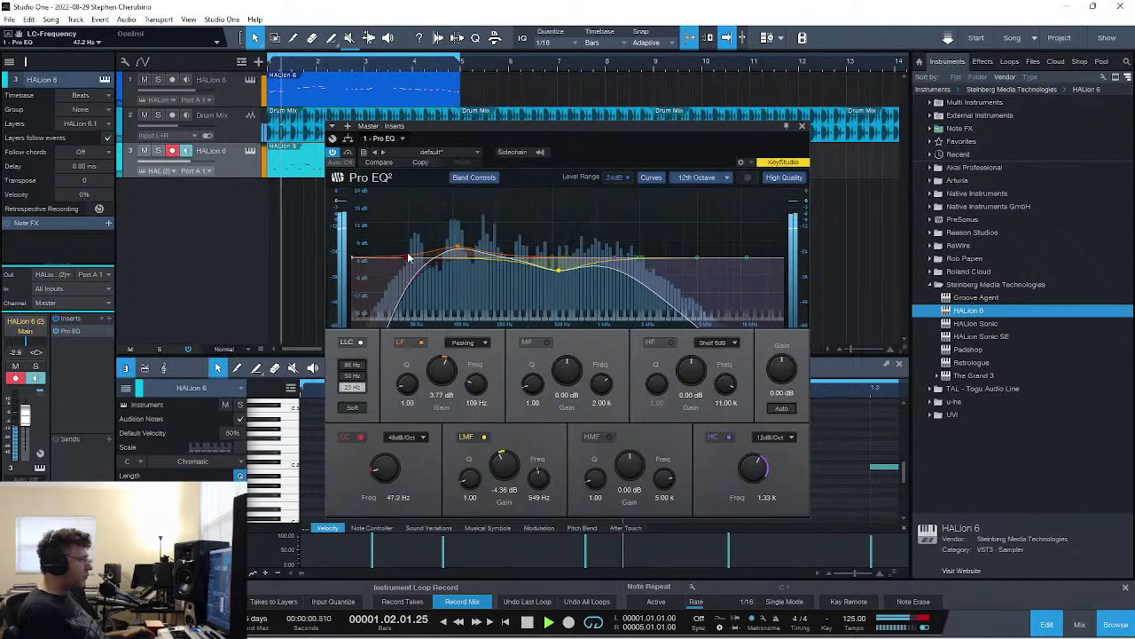
{"action": "mouse_move", "coordinate": [558, 268]}
{"action": "left_mouse_down"}
{"action": "mouse_move", "coordinate": [568, 232]}
{"action": "mouse_move", "coordinate": [564, 249]}
{"action": "left_mouse_up"}
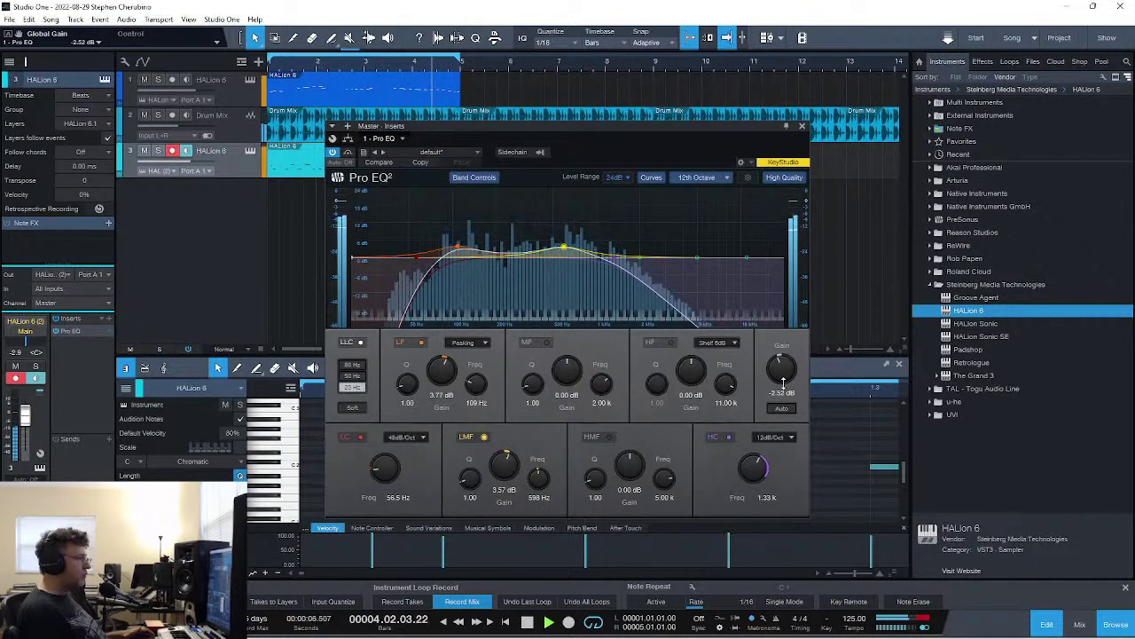
{"action": "left_click", "coordinate": [802, 130]}
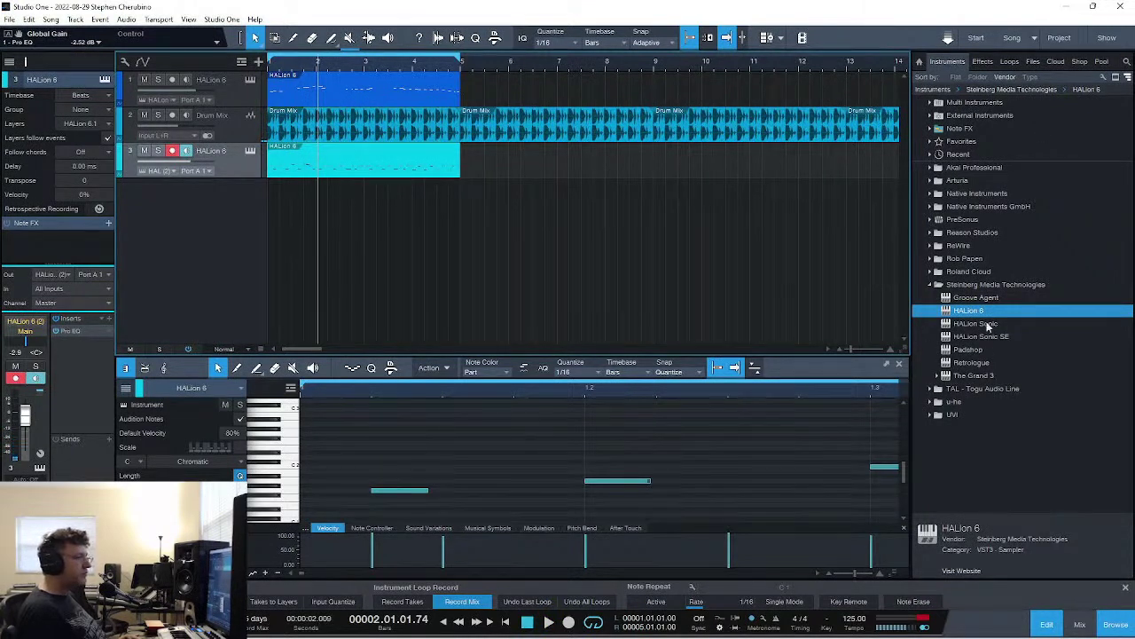
- Add another HALion 6 instrument on a new track and filter its presets to the Synth Pad category
{"action": "left_click_drag", "start_coordinate": [955, 312], "coordinate": [644, 307]}
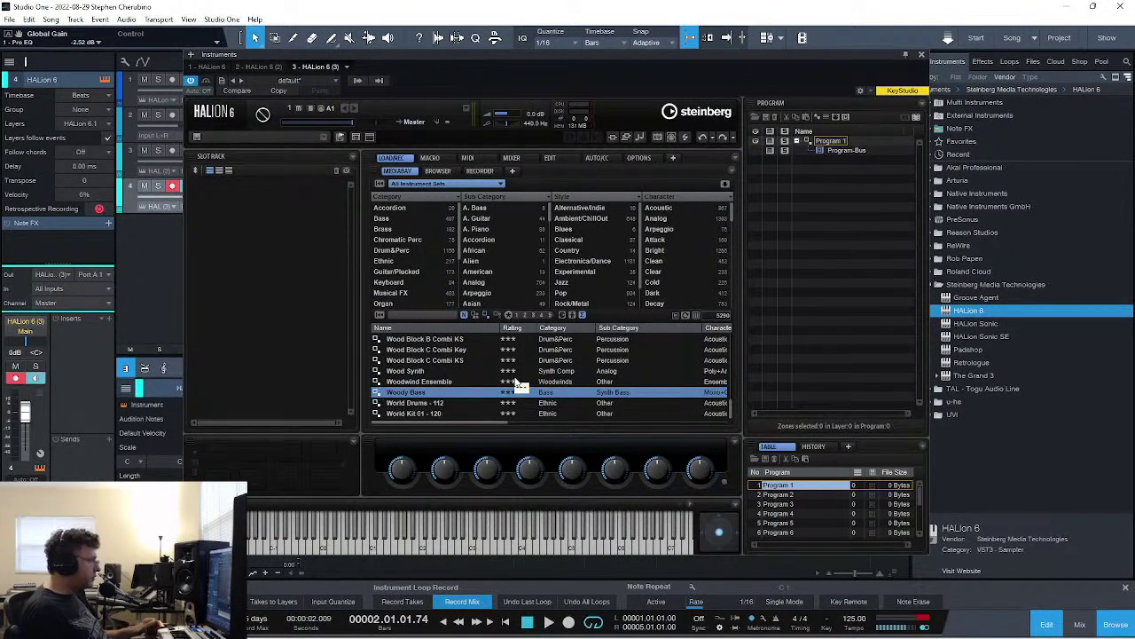
{"action": "left_click", "coordinate": [394, 272]}
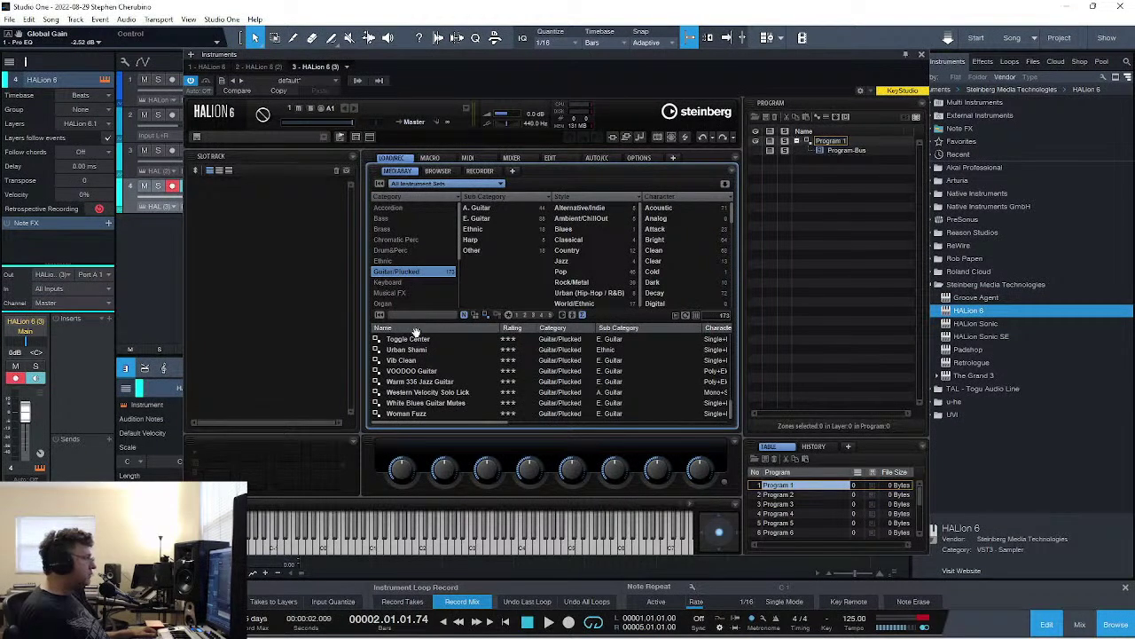
{"action": "left_click", "coordinate": [412, 273]}
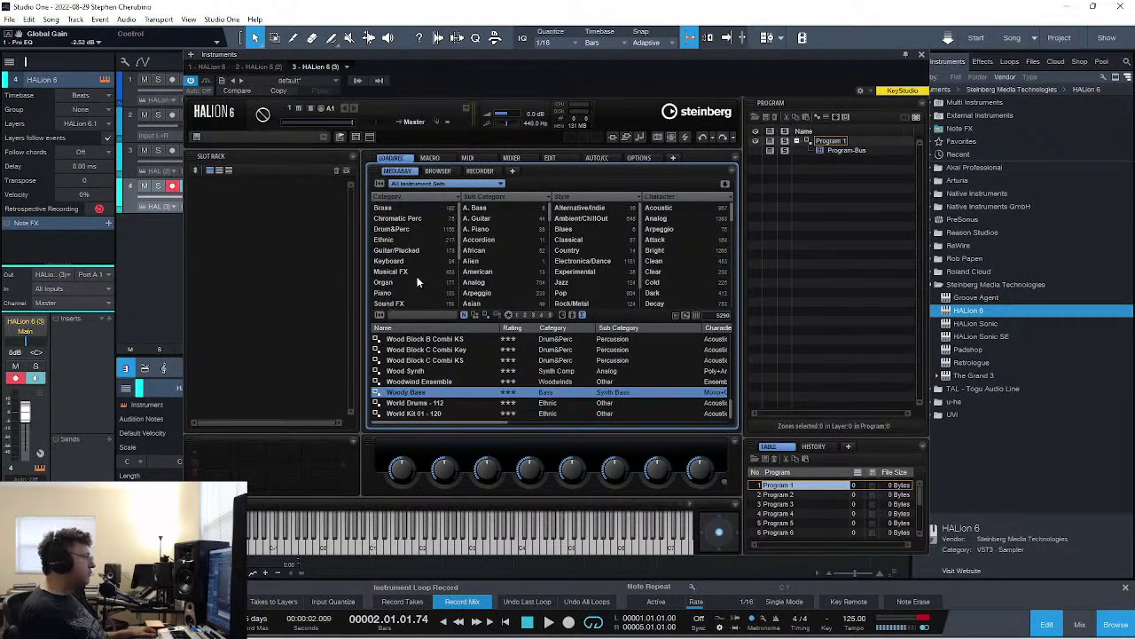
{"action": "scroll", "coordinate": [390, 250], "scroll_direction": "down", "scroll_amount": 2}
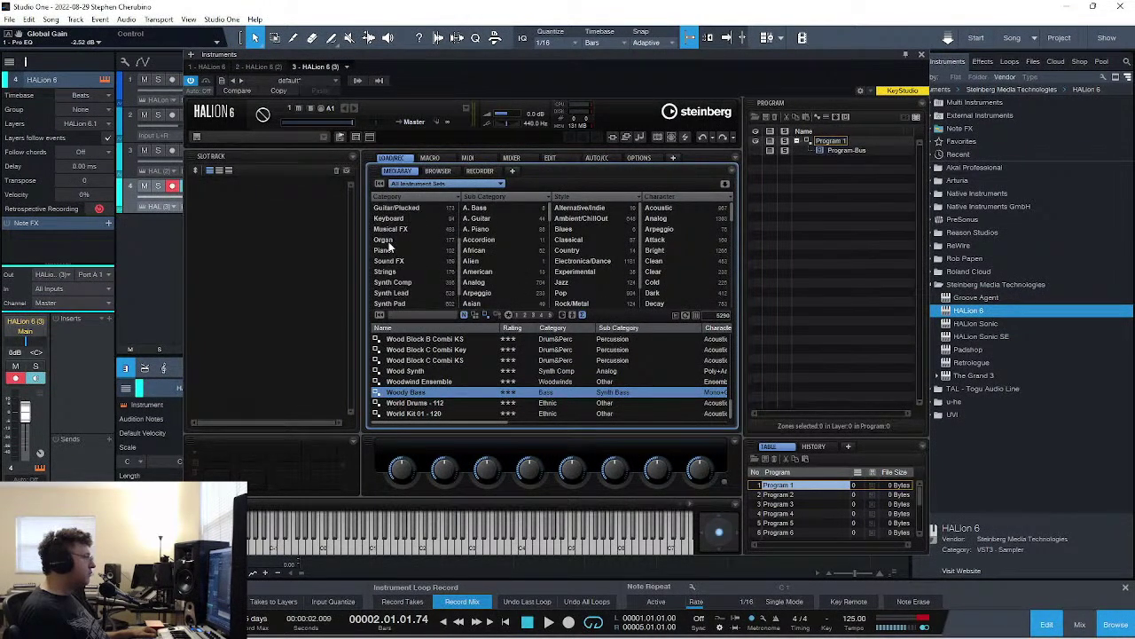
{"action": "left_click", "coordinate": [392, 303]}
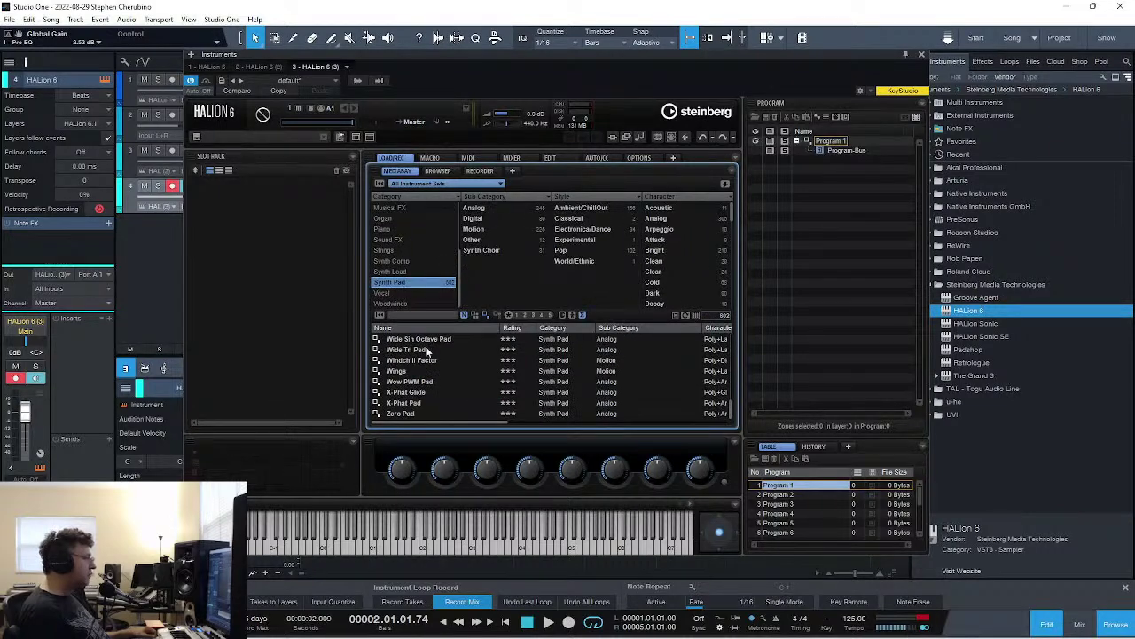
- Audition Wide Sin Octave Pad, Wide Tri Pad and Wings over the loop, and load Wow PWM Pad
{"action": "left_click", "coordinate": [422, 340]}
{"action": "double_click", "coordinate": [423, 340]}
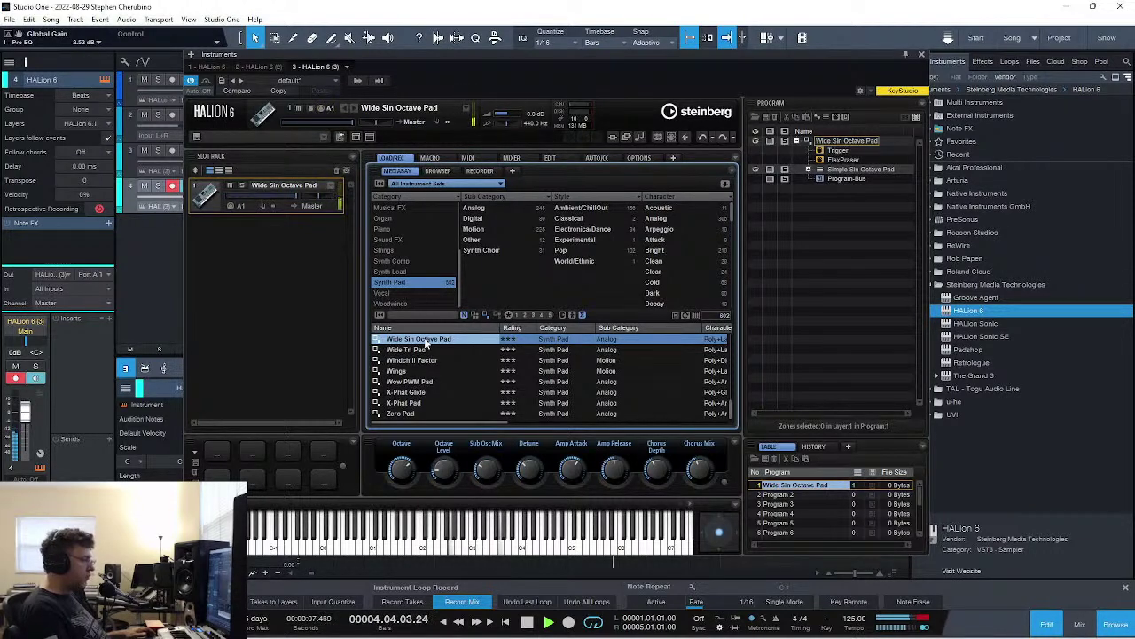
{"action": "key", "text": "Down"}
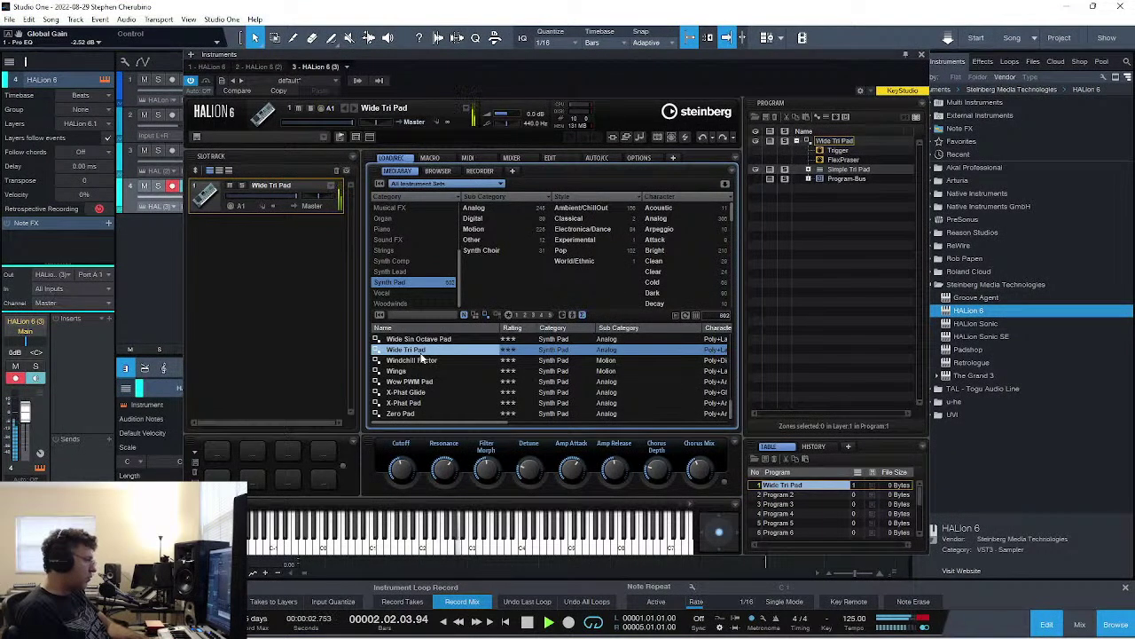
{"action": "double_click", "coordinate": [416, 371]}
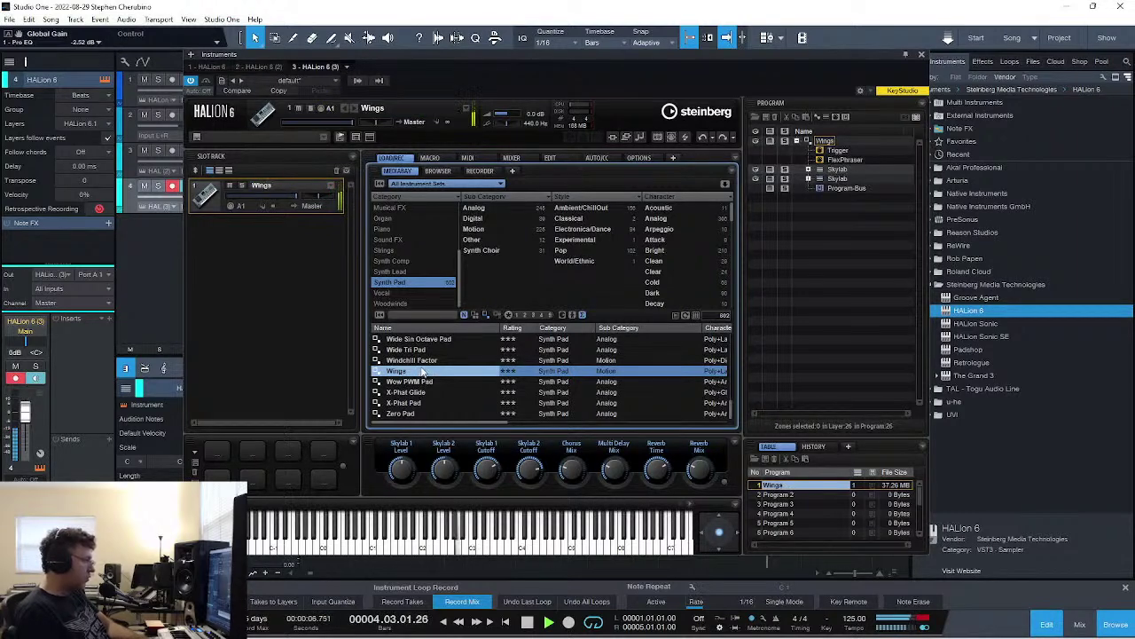
{"action": "double_click", "coordinate": [415, 381]}
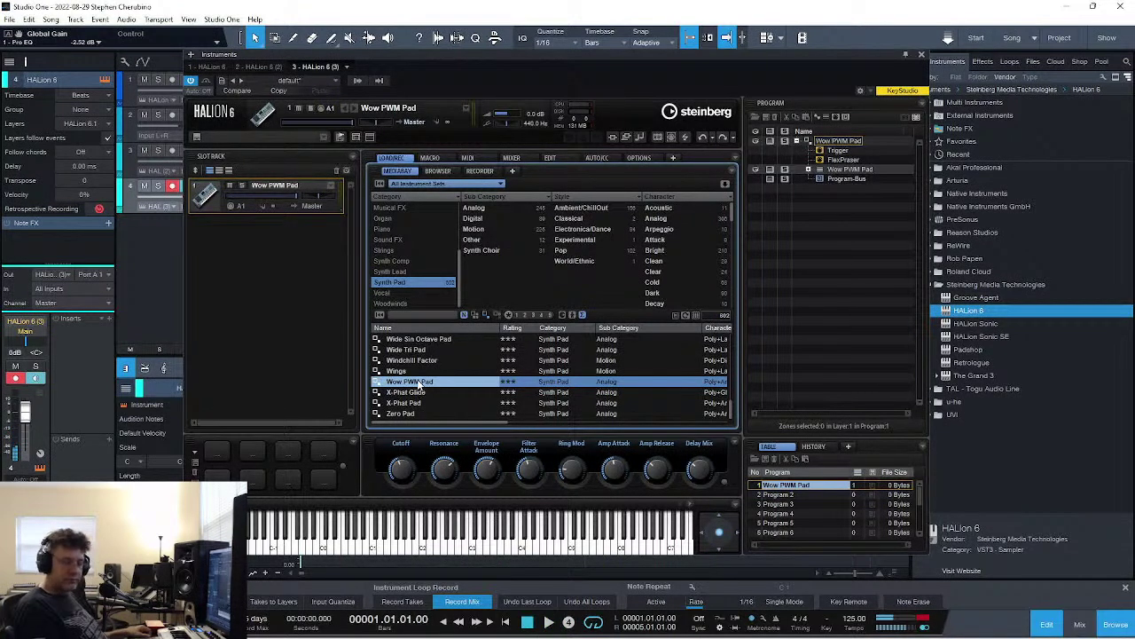
- Record a first pad take on track 4, close the instrument window and delete the take
{"action": "key", "text": "KP_Multiply"}
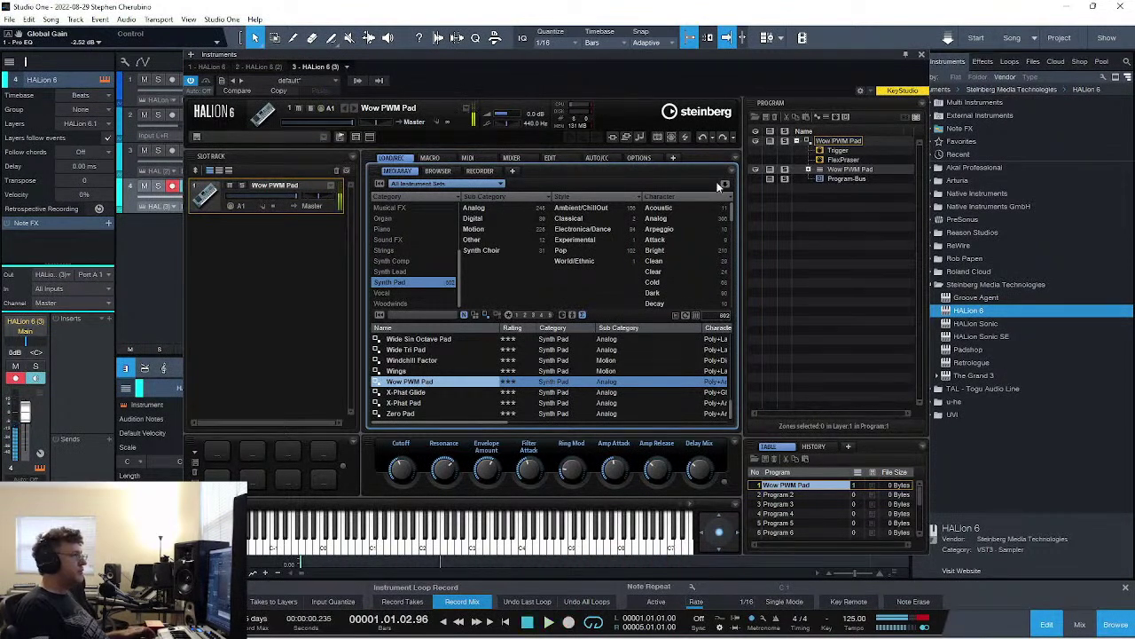
{"action": "left_click_drag", "start_coordinate": [920, 56], "coordinate": [923, 59]}
{"action": "left_click", "coordinate": [922, 57]}
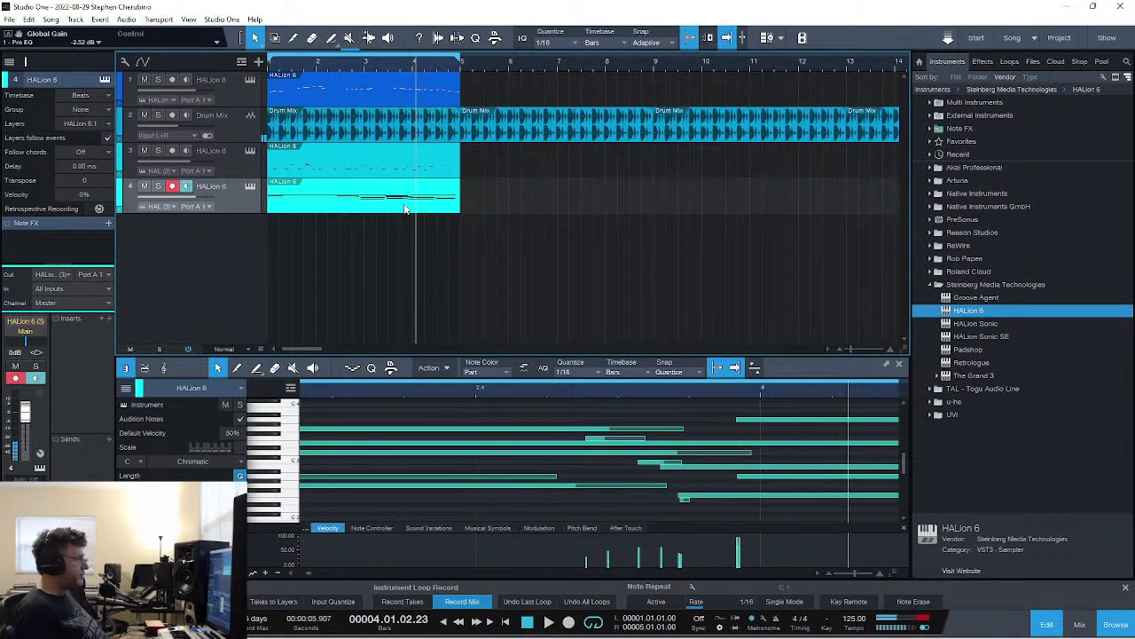
{"action": "key", "text": "space"}
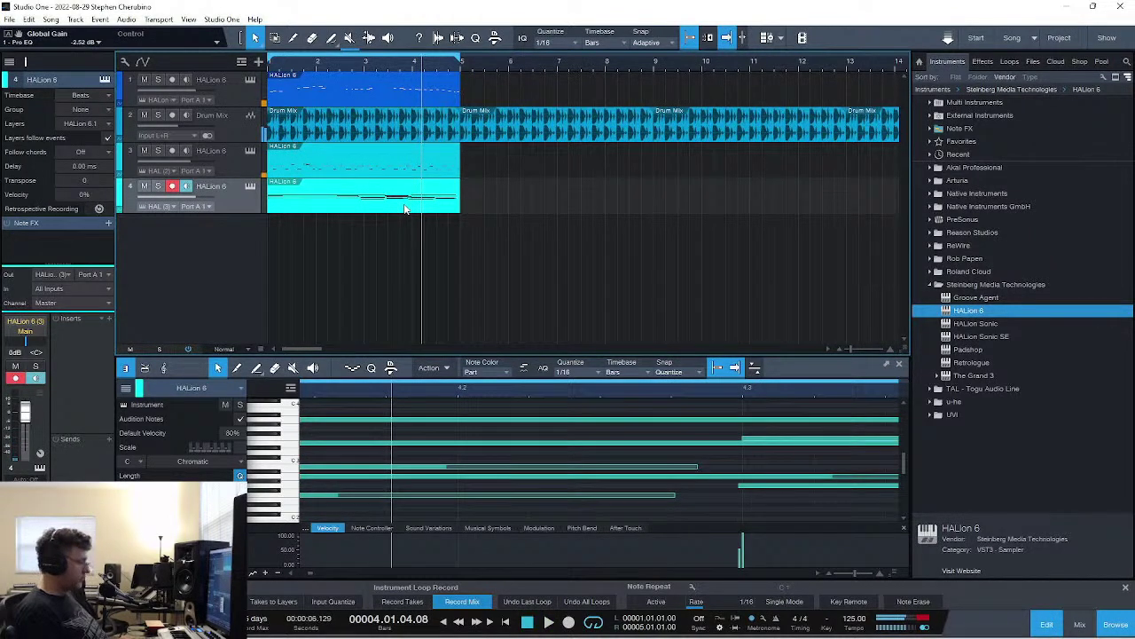
{"action": "key", "text": "Delete"}
{"action": "key", "text": "comma"}
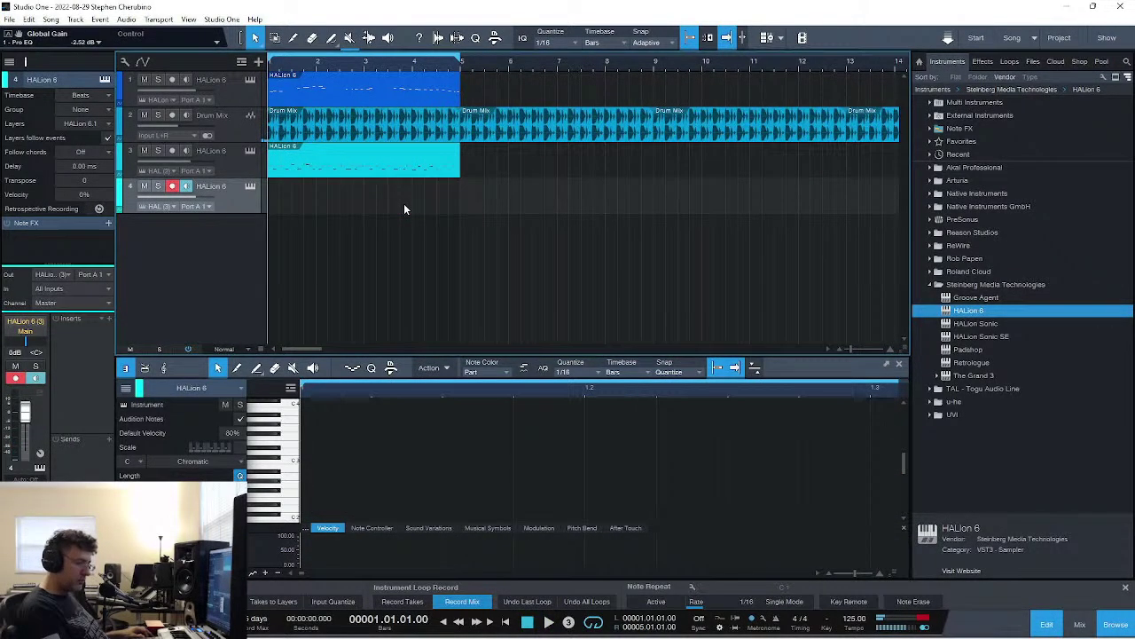
- Try a second pad take on track 4, undo it and return to the song start
{"action": "key", "text": "KP_Multiply"}
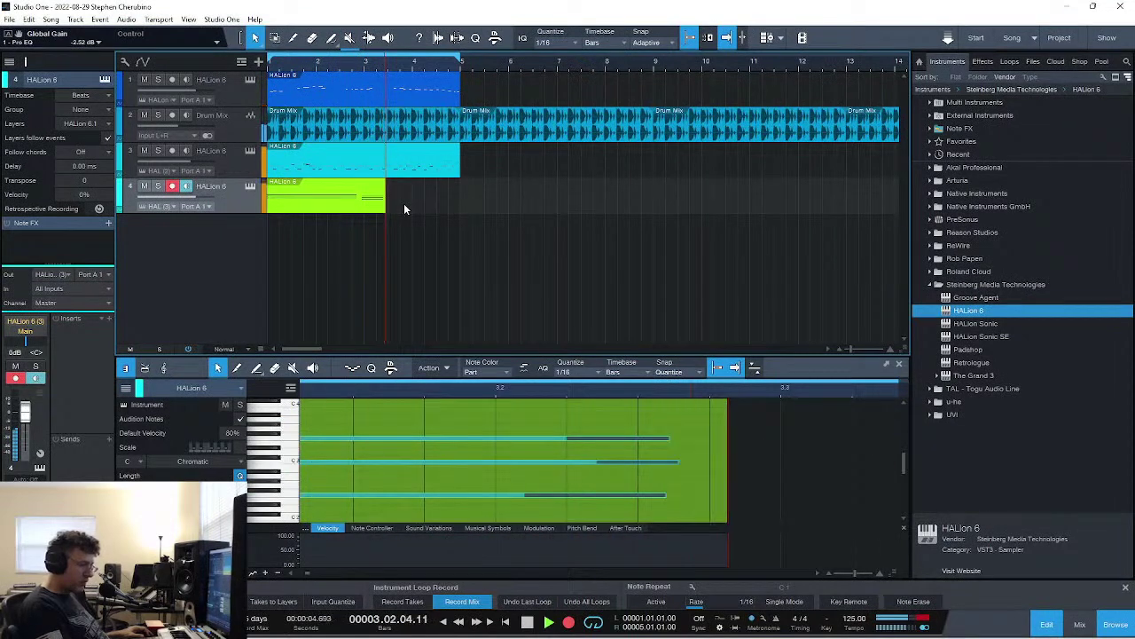
{"action": "key", "text": "space"}
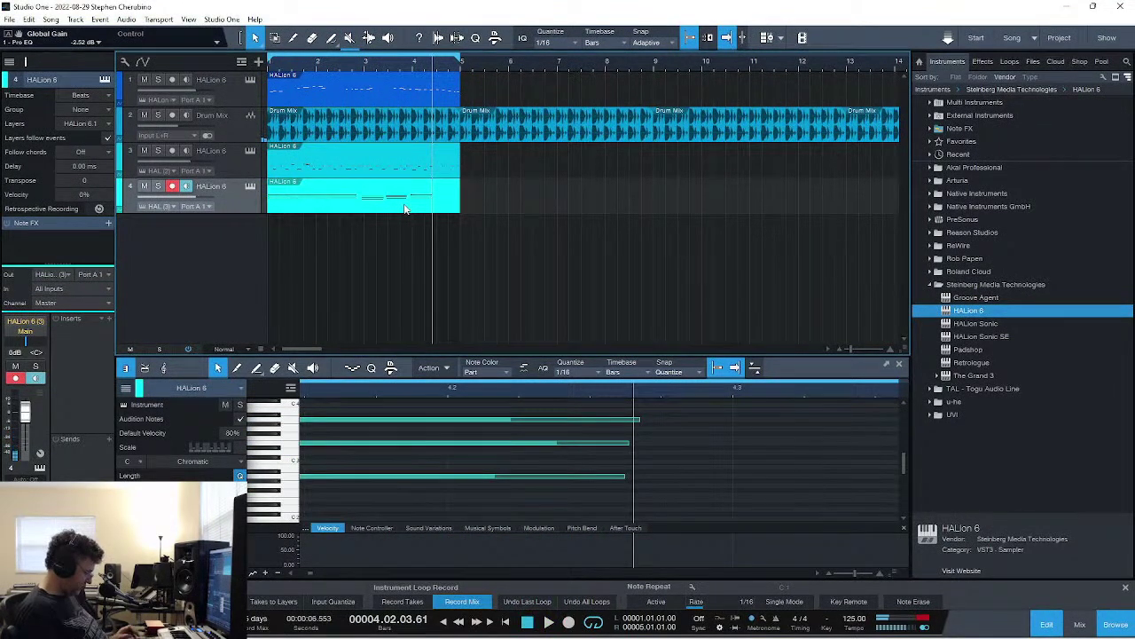
{"action": "key", "text": "ctrl+z"}
{"action": "key", "text": "Home"}
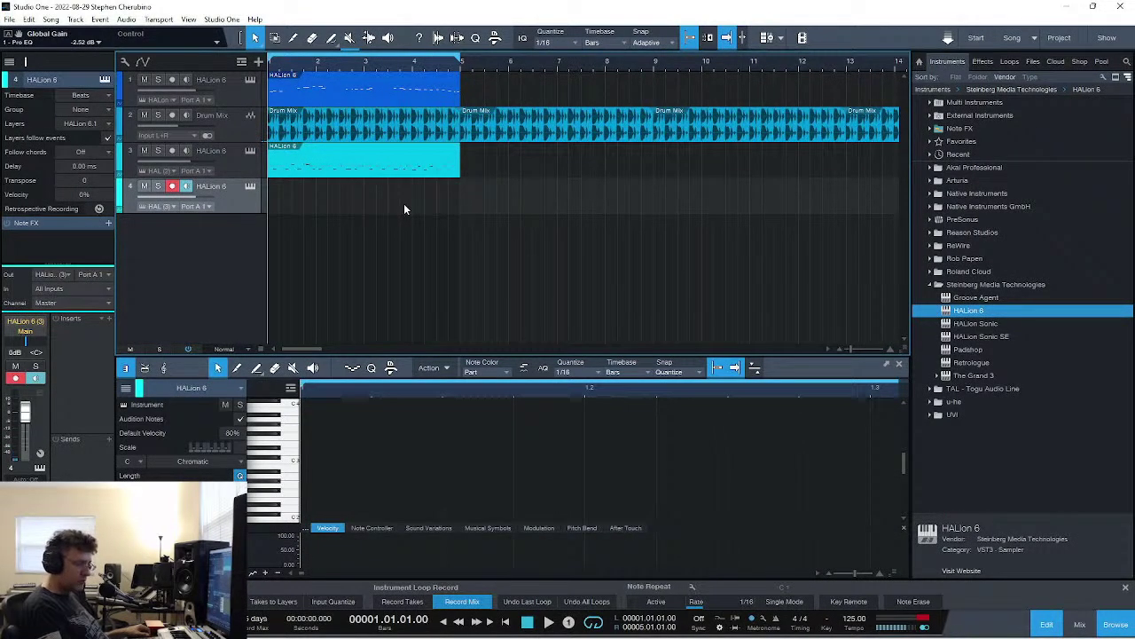
- Record chords over the four-bar loop on track 4, and adjust Wow PWM Pad's cutoff, volume and Delay Mix, with the Delay Mix at 51.5%
{"action": "key", "text": "KP_Multiply"}
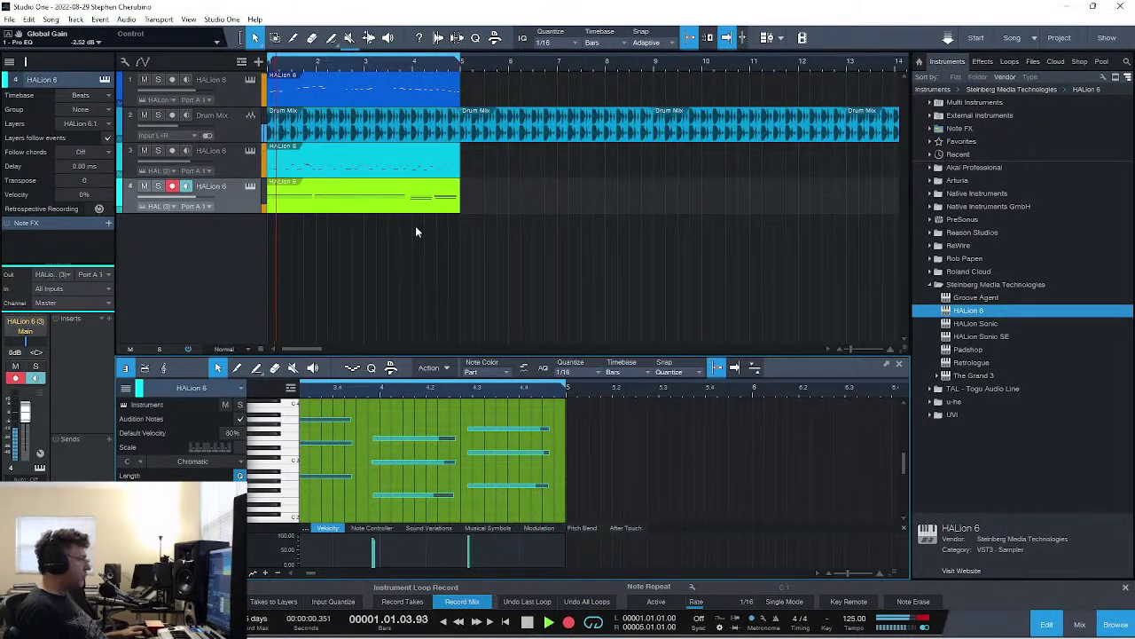
{"action": "left_click", "coordinate": [250, 186]}
{"action": "left_click", "coordinate": [408, 476]}
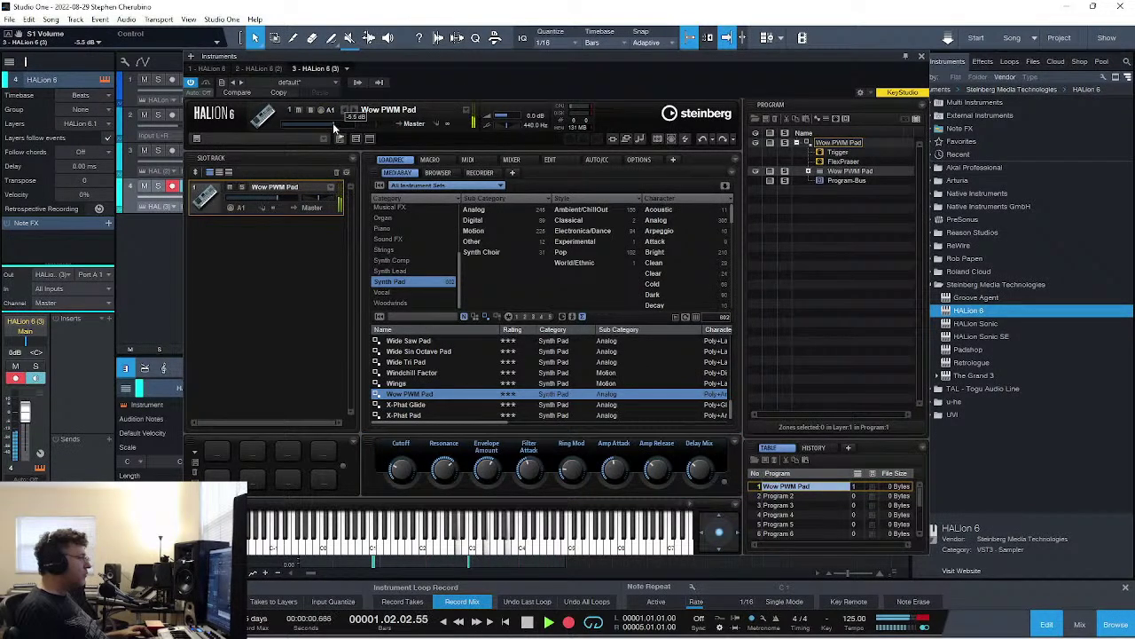
{"action": "left_click", "coordinate": [708, 464]}
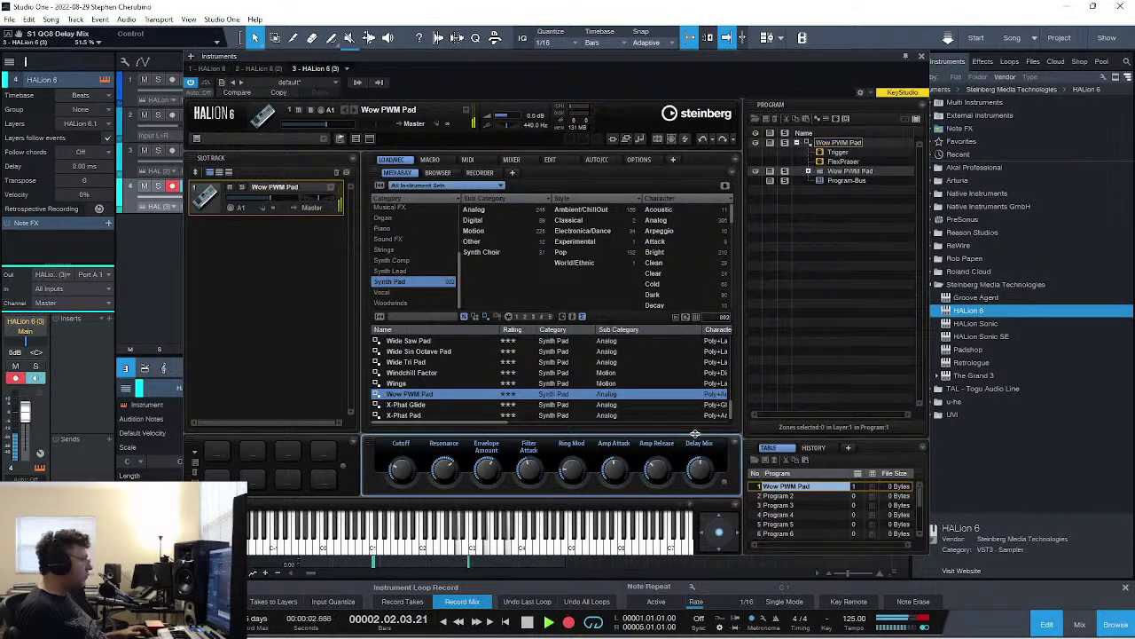
- Search the insert effects for "reverb" and add Room Reverb to the pad channel
{"action": "left_click", "coordinate": [108, 319]}
{"action": "left_click", "coordinate": [109, 321]}
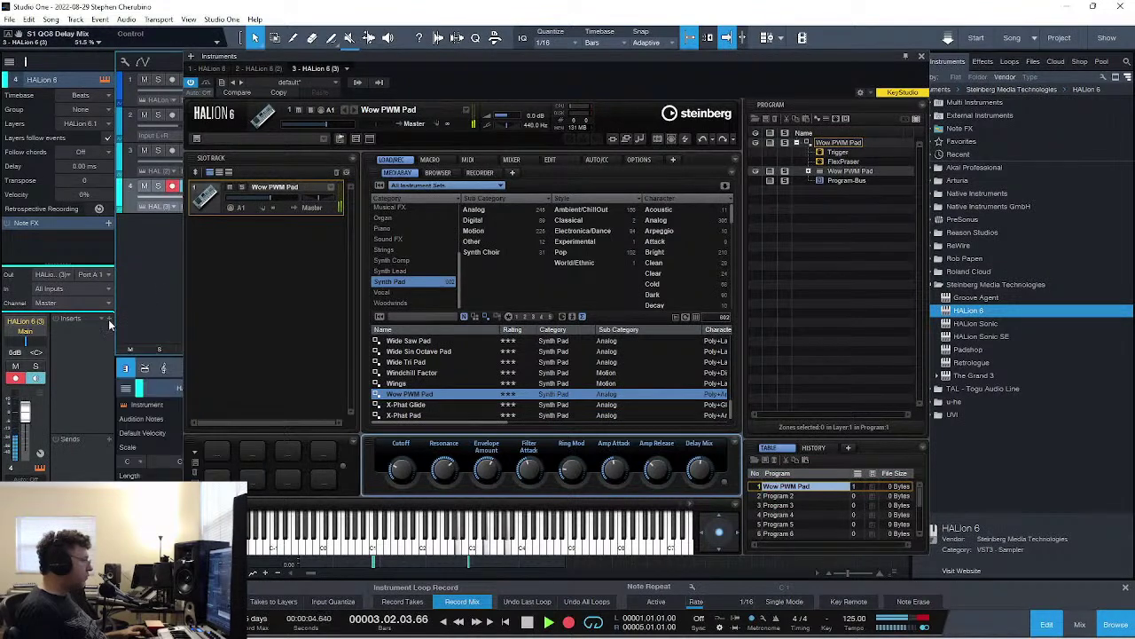
{"action": "left_click", "coordinate": [108, 319]}
{"action": "type", "text": "reverb"}
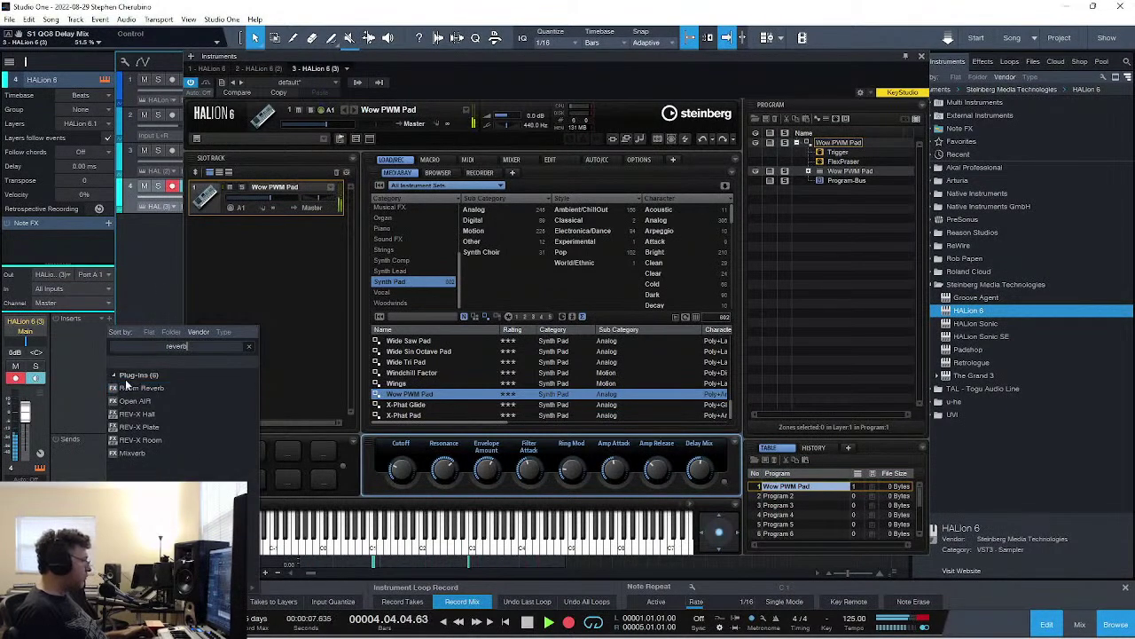
{"action": "left_click", "coordinate": [131, 388]}
- Set Room Reverb's global mix to 44.5%, its room size to 6.32 m and its length to 4.20 s
{"action": "left_click_drag", "start_coordinate": [653, 417], "coordinate": [652, 414]}
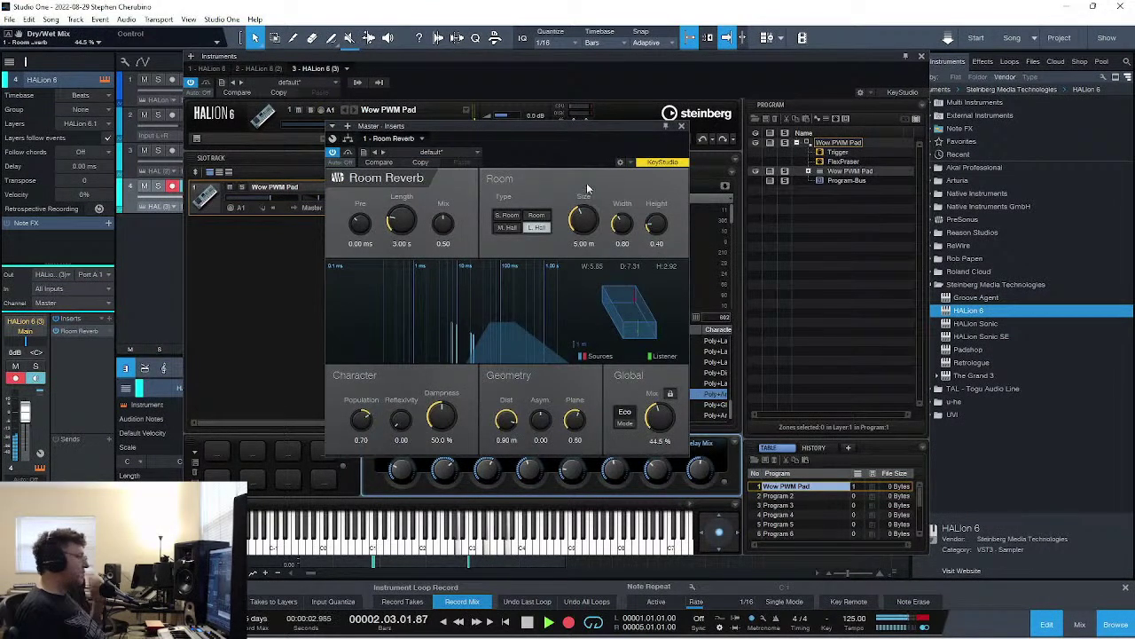
{"action": "left_click_drag", "start_coordinate": [583, 210], "coordinate": [577, 192]}
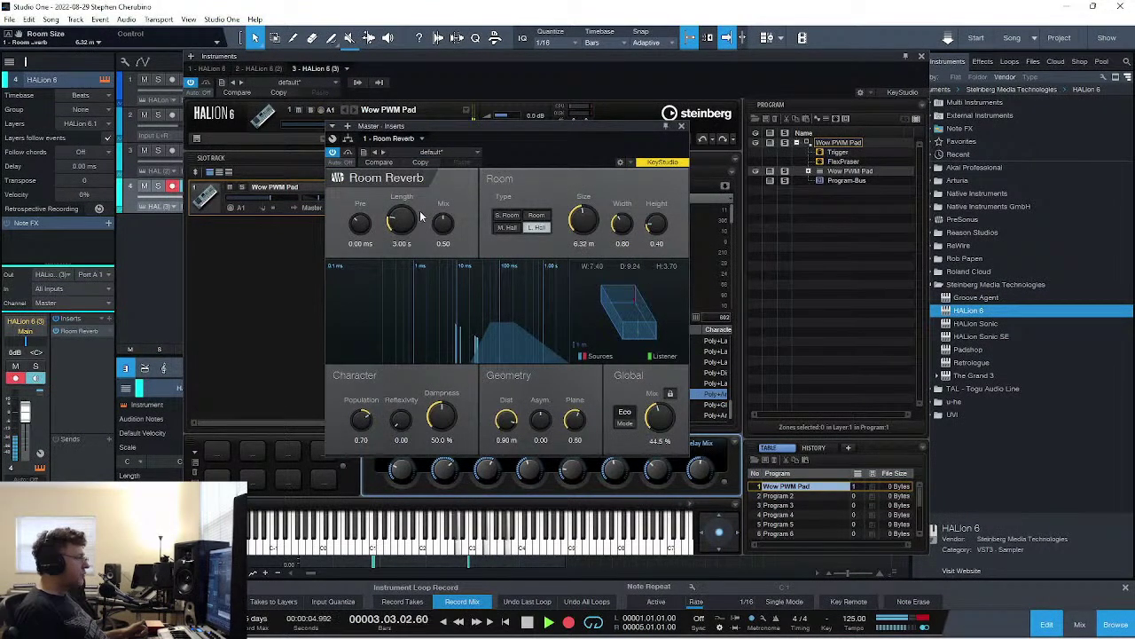
{"action": "left_click_drag", "start_coordinate": [388, 176], "coordinate": [386, 193]}
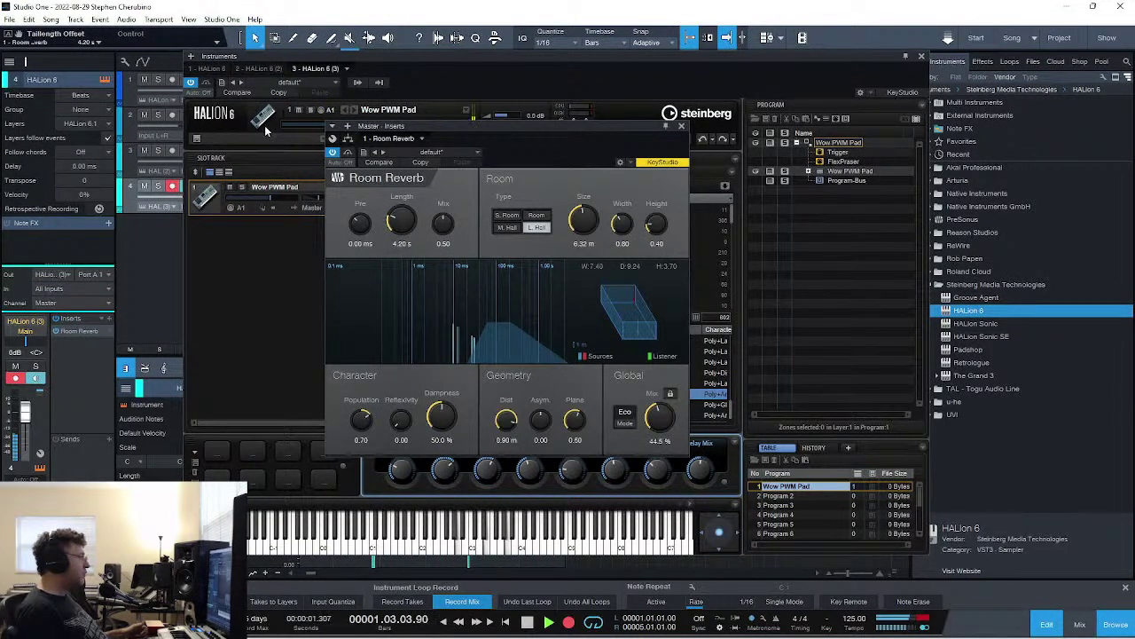
- Solo the pad track and close the Room Reverb and HALion 6 windows
{"action": "left_click", "coordinate": [158, 188]}
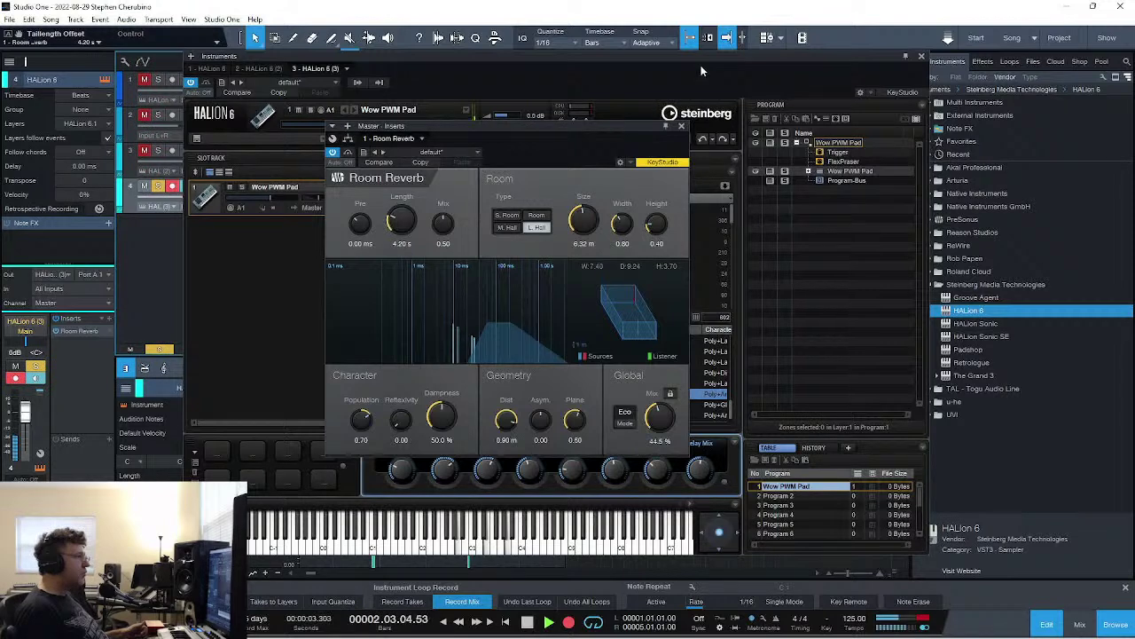
{"action": "left_click", "coordinate": [681, 124]}
{"action": "left_click", "coordinate": [923, 57]}
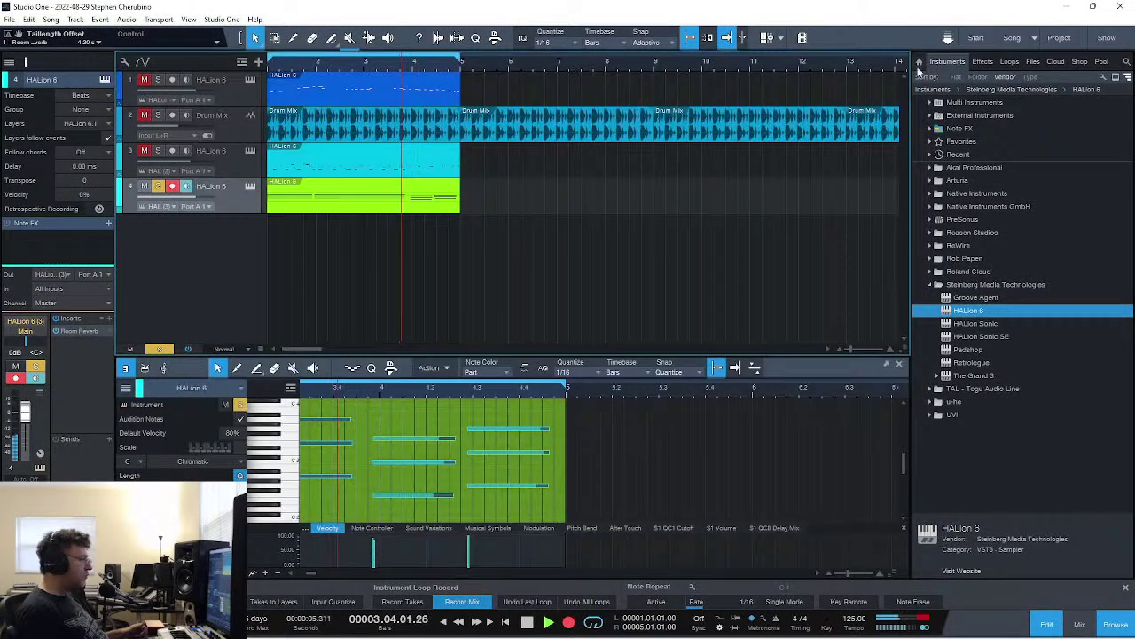
- Shorten the second chord's top note to end just after bar 3 starts, and draw a G3 note from there to just before bar 4
{"action": "key", "text": "w"}
{"action": "key", "text": "w"}
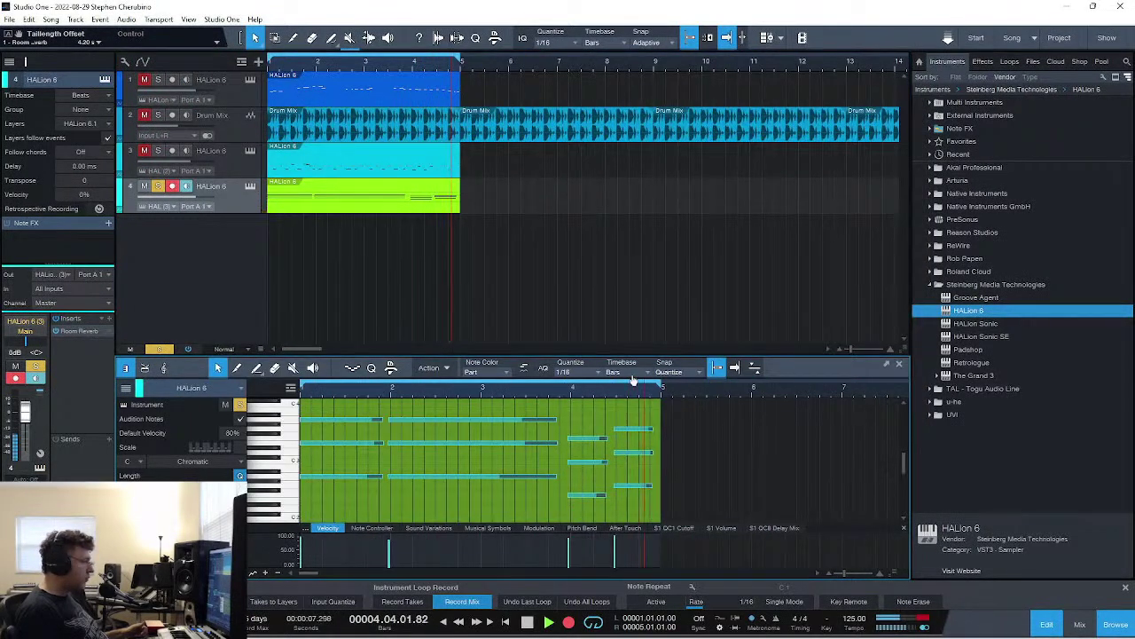
{"action": "mouse_move", "coordinate": [444, 418]}
{"action": "left_mouse_down"}
{"action": "mouse_move", "coordinate": [556, 420]}
{"action": "mouse_move", "coordinate": [493, 430]}
{"action": "left_mouse_up"}
{"action": "left_click", "coordinate": [496, 422]}
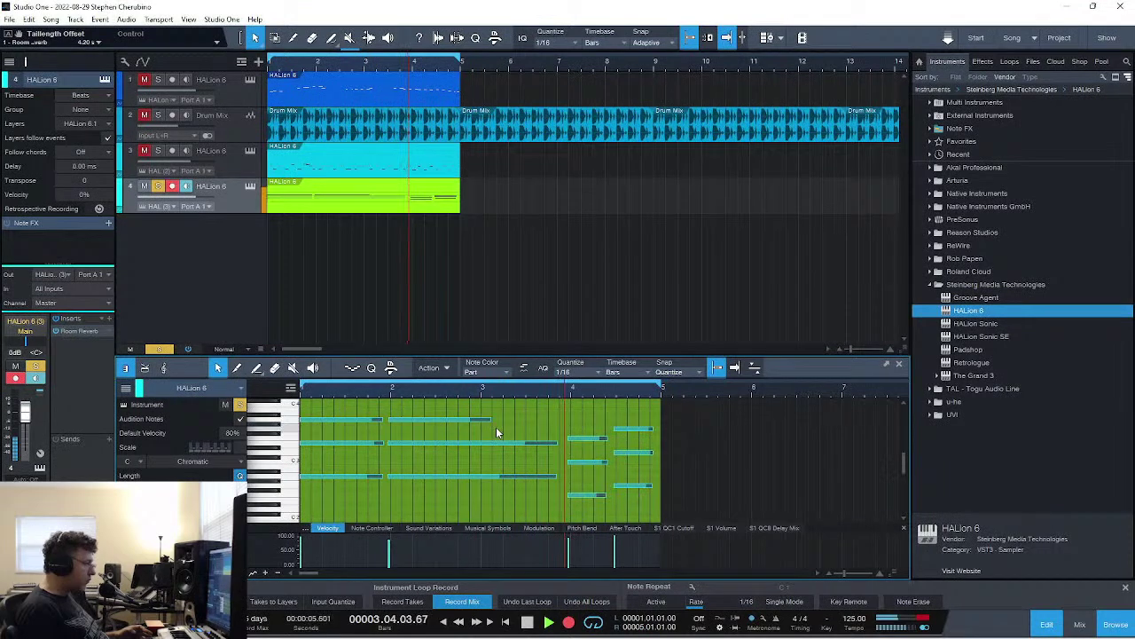
{"action": "left_click", "coordinate": [497, 430]}
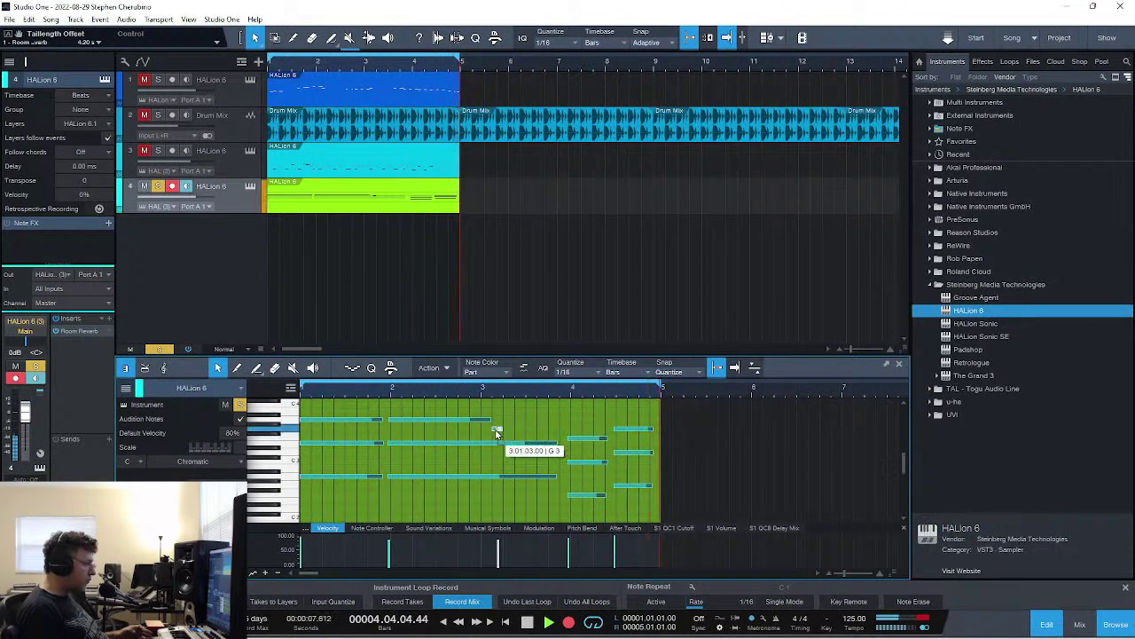
{"action": "left_click_drag", "start_coordinate": [498, 430], "coordinate": [560, 434]}
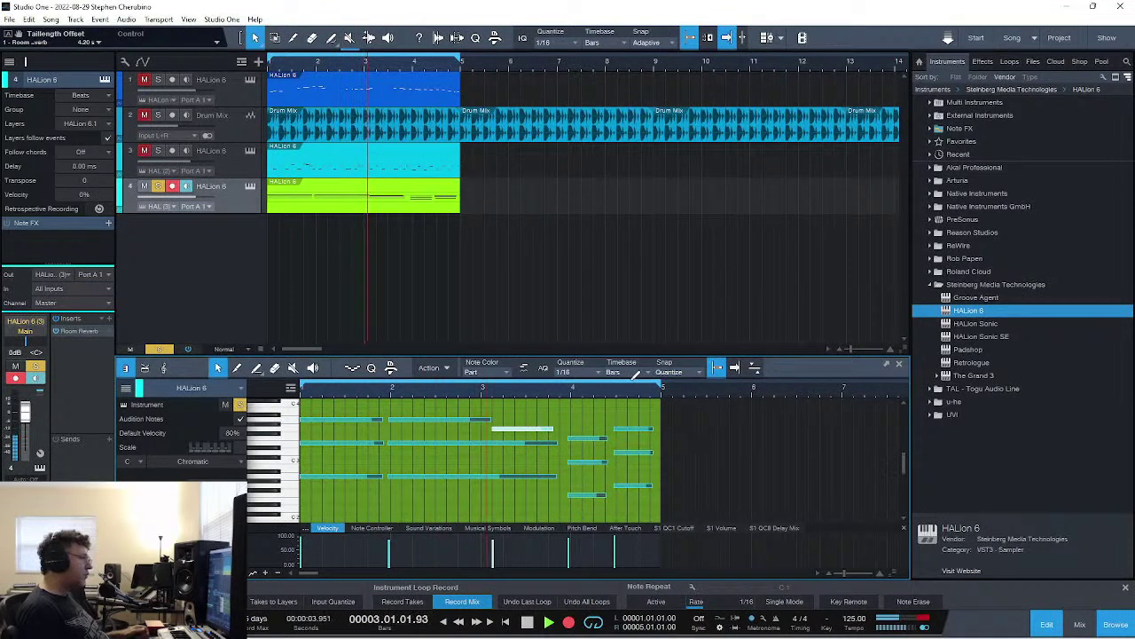
- Extend the second chord's notes to end just before bar 4 and draw a C4 note from just before bar 3 to bar 4
{"action": "left_click_drag", "start_coordinate": [553, 430], "coordinate": [566, 477]}
{"action": "left_click_drag", "start_coordinate": [372, 410], "coordinate": [329, 502]}
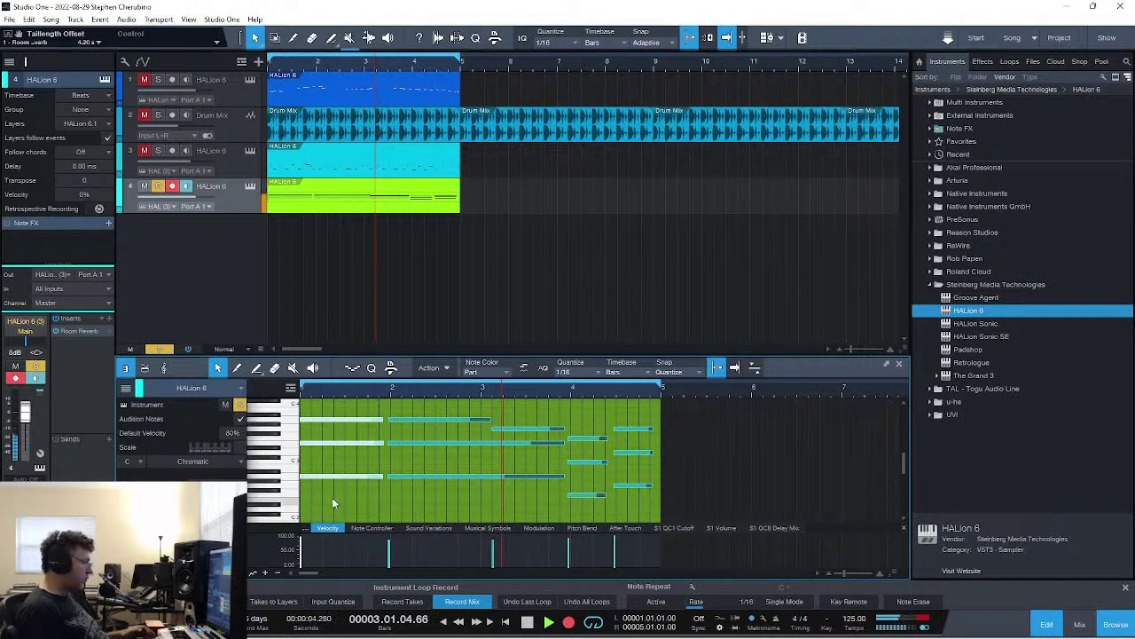
{"action": "left_click_drag", "start_coordinate": [304, 388], "coordinate": [424, 398]}
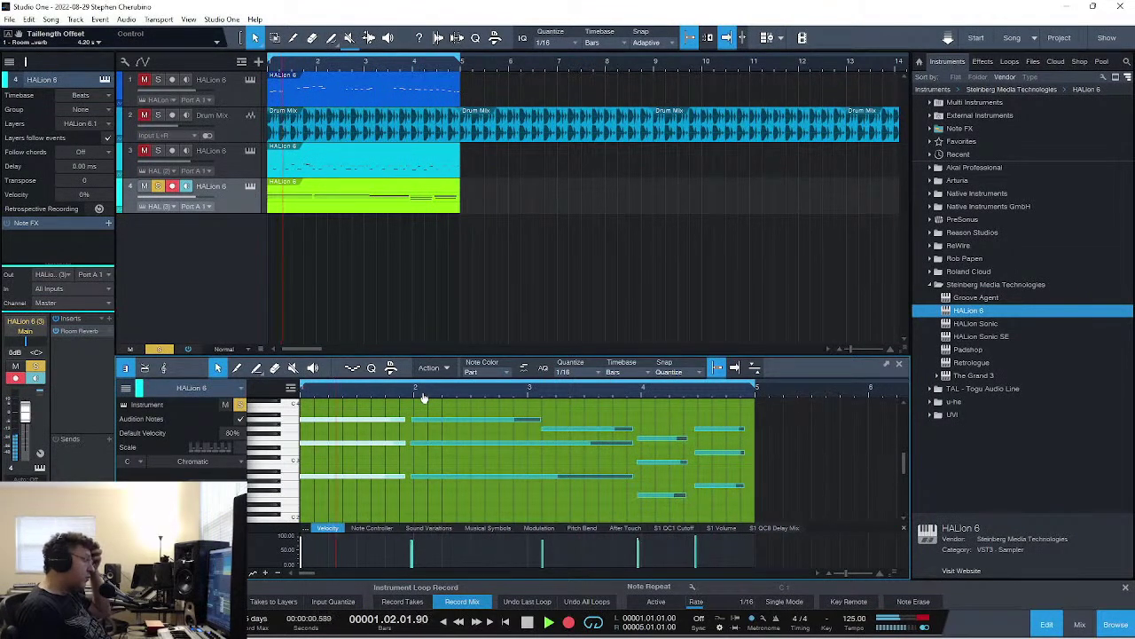
{"action": "scroll", "coordinate": [456, 424], "scroll_direction": "up", "scroll_amount": 1}
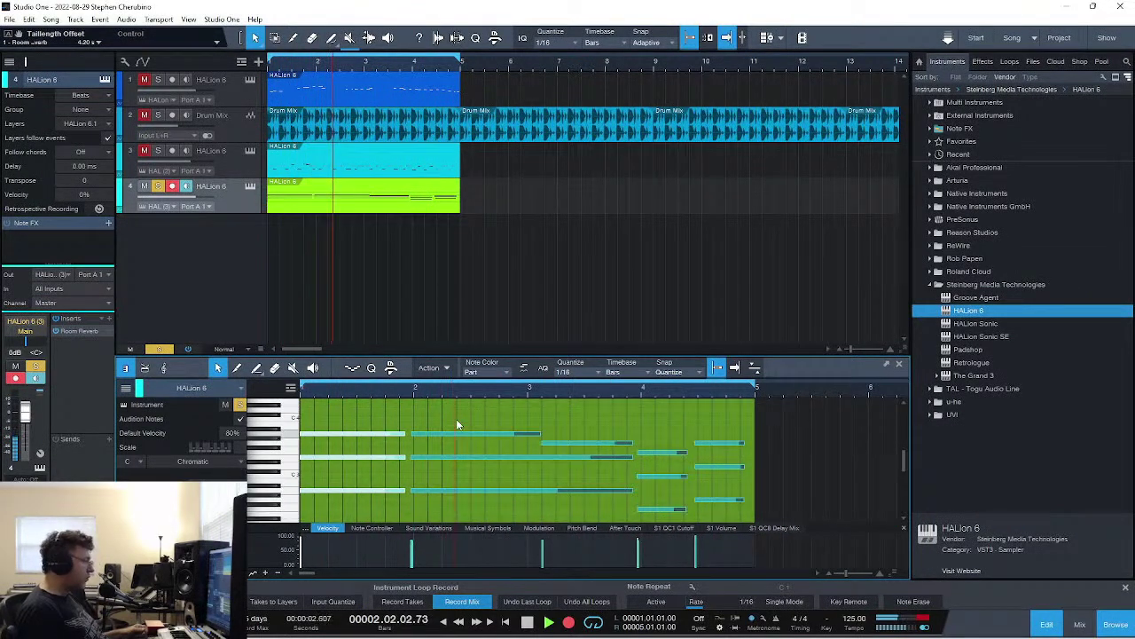
{"action": "left_click_drag", "start_coordinate": [288, 422], "coordinate": [288, 421]}
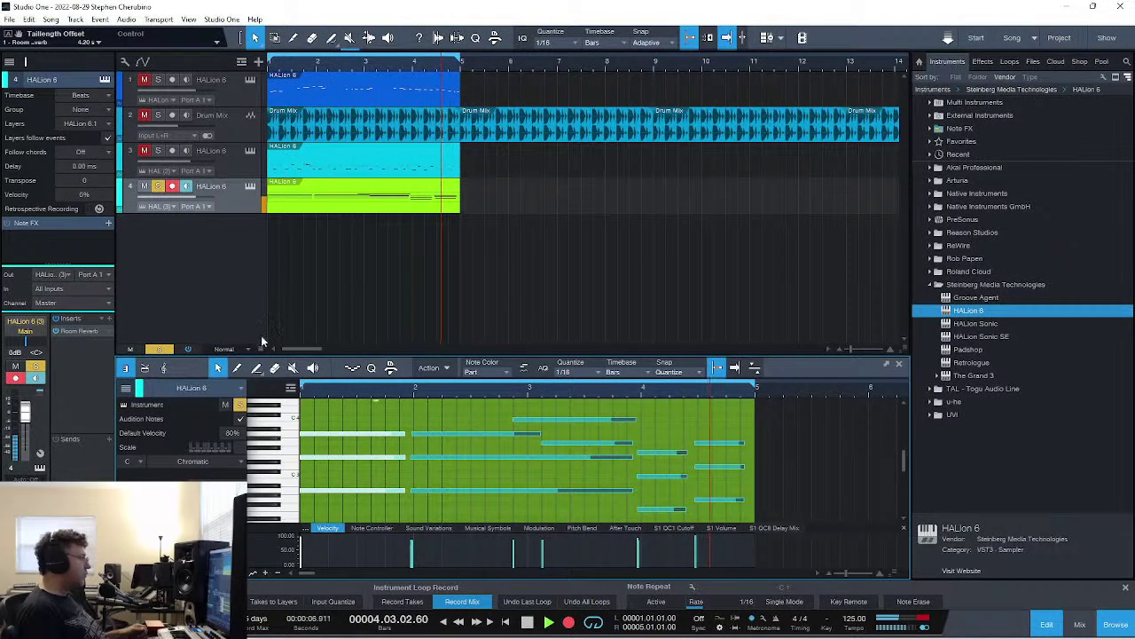
- Solo the bass track, the Drum Mix track and the melody track along with the pad
{"action": "left_click", "coordinate": [158, 151]}
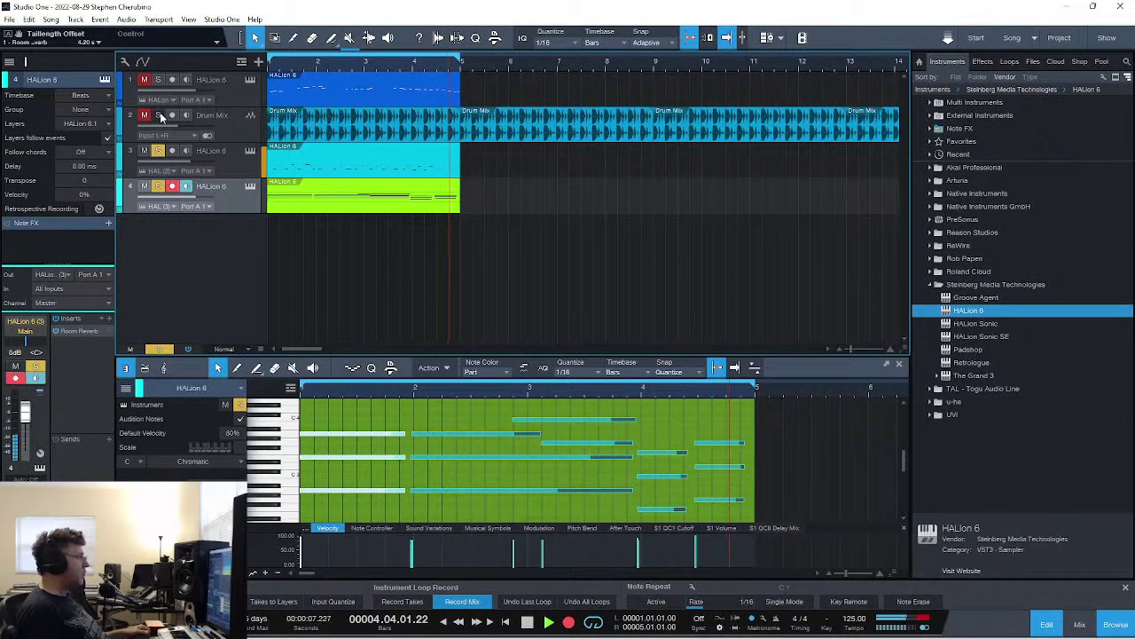
{"action": "left_click", "coordinate": [158, 116]}
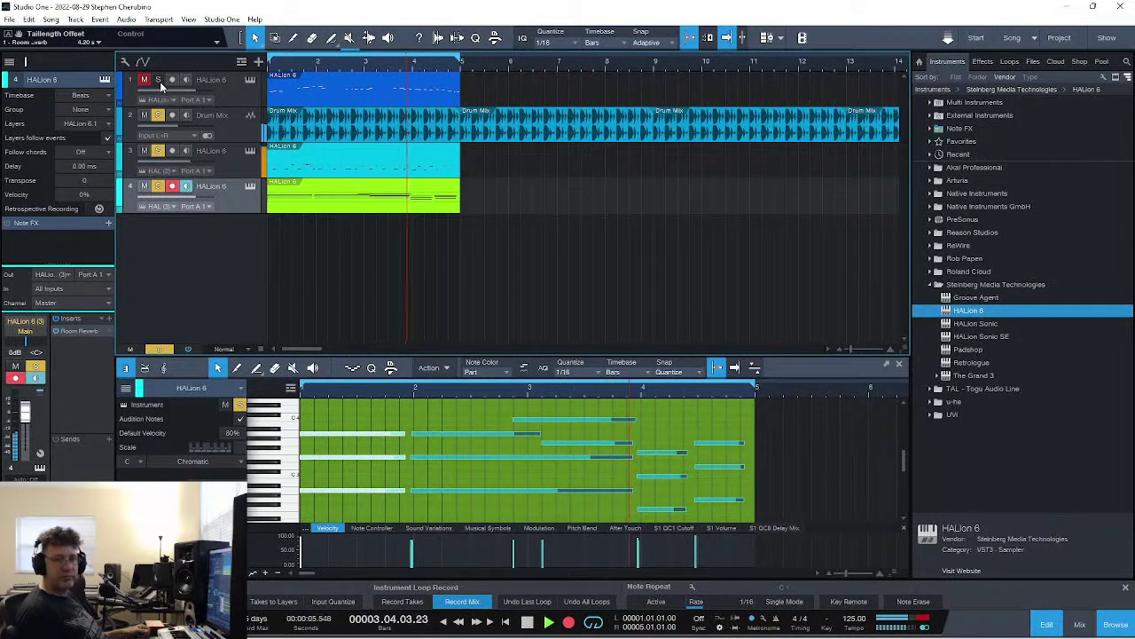
{"action": "left_click", "coordinate": [159, 80]}
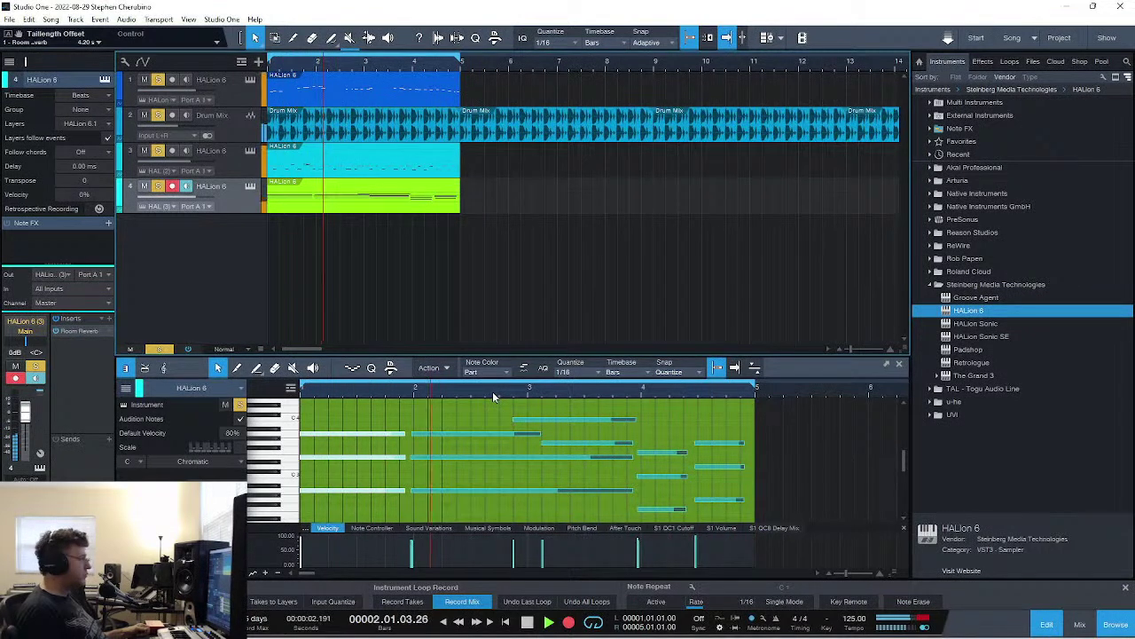
- Search the insert effects for "eq", add Pro EQ to the pad channel and place it before Room Reverb
{"action": "right_click", "coordinate": [98, 373]}
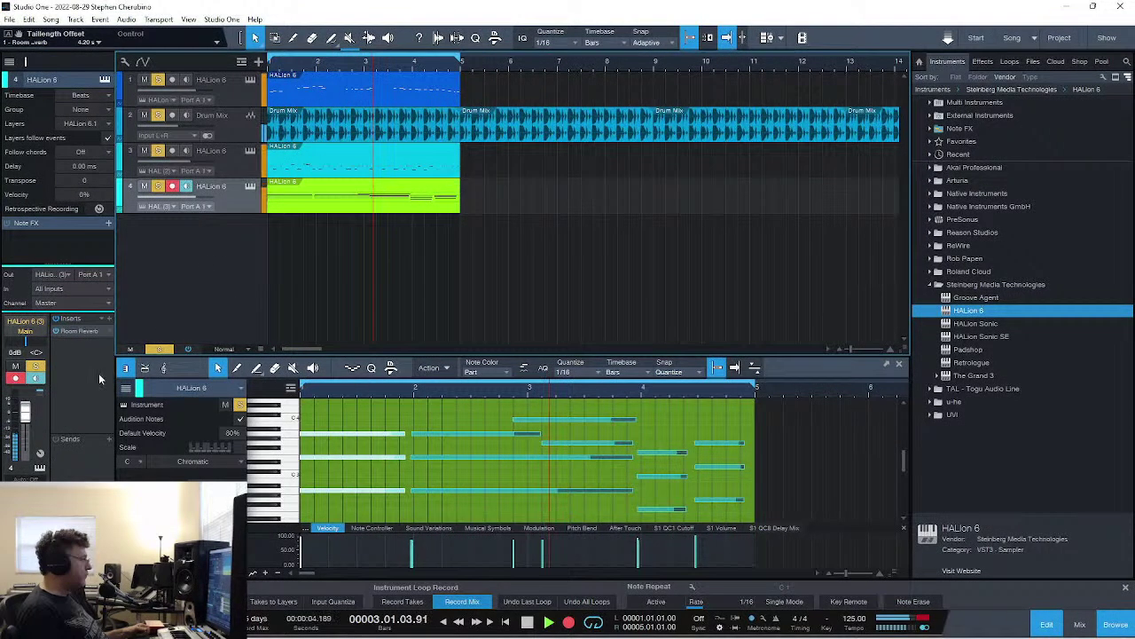
{"action": "left_click", "coordinate": [142, 391]}
{"action": "type", "text": "pro eq"}
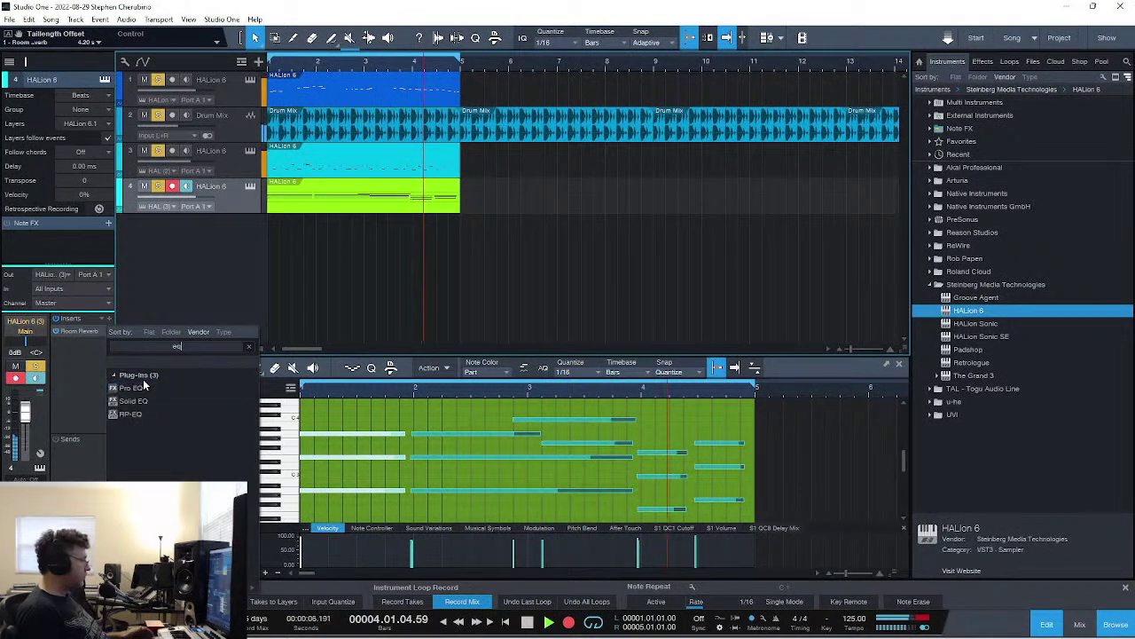
{"action": "key", "text": "Return"}
{"action": "left_click_drag", "start_coordinate": [78, 343], "coordinate": [78, 327]}
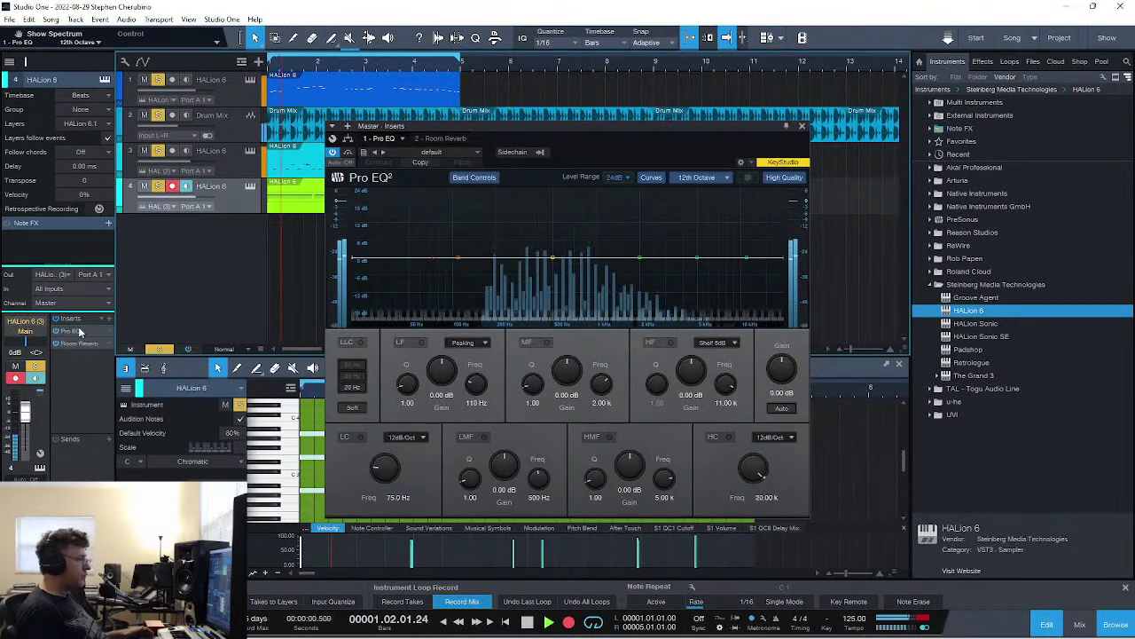
- In Pro EQ, boost the low-mid band 0.99 dB at 808 Hz, set the high cut to 14.16 kHz and close the effect window
{"action": "left_click_drag", "start_coordinate": [784, 308], "coordinate": [661, 312]}
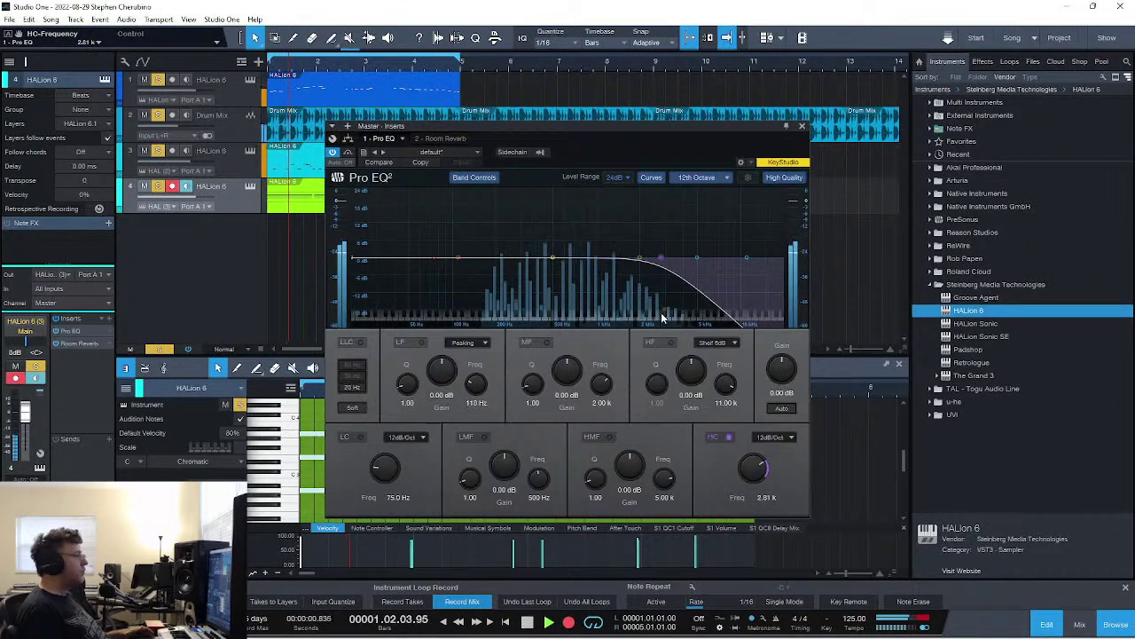
{"action": "left_click_drag", "start_coordinate": [553, 258], "coordinate": [584, 259]}
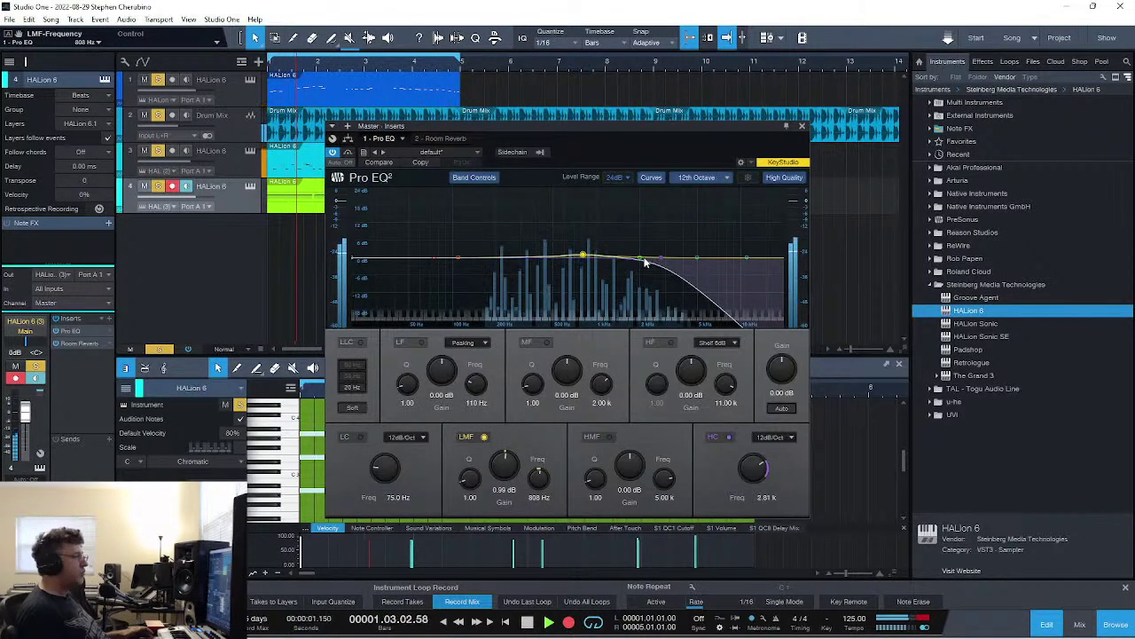
{"action": "left_click_drag", "start_coordinate": [753, 468], "coordinate": [756, 435]}
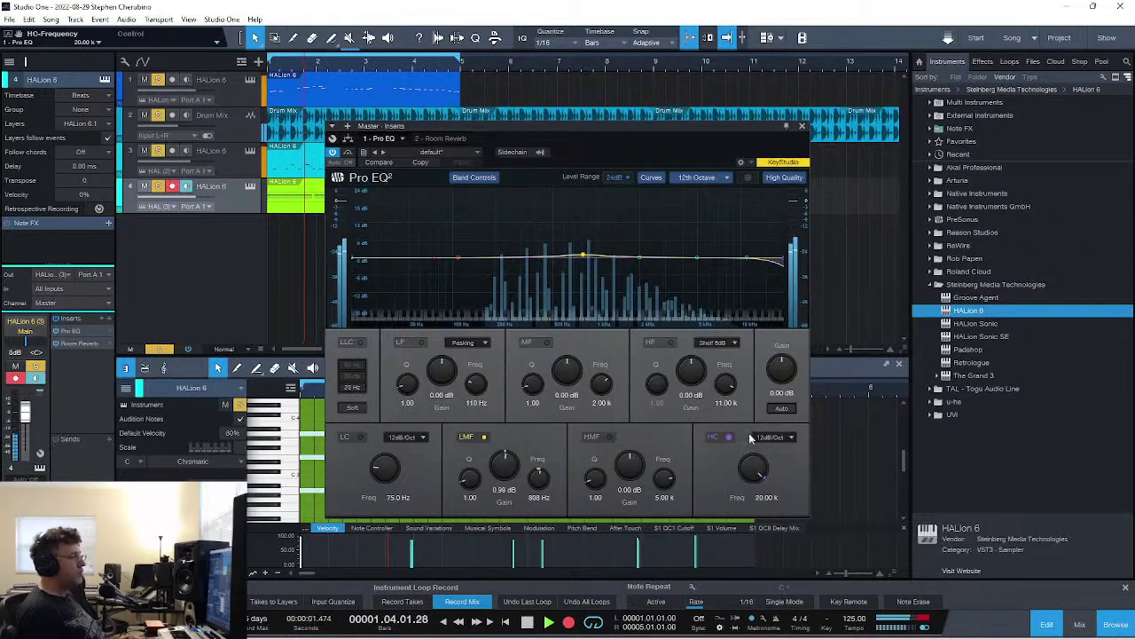
{"action": "left_click_drag", "start_coordinate": [782, 260], "coordinate": [768, 266]}
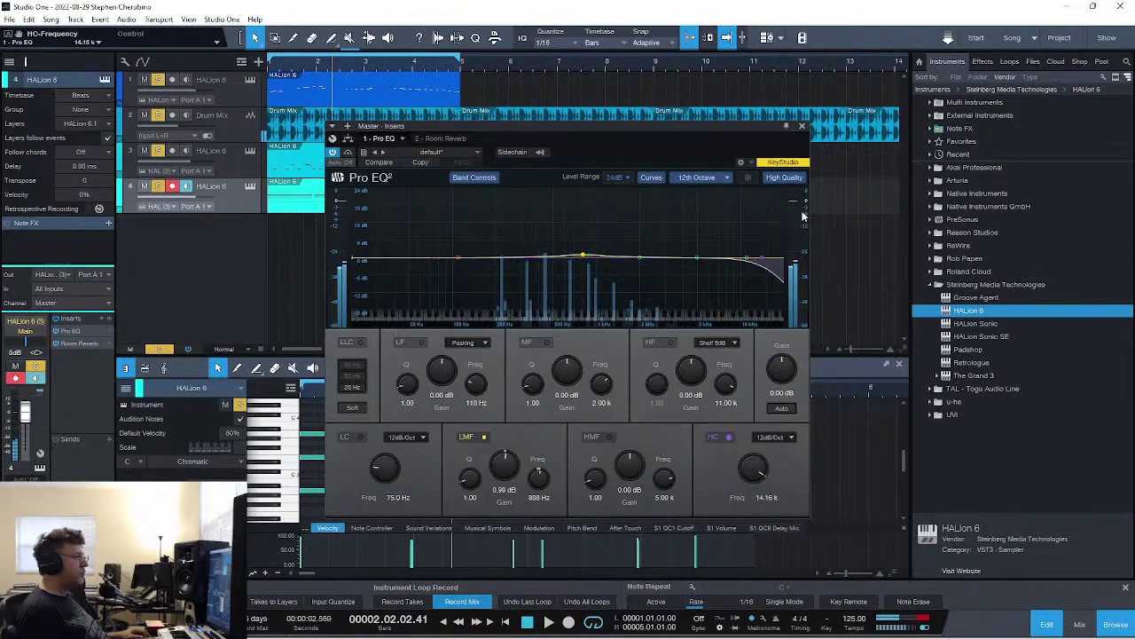
{"action": "left_click", "coordinate": [802, 126]}
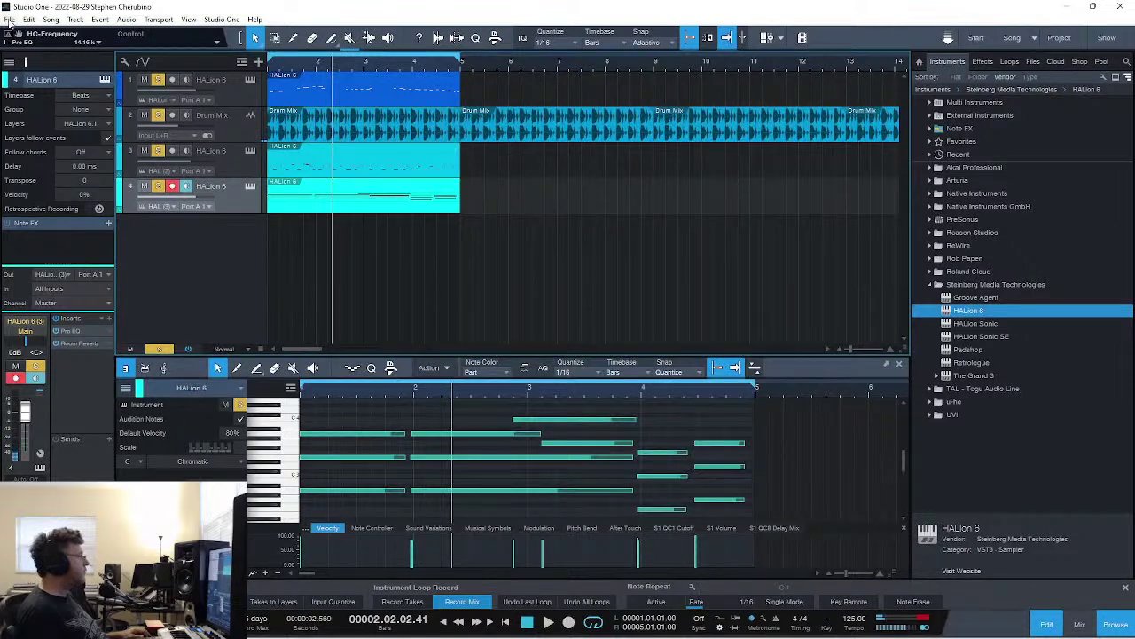
- Save the song and close it
{"action": "left_click", "coordinate": [9, 19]}
{"action": "left_click", "coordinate": [39, 161]}
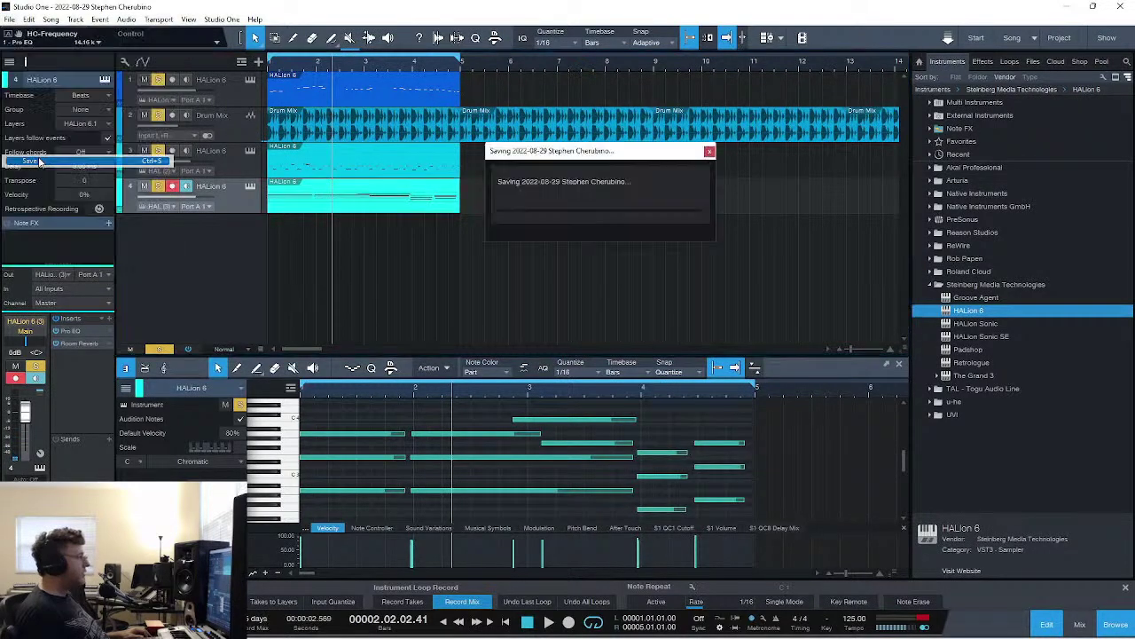
{"action": "left_click", "coordinate": [10, 19]}
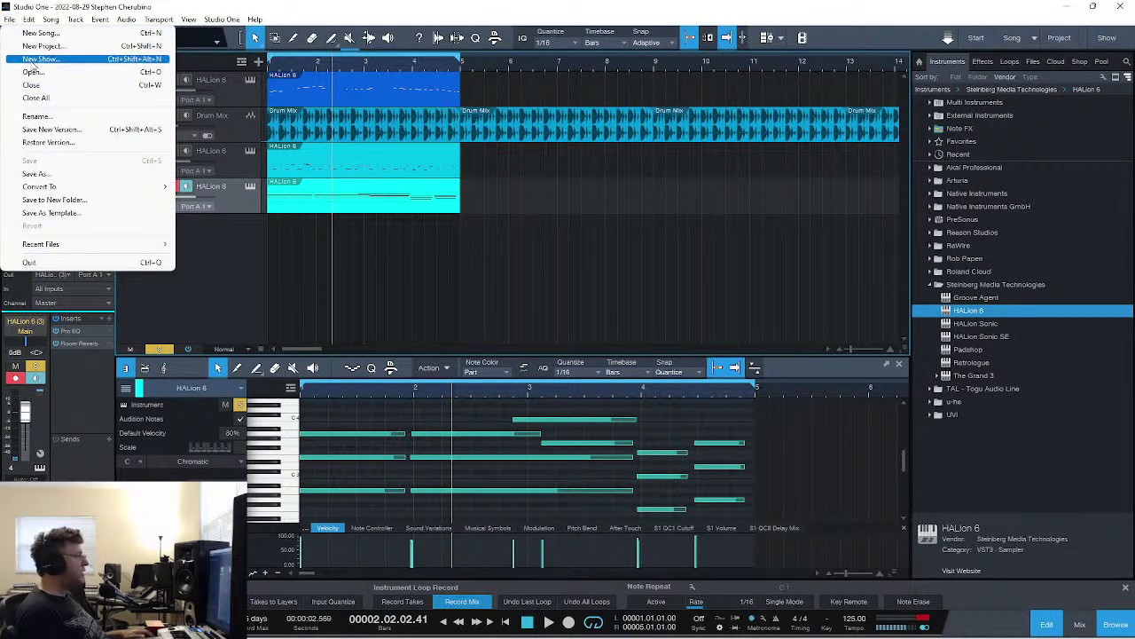
{"action": "left_click", "coordinate": [31, 85]}
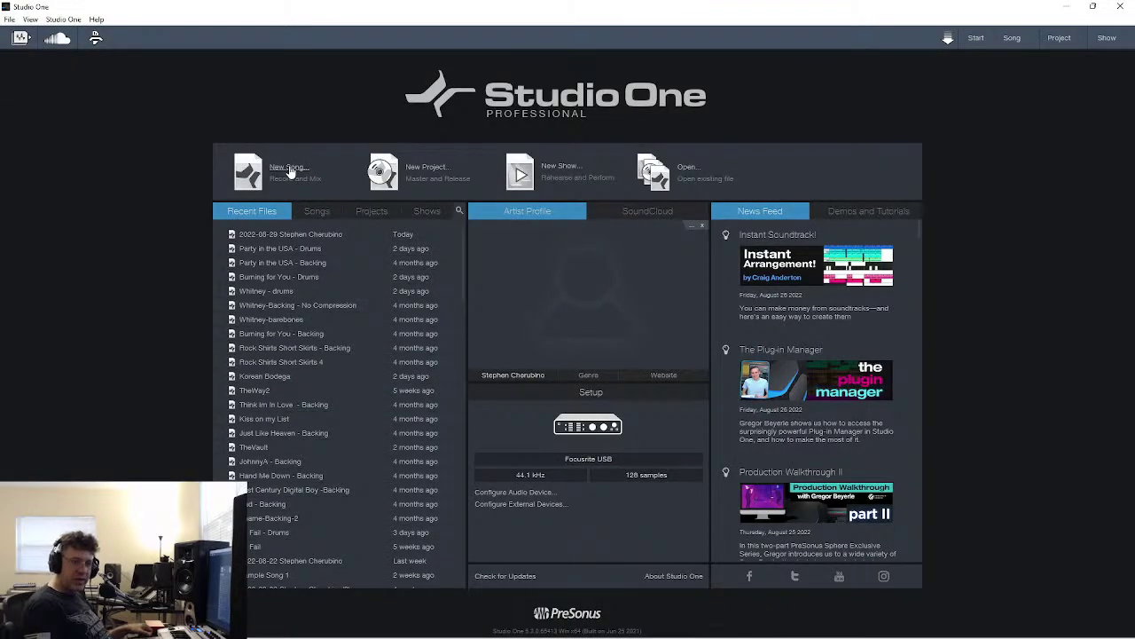
- Create a new empty song with the default settings and add a HALion 6 instrument track
{"action": "left_click", "coordinate": [290, 169]}
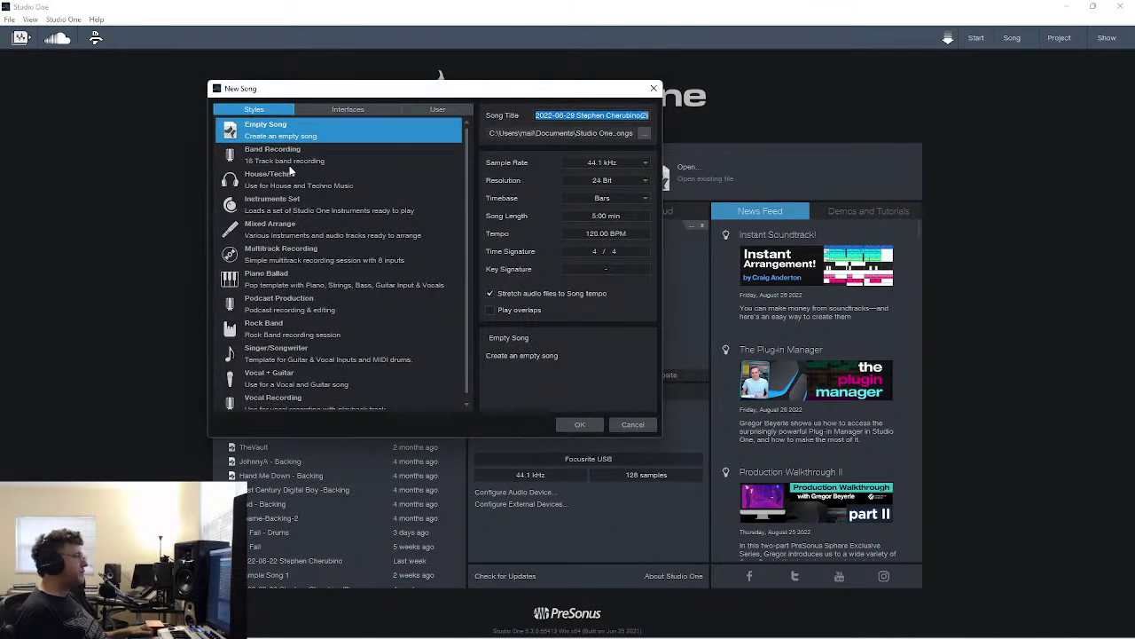
{"action": "left_click", "coordinate": [575, 424]}
{"action": "left_click_drag", "start_coordinate": [951, 309], "coordinate": [652, 245]}
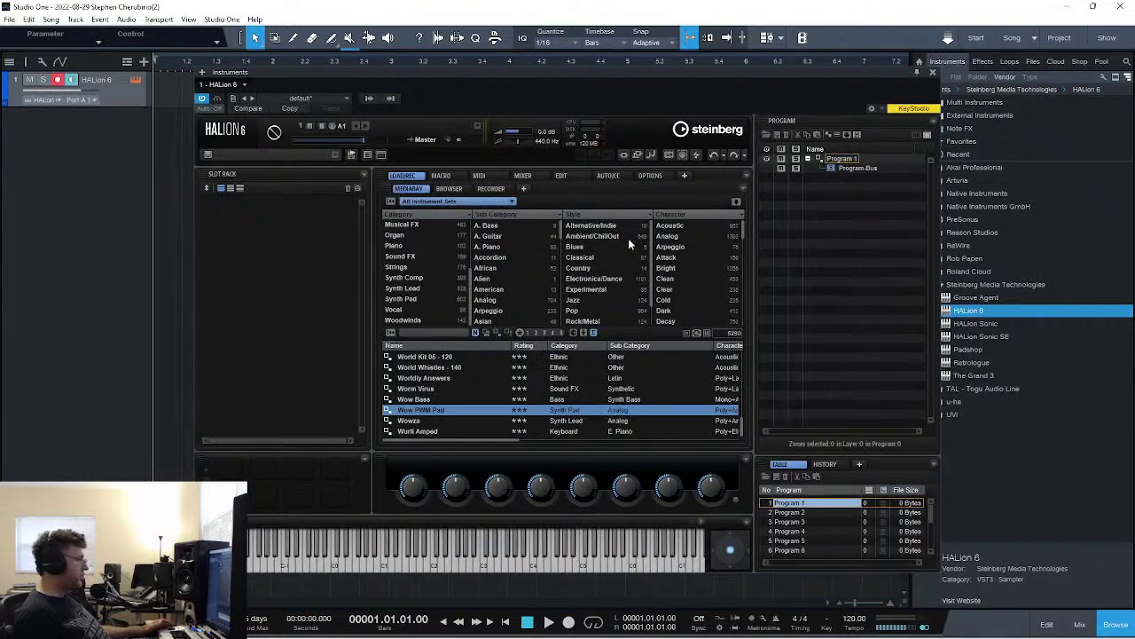
- Filter the HALion 6 presets to Guitar/Plucked, E. Guitar, load Strat n Pad and set its delay mix to 0%
{"action": "scroll", "coordinate": [423, 279], "scroll_direction": "up", "scroll_amount": 3}
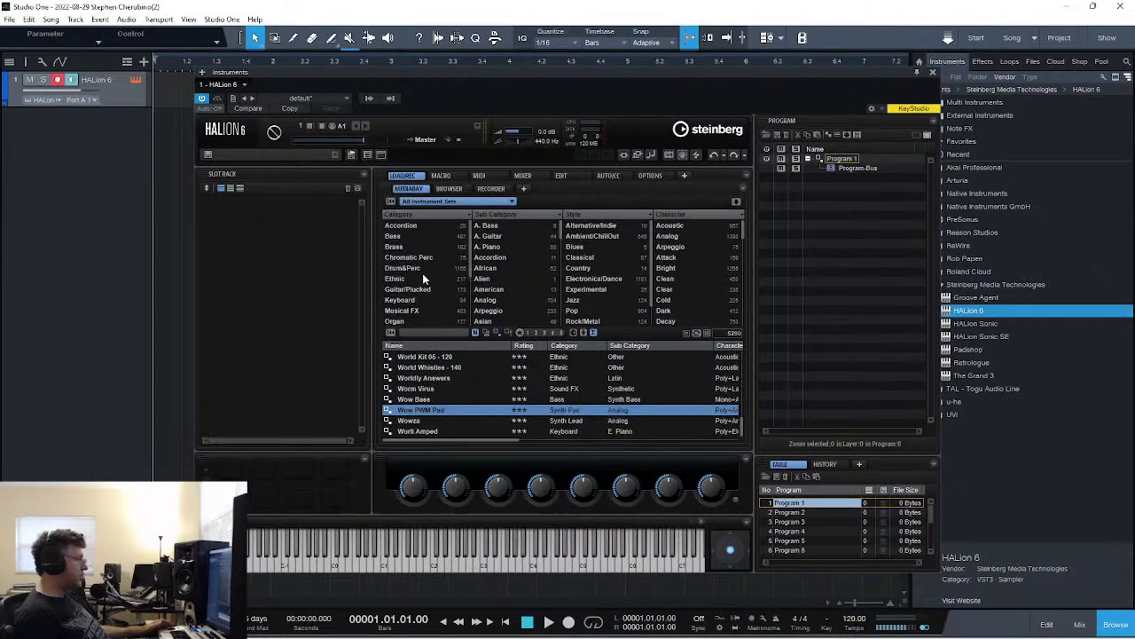
{"action": "left_click", "coordinate": [412, 290]}
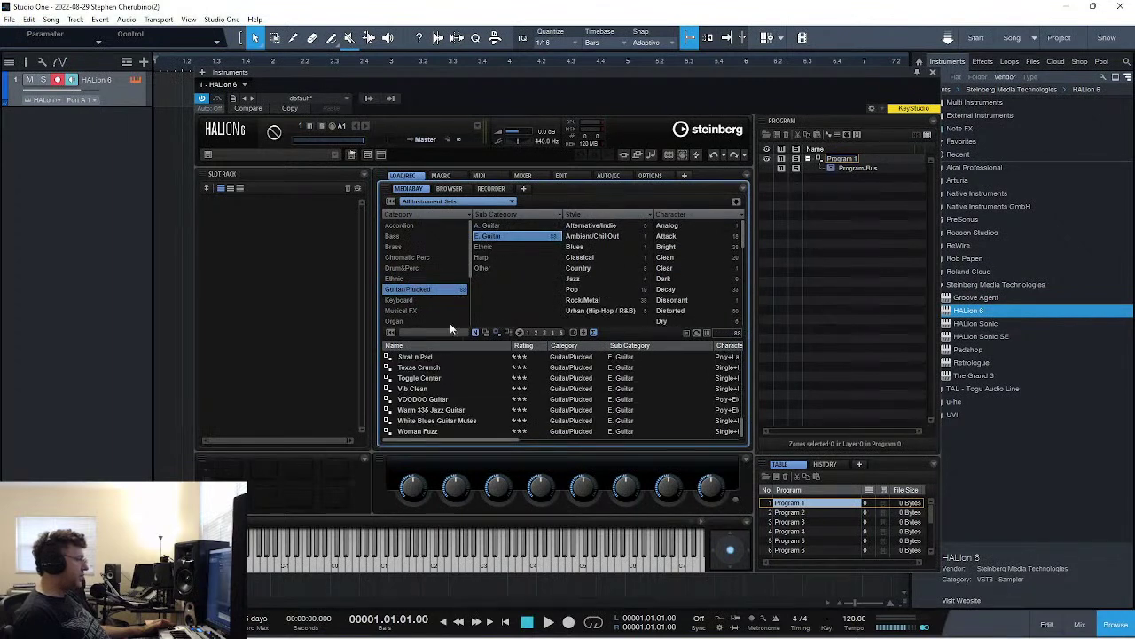
{"action": "double_click", "coordinate": [425, 358]}
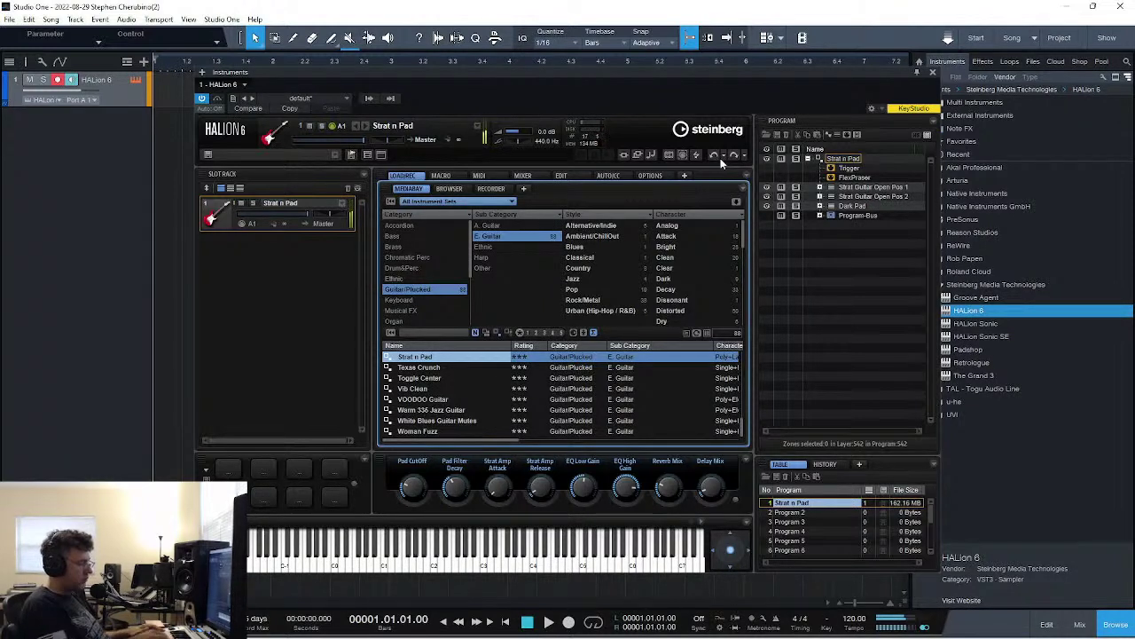
{"action": "left_click", "coordinate": [679, 486]}
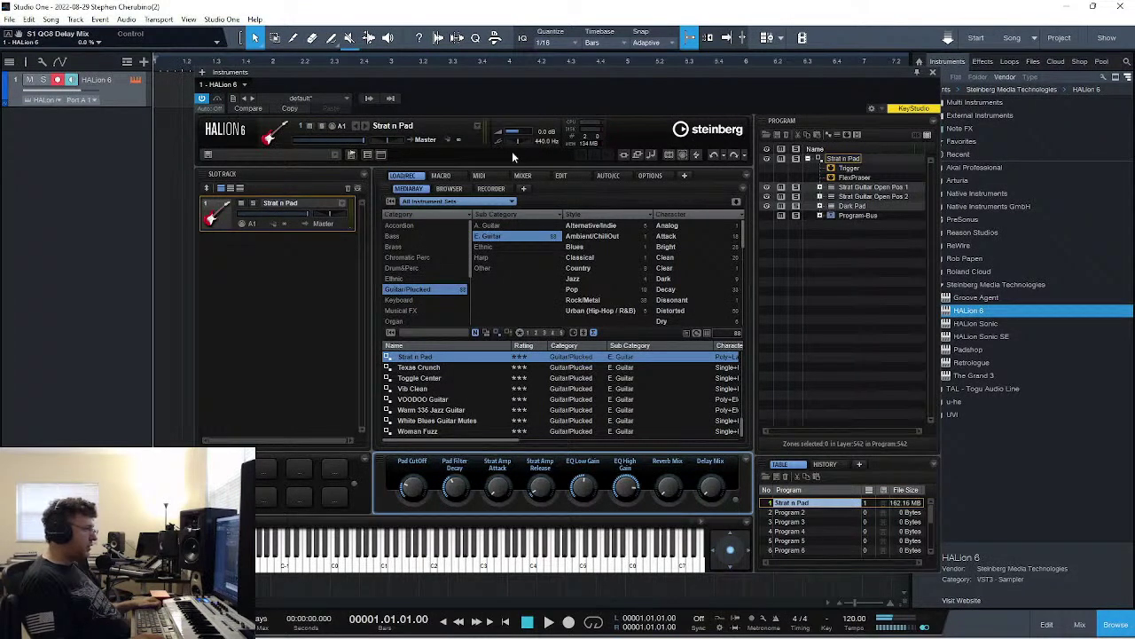
- Try the Texas Crunch and Toggle Center presets, setting Toggle Center's vibrato amount to 33.5% and reverb time to 75%
{"action": "double_click", "coordinate": [428, 367]}
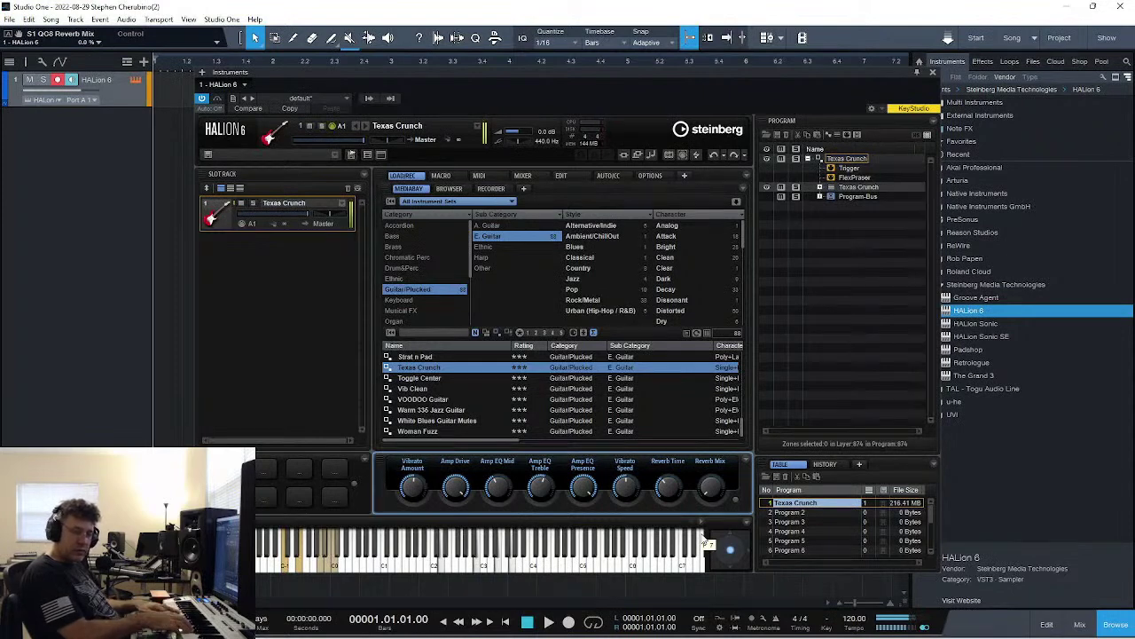
{"action": "double_click", "coordinate": [420, 378]}
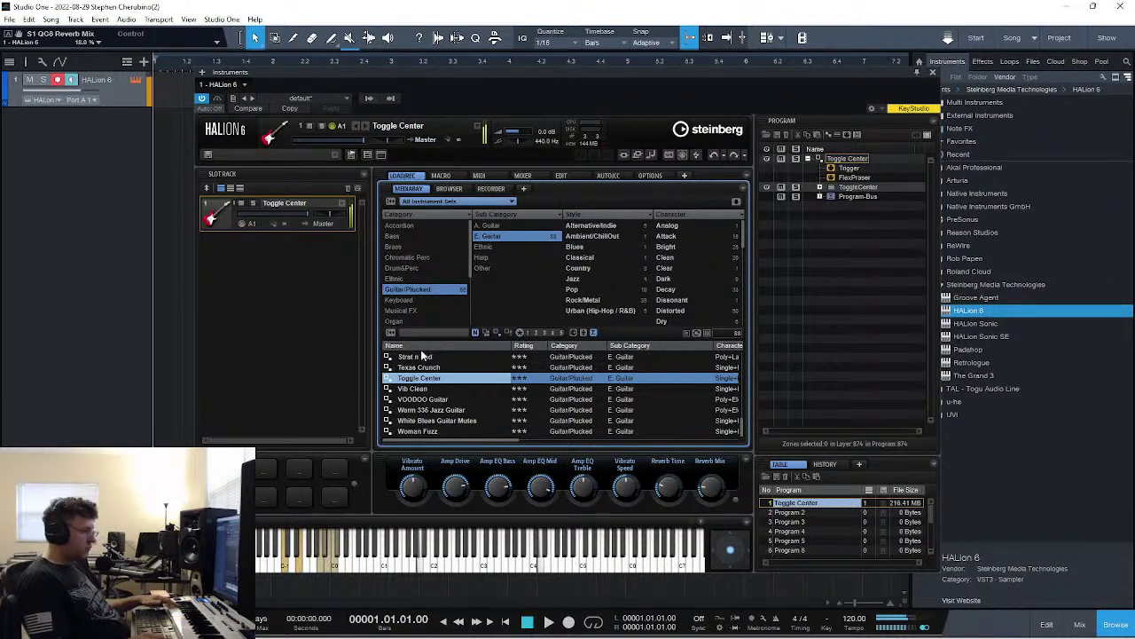
{"action": "left_click", "coordinate": [703, 456]}
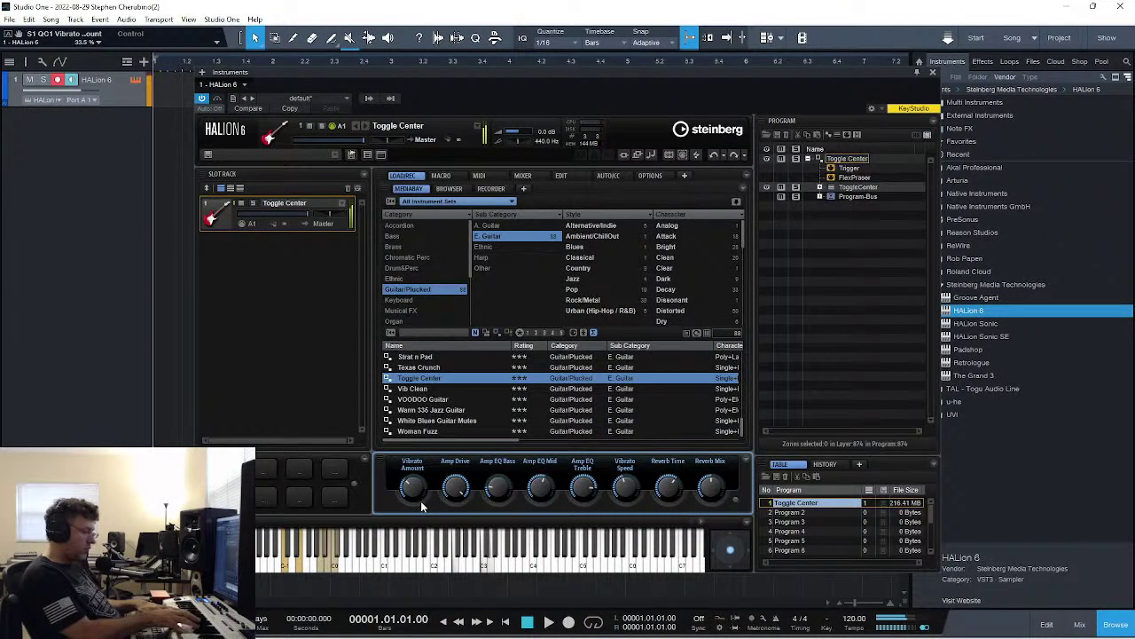
{"action": "left_click", "coordinate": [708, 489]}
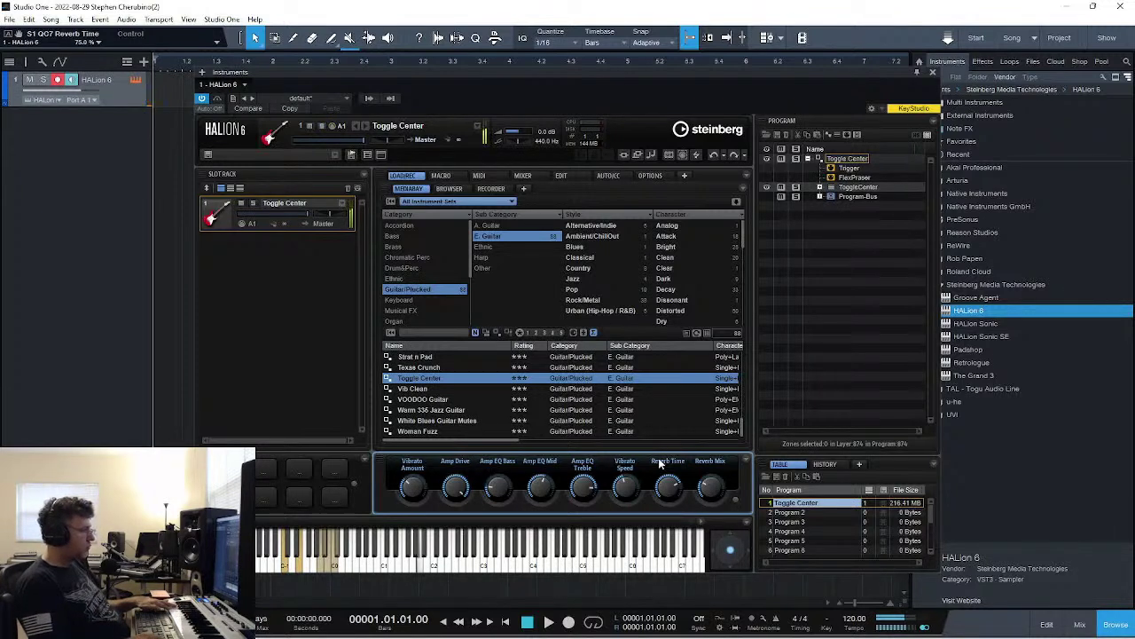
- Try the VOODOO Guitar preset with reduced amplifier edge and phaser settings, and inspect its edit, mixer, MIDI and macro pages
{"action": "double_click", "coordinate": [414, 400]}
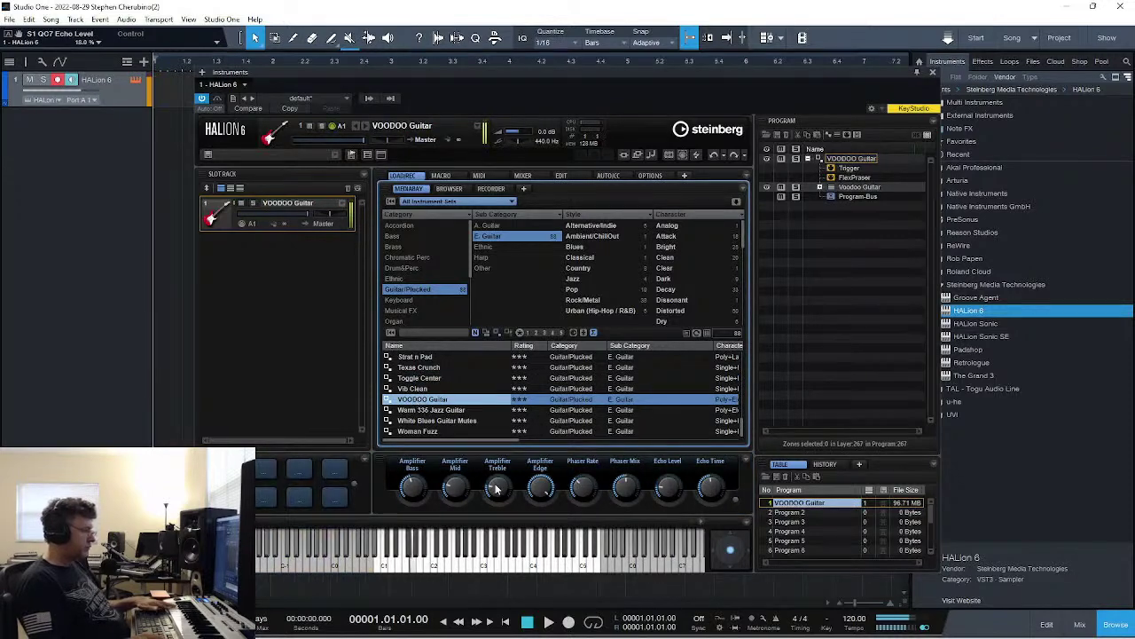
{"action": "left_click", "coordinate": [539, 516]}
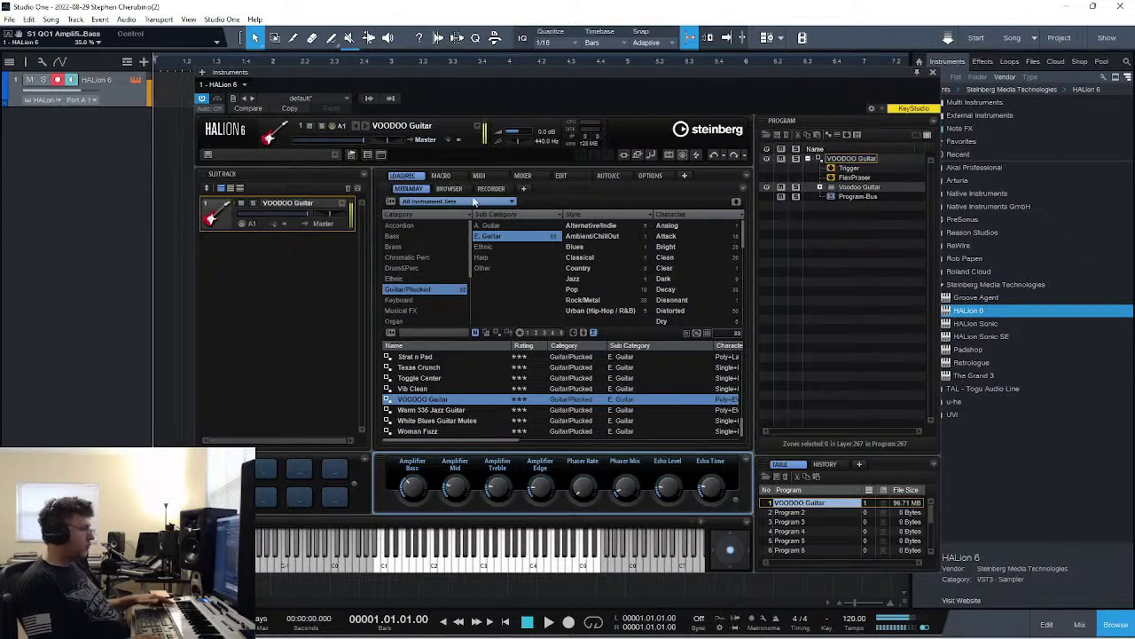
{"action": "left_click", "coordinate": [562, 179]}
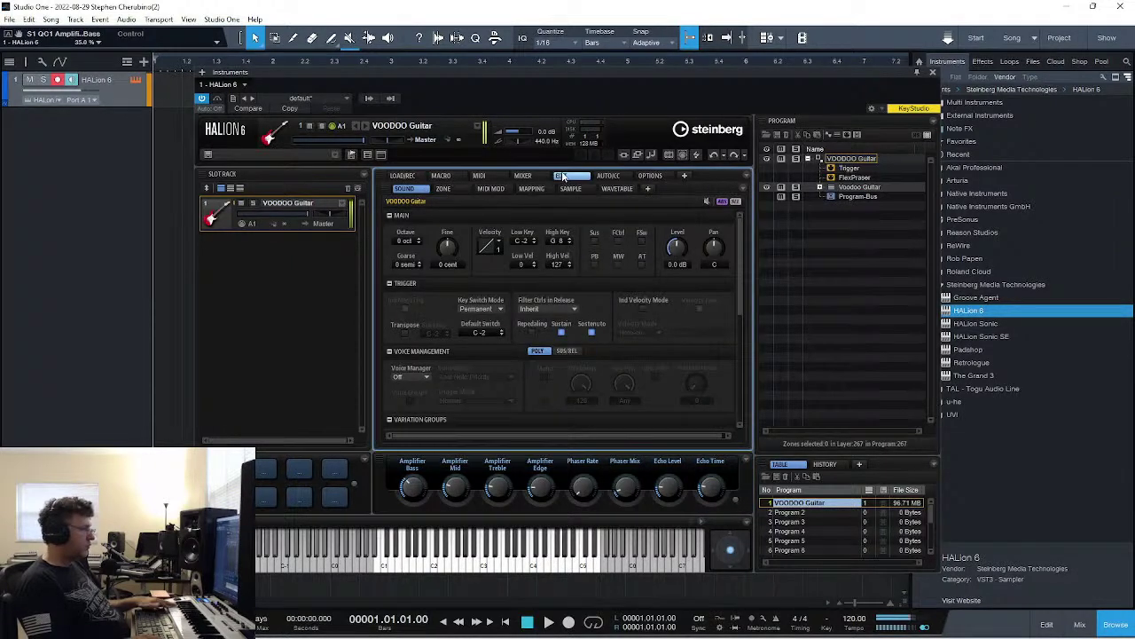
{"action": "left_click", "coordinate": [540, 176]}
{"action": "left_click", "coordinate": [479, 176]}
{"action": "left_click", "coordinate": [441, 175]}
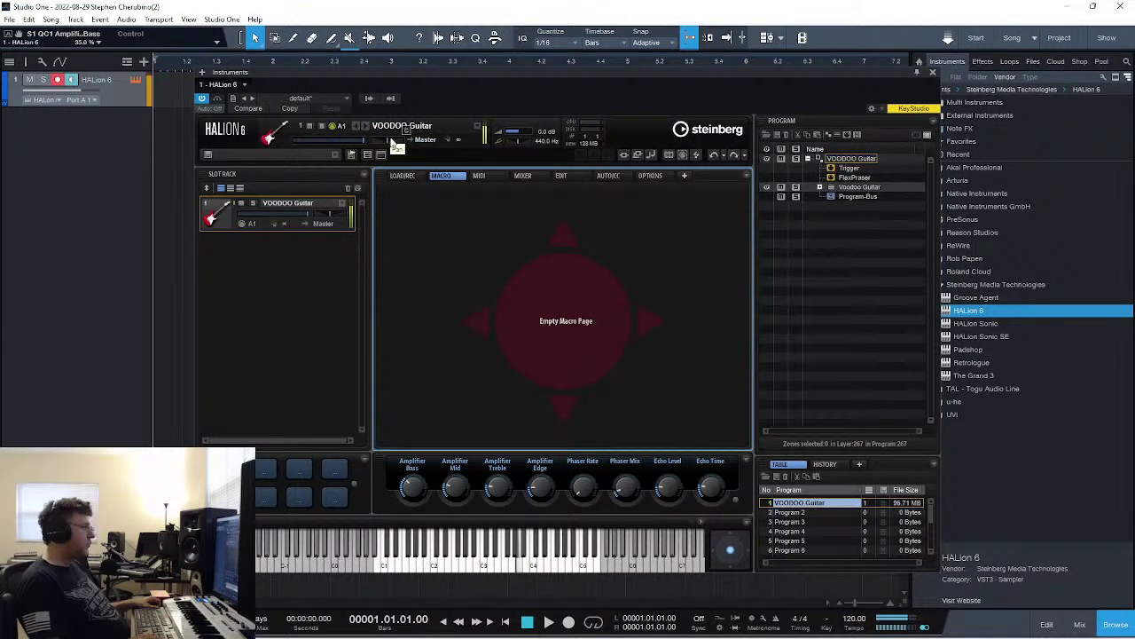
{"action": "left_click", "coordinate": [406, 175]}
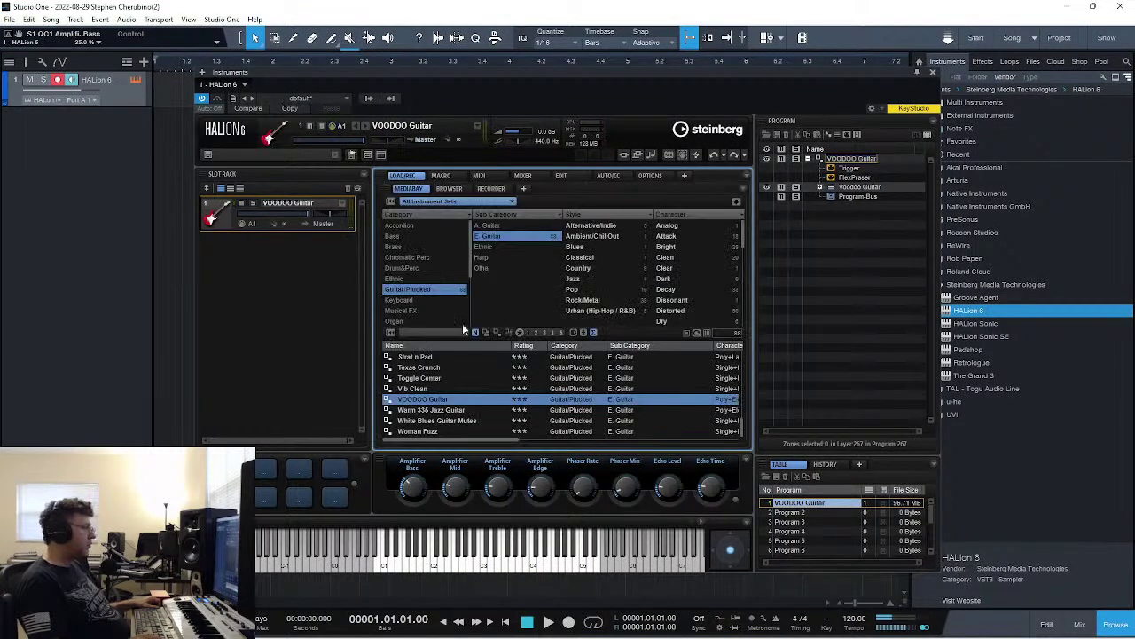
- Load the Warm 335 Jazz Guitar preset and insert a Room Reverb on the HALion 6 channel
{"action": "double_click", "coordinate": [432, 410]}
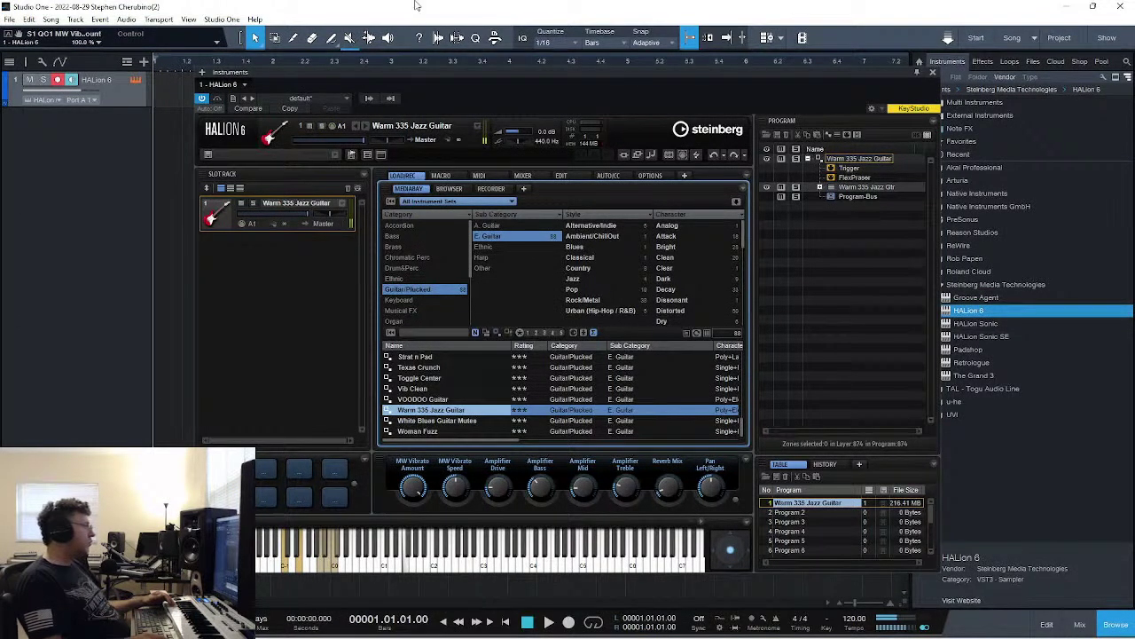
{"action": "left_click", "coordinate": [26, 61]}
{"action": "left_click", "coordinate": [107, 344]}
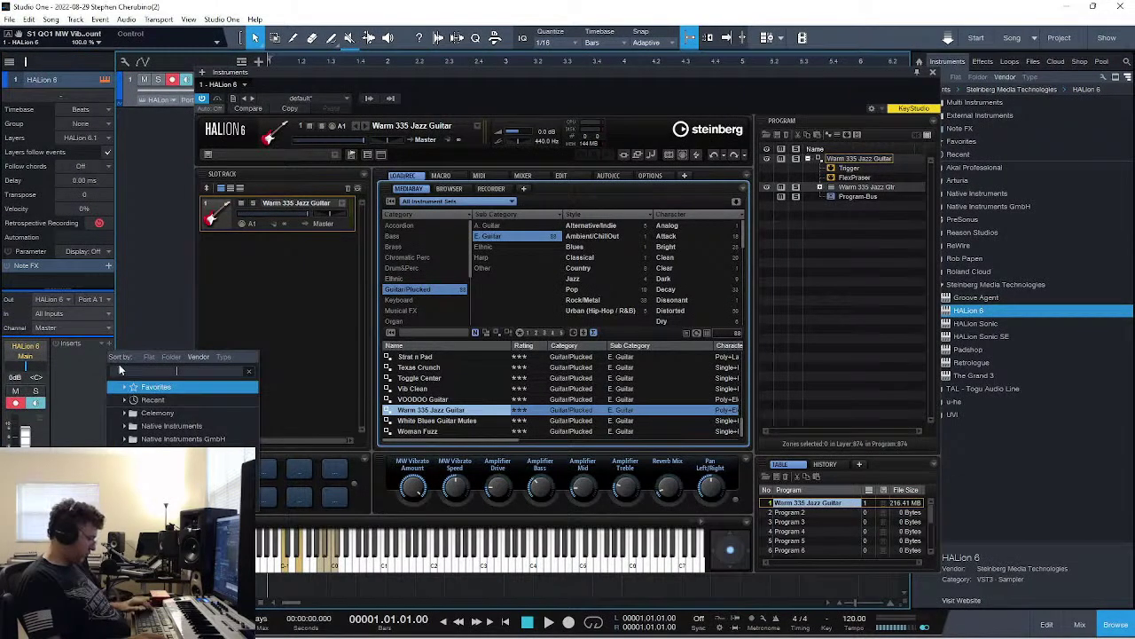
{"action": "type", "text": "r3everb"}
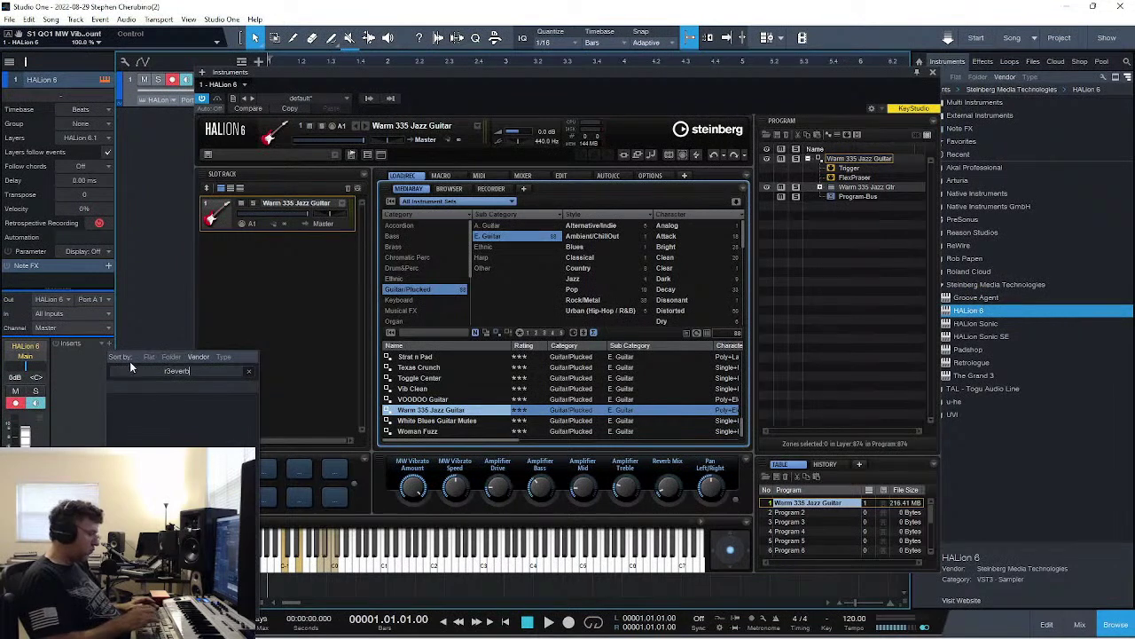
{"action": "key", "text": "BackSpace"}
{"action": "key", "text": "BackSpace"}
{"action": "key", "text": "BackSpace"}
{"action": "key", "text": "BackSpace"}
{"action": "key", "text": "BackSpace"}
{"action": "key", "text": "BackSpace"}
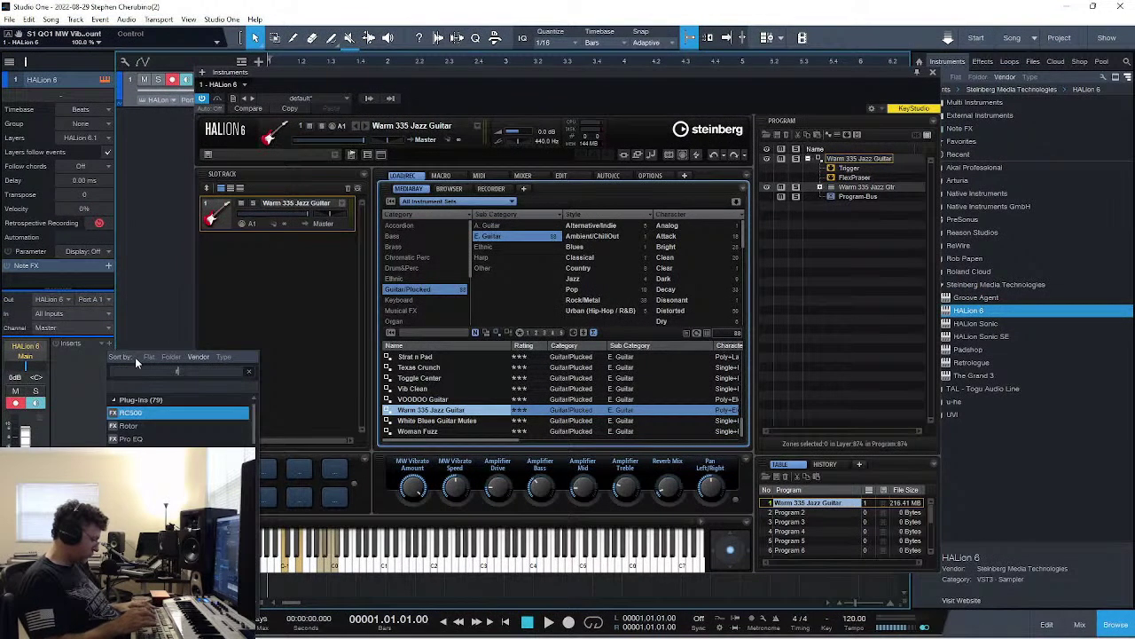
{"action": "type", "text": "everb"}
{"action": "key", "text": "Return"}
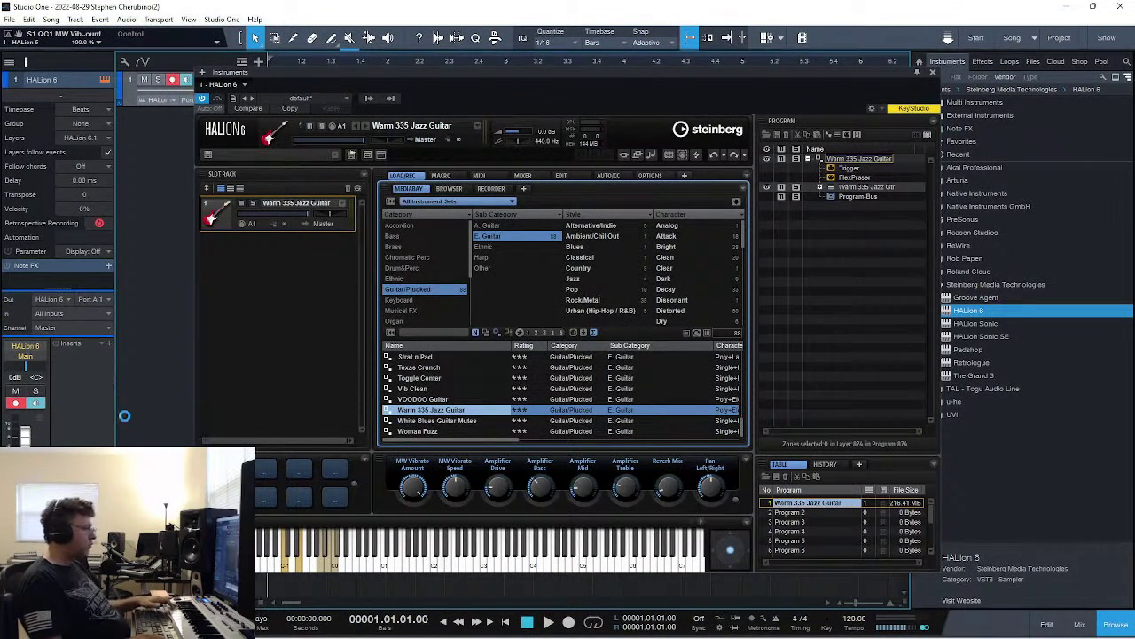
- Set the Room Reverb's length to 4.20 s, room size to 5.73 m and global mix to 28%
{"action": "left_click_drag", "start_coordinate": [456, 253], "coordinate": [456, 233]}
{"action": "left_click_drag", "start_coordinate": [636, 260], "coordinate": [641, 246]}
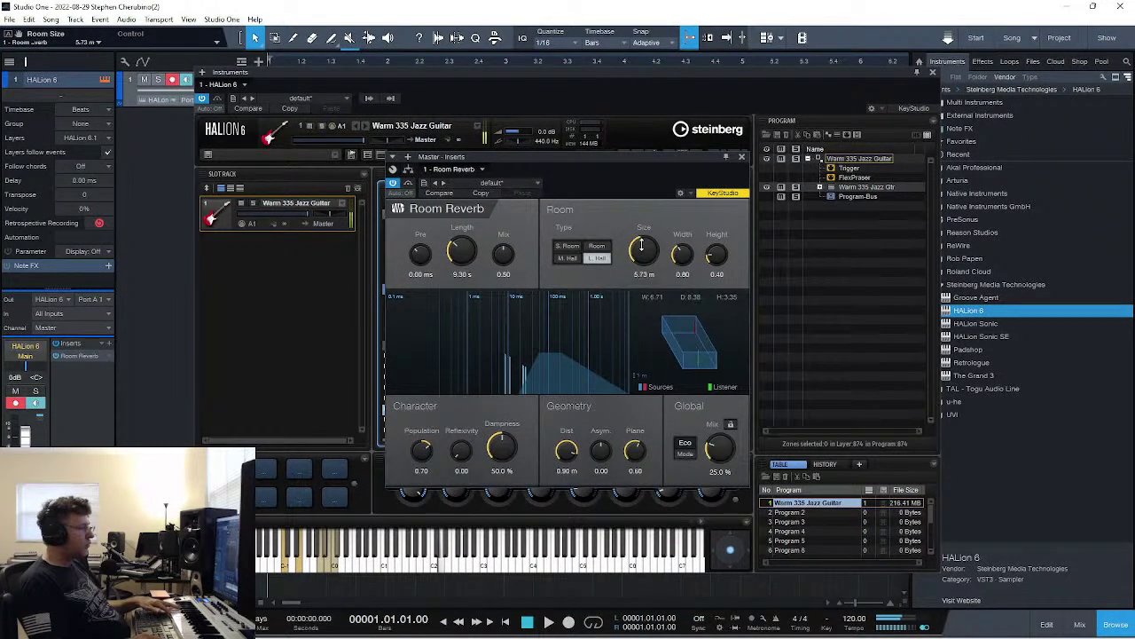
{"action": "left_click_drag", "start_coordinate": [723, 441], "coordinate": [714, 429]}
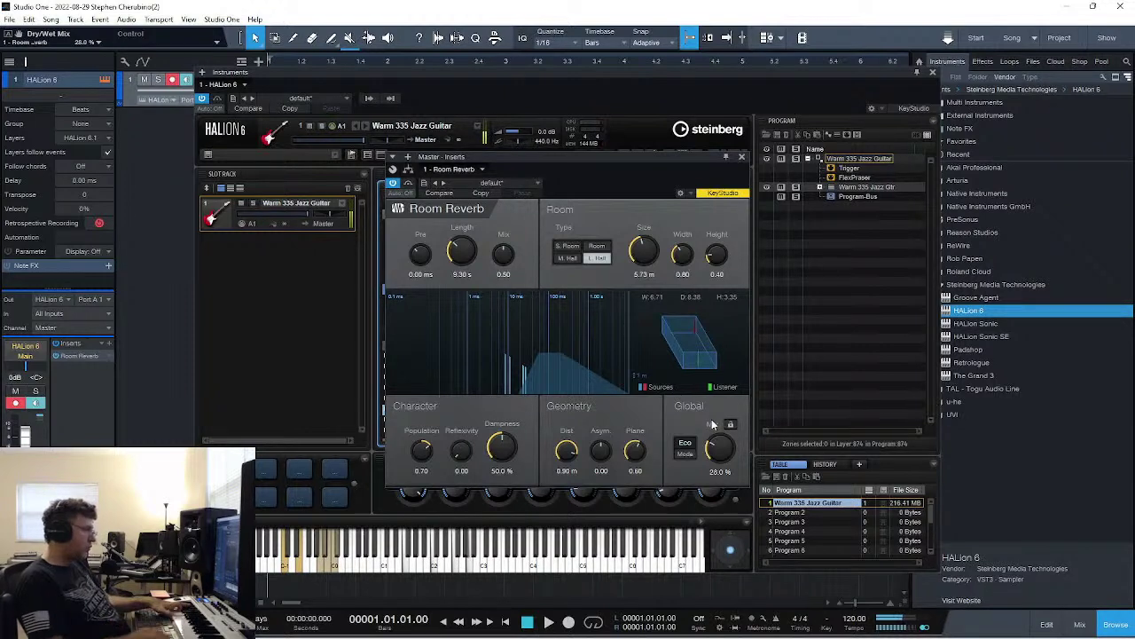
{"action": "scroll", "coordinate": [464, 253], "scroll_direction": "down", "scroll_amount": 10}
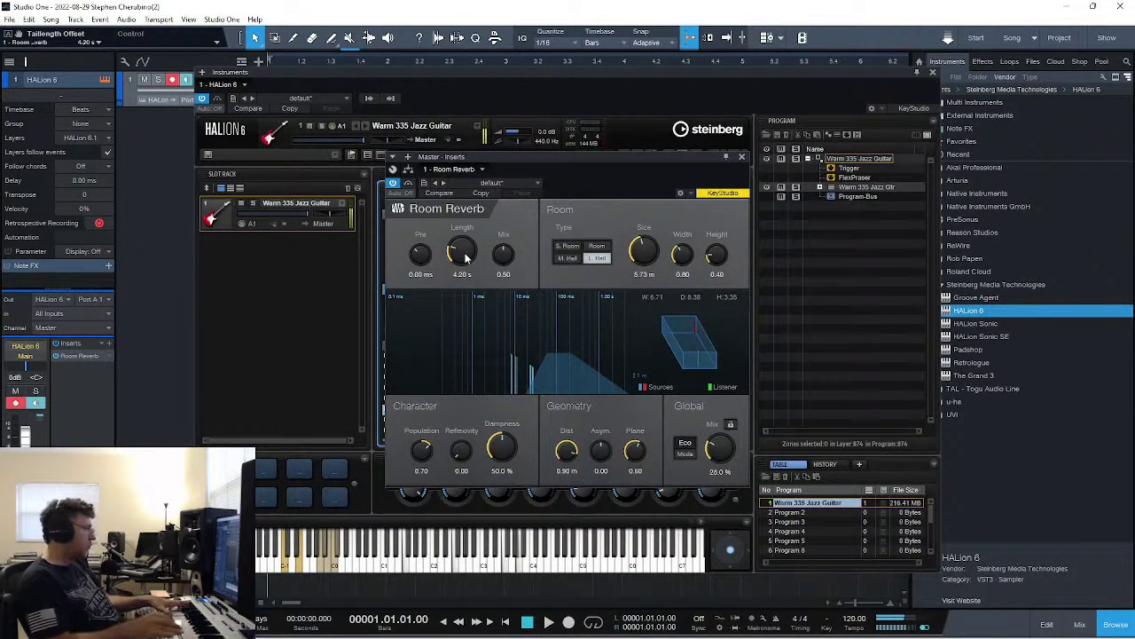
- Insert a Pro EQ after the reverb with its gain at 7.92 dB, and close the HALion 6 window
{"action": "left_click", "coordinate": [109, 348]}
{"action": "left_click", "coordinate": [125, 408]}
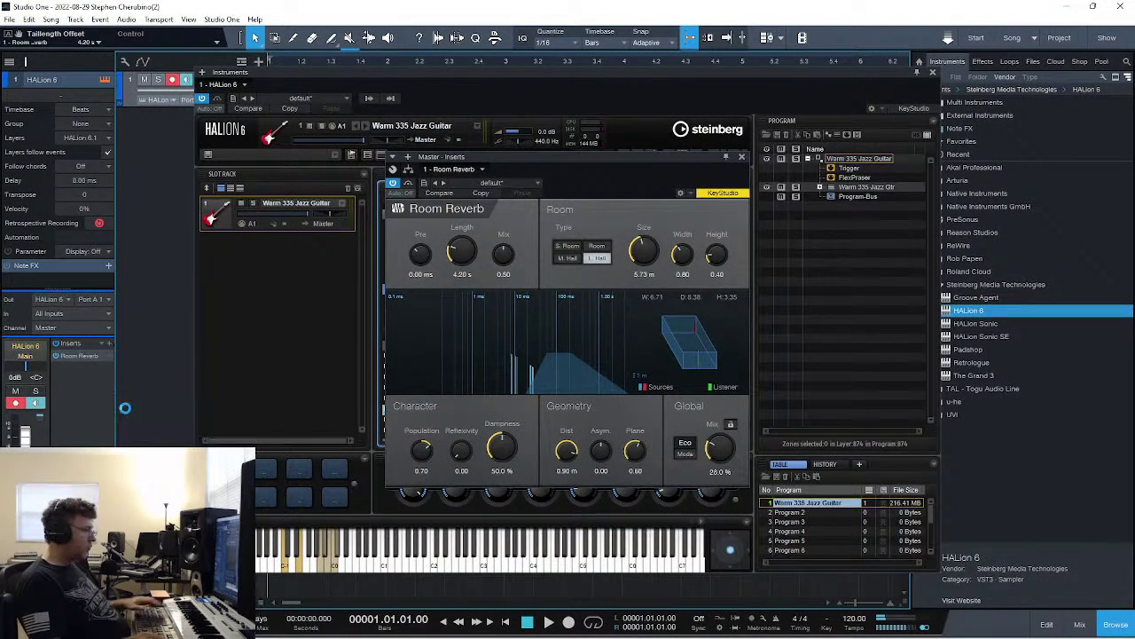
{"action": "left_click_drag", "start_coordinate": [842, 398], "coordinate": [844, 367]}
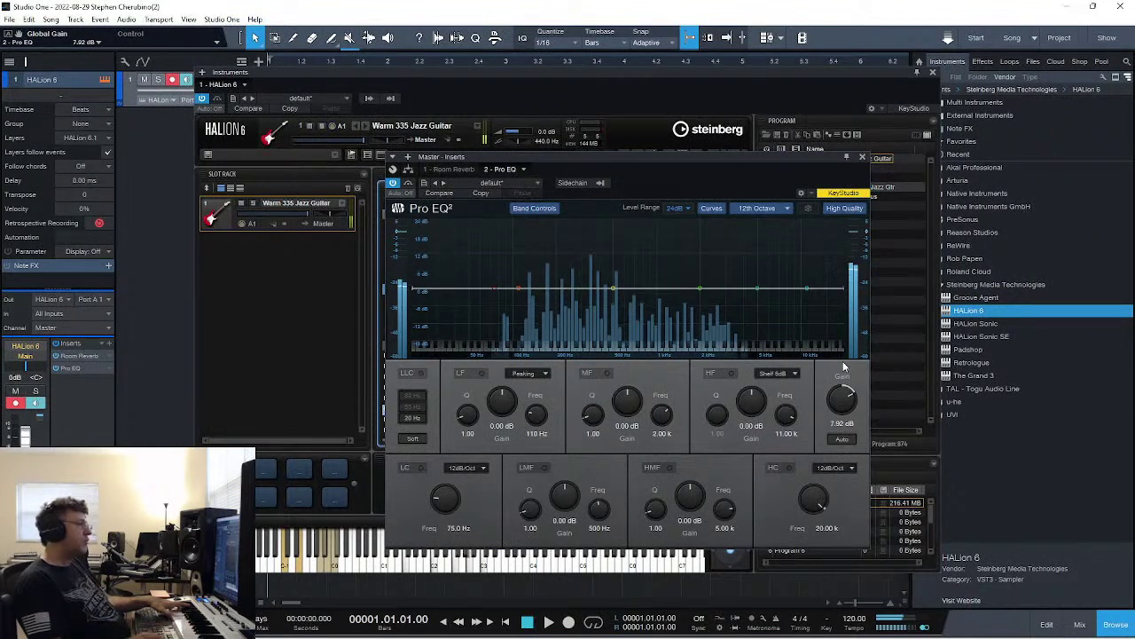
{"action": "left_click", "coordinate": [933, 71]}
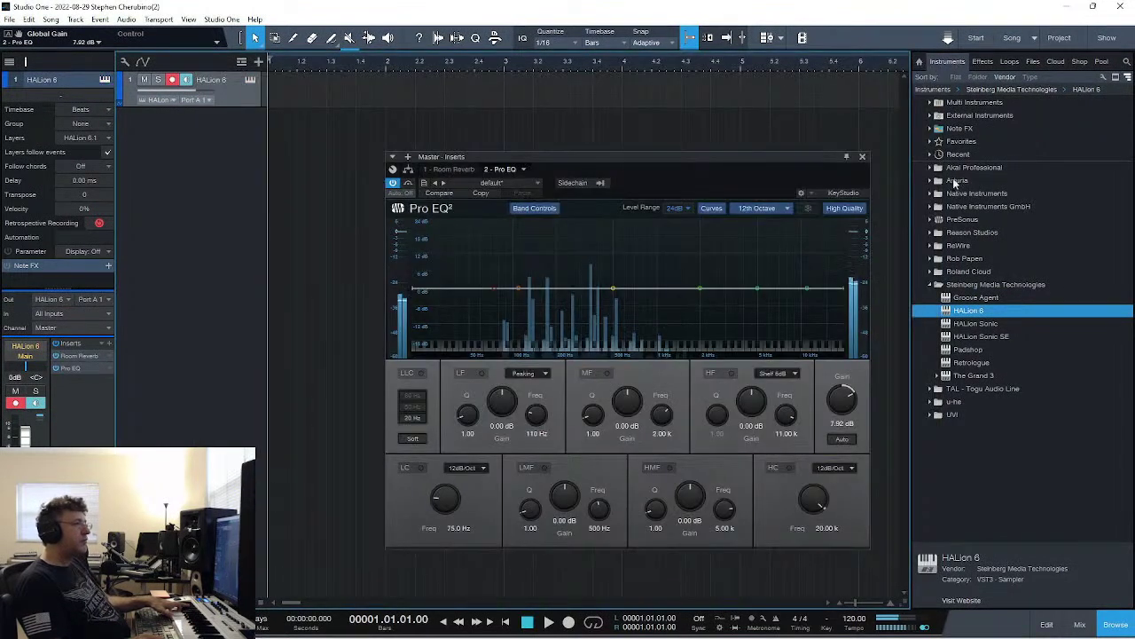
- Browse the Epic Journey Vol 2 and Euphoric Apex sound sets, auditioning loops from Euphoric Apex's 01 128 Dmin and 02 128 Amin kits
{"action": "left_click", "coordinate": [1033, 61]}
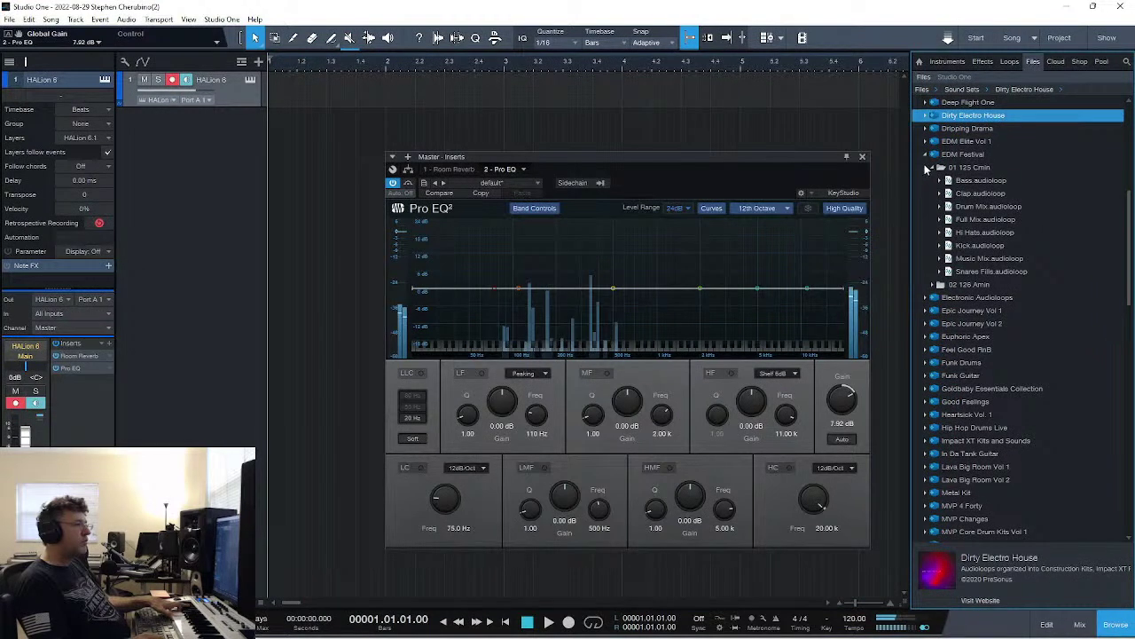
{"action": "left_click", "coordinate": [926, 156]}
{"action": "left_click", "coordinate": [927, 193]}
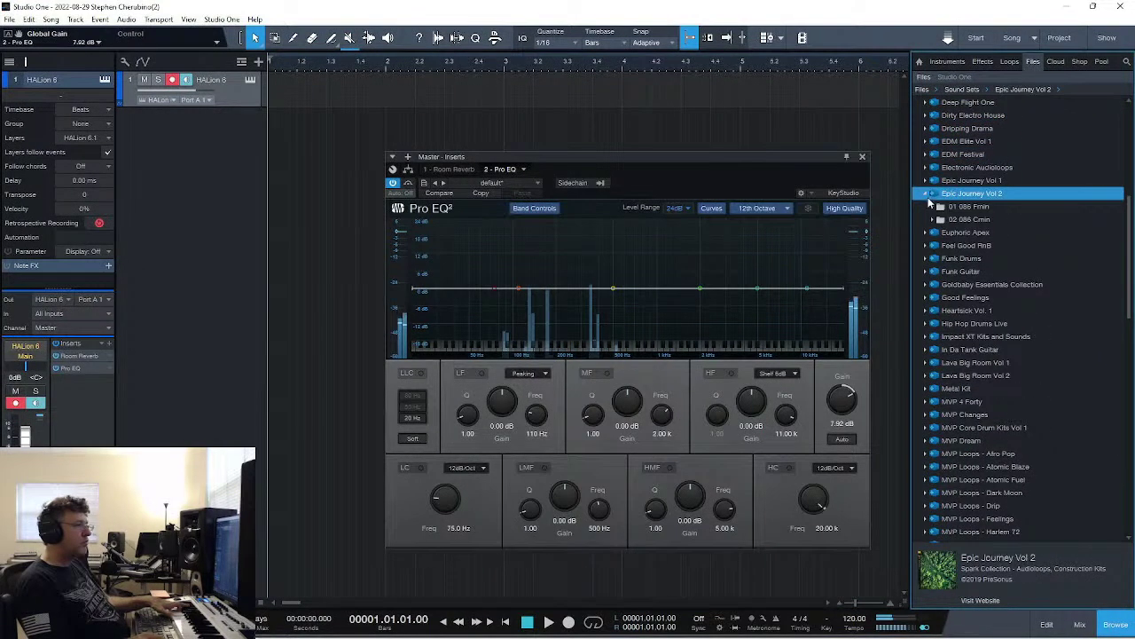
{"action": "left_click", "coordinate": [932, 207]}
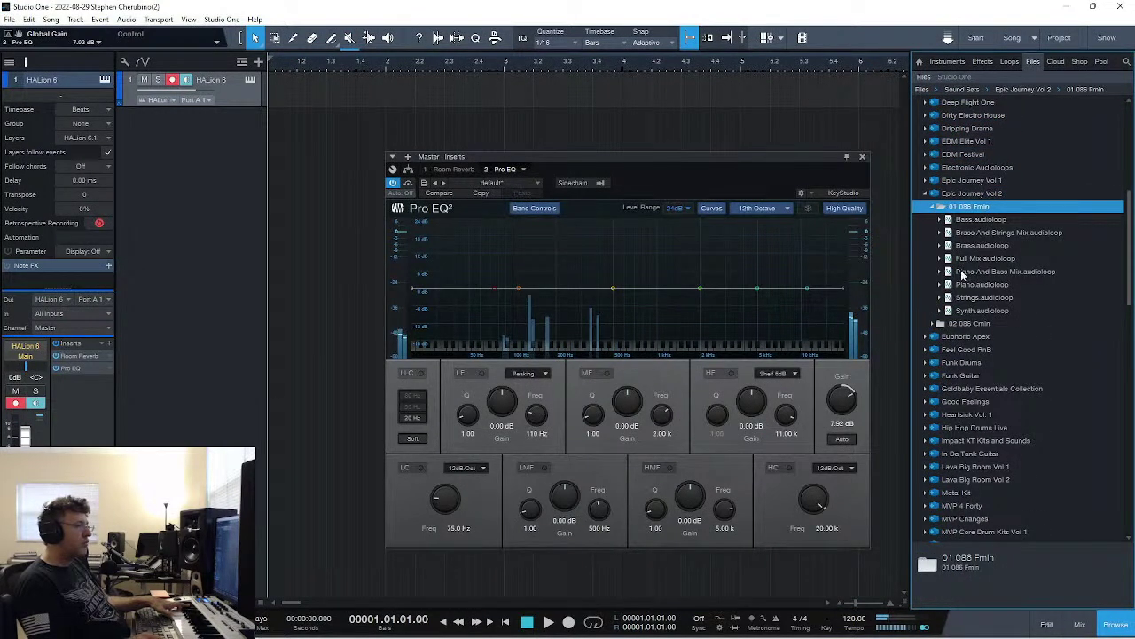
{"action": "left_click", "coordinate": [926, 193]}
{"action": "left_click", "coordinate": [925, 206]}
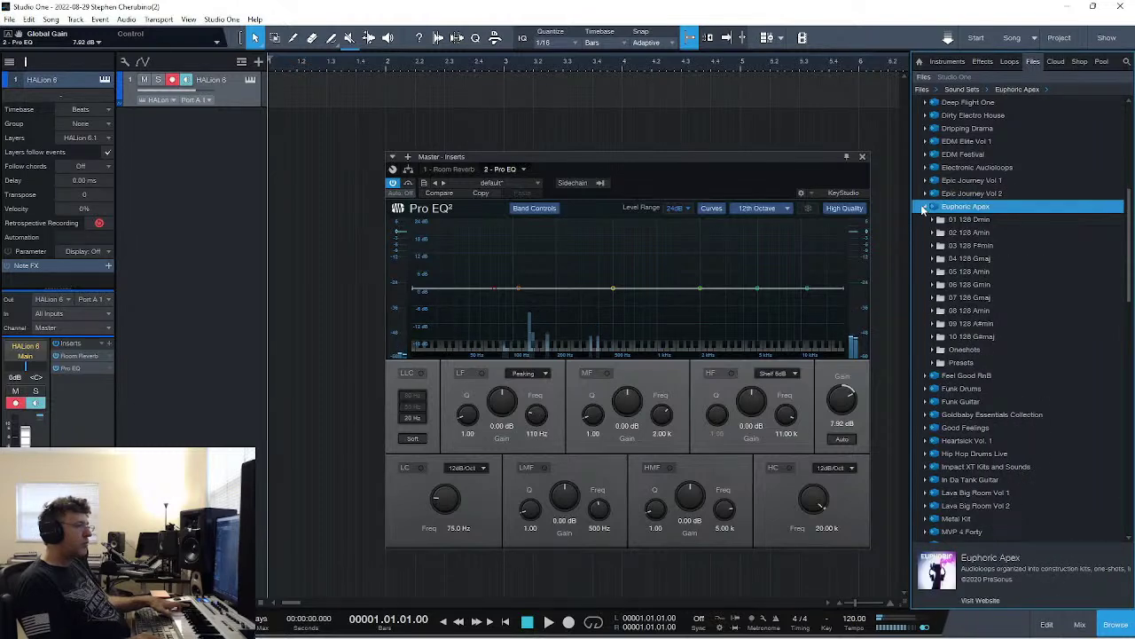
{"action": "left_click", "coordinate": [934, 220]}
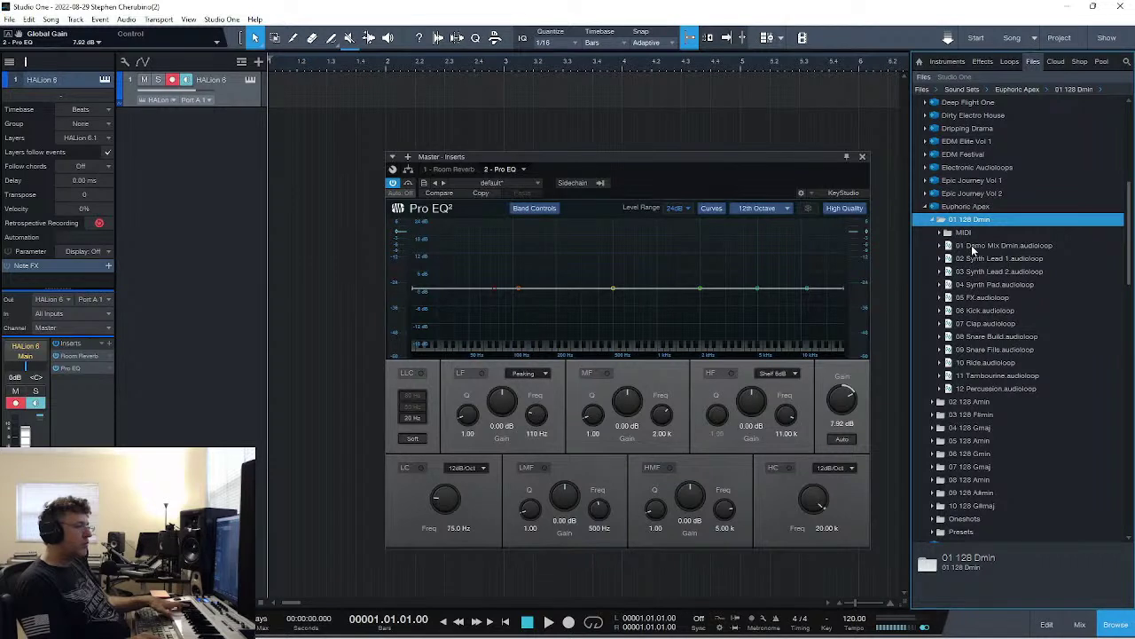
{"action": "left_click", "coordinate": [973, 246]}
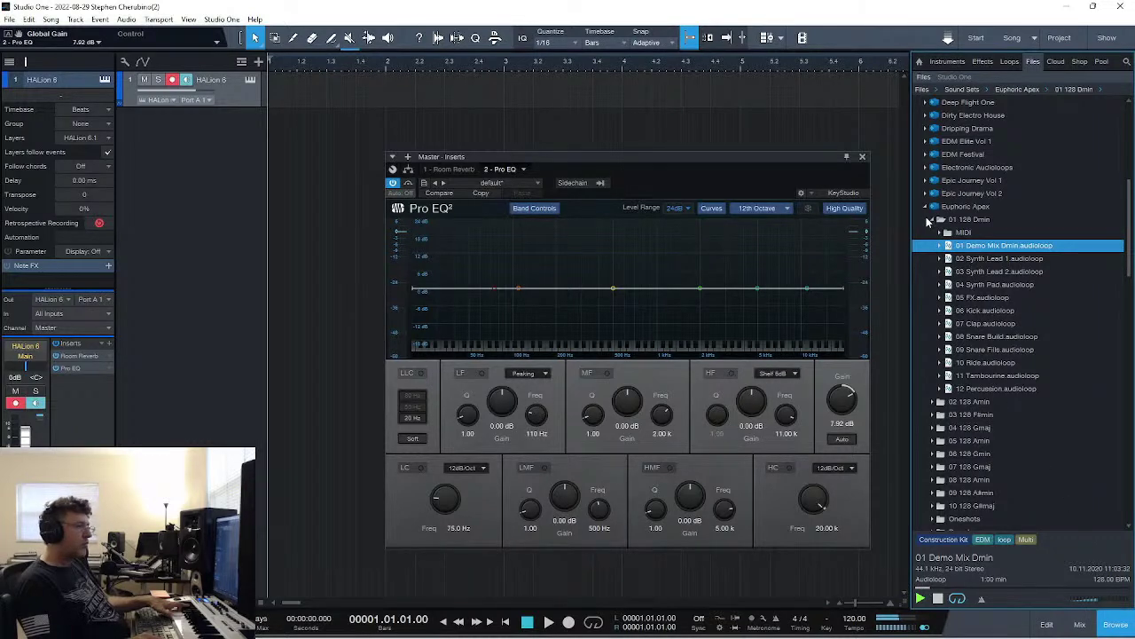
{"action": "left_click", "coordinate": [933, 221]}
{"action": "left_click", "coordinate": [936, 232]}
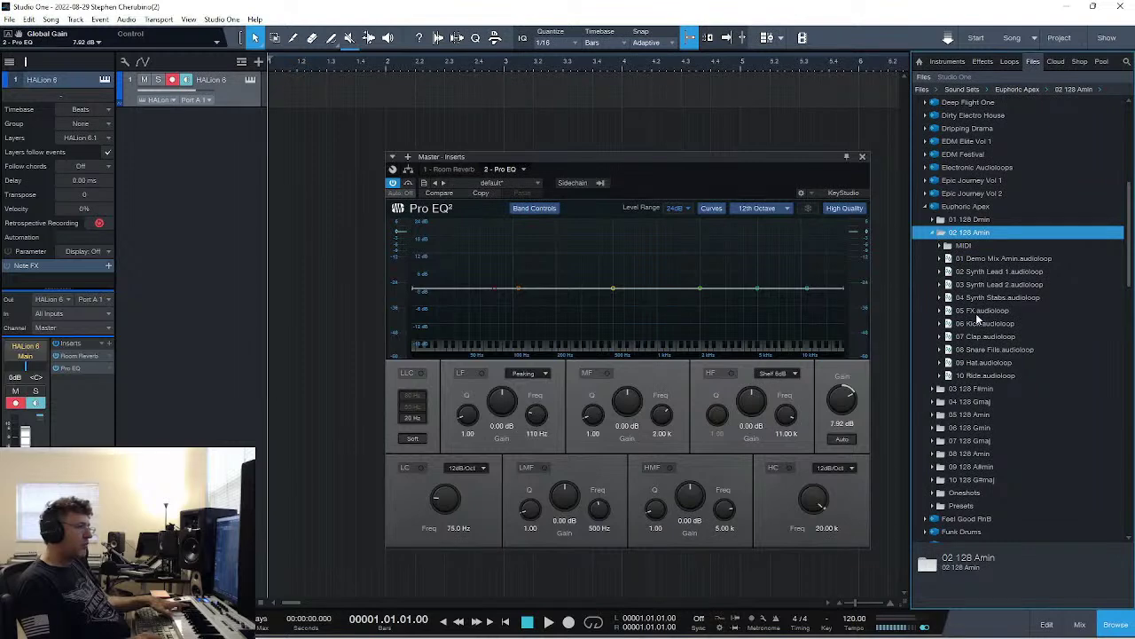
{"action": "left_click", "coordinate": [978, 324]}
{"action": "left_click", "coordinate": [937, 233]}
{"action": "left_click", "coordinate": [927, 207]}
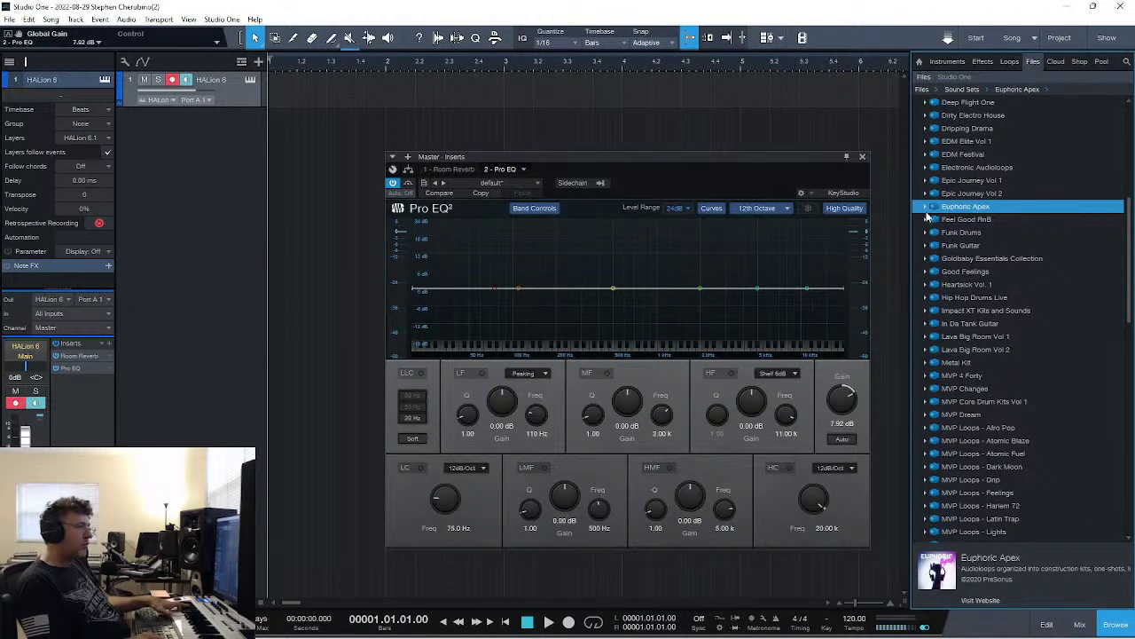
- Audition the Feel Good RnB drum loops and place the 02 140 Dbmin Drums loop on a new track at bar 1
{"action": "left_click", "coordinate": [928, 220]}
{"action": "left_click", "coordinate": [951, 233]}
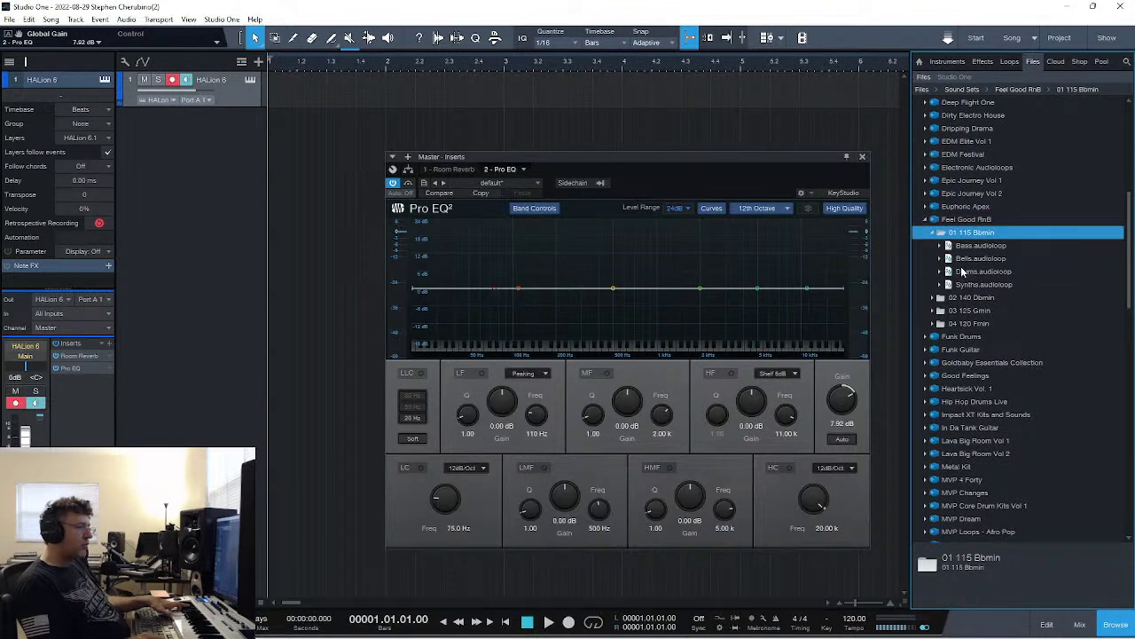
{"action": "left_click", "coordinate": [963, 271]}
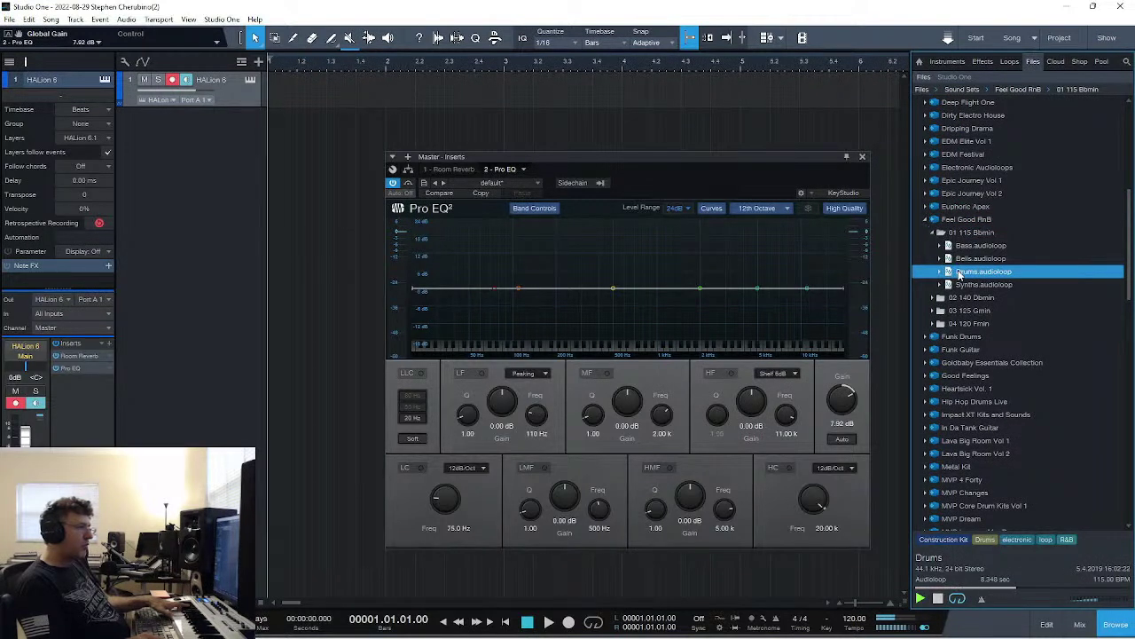
{"action": "left_click", "coordinate": [940, 232]}
{"action": "left_click", "coordinate": [937, 245]}
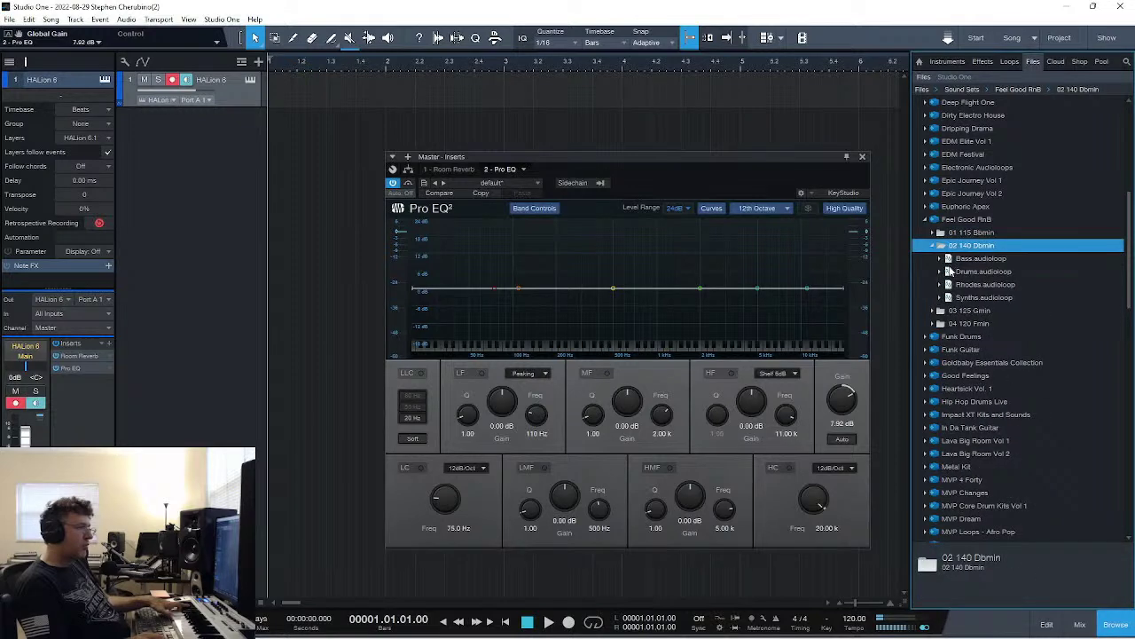
{"action": "left_click", "coordinate": [962, 271]}
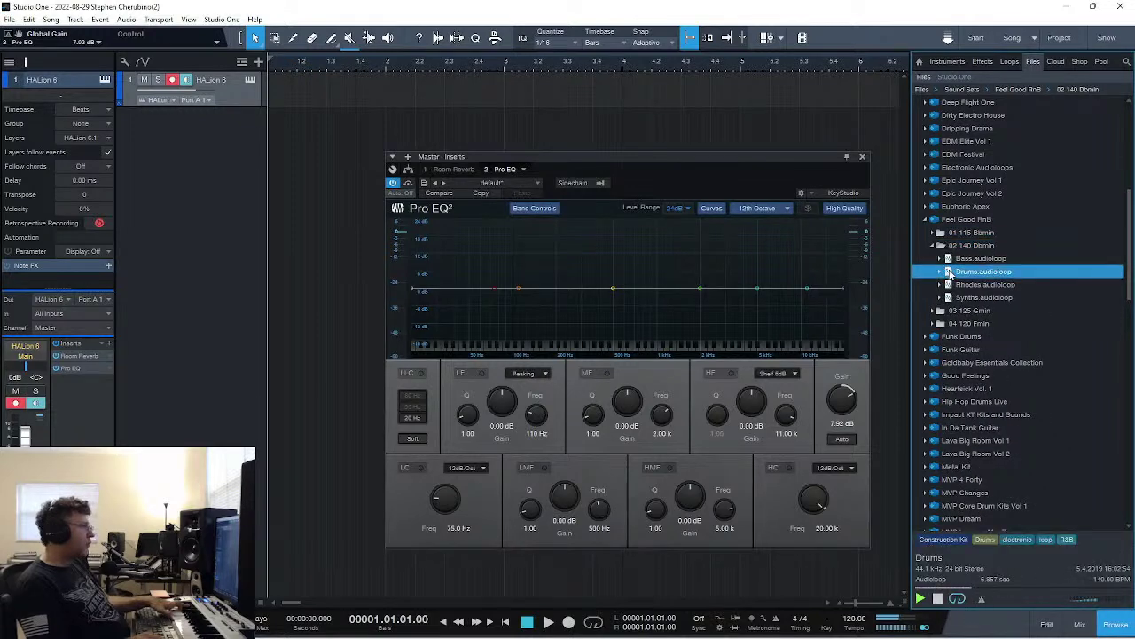
{"action": "left_click_drag", "start_coordinate": [950, 270], "coordinate": [286, 149]}
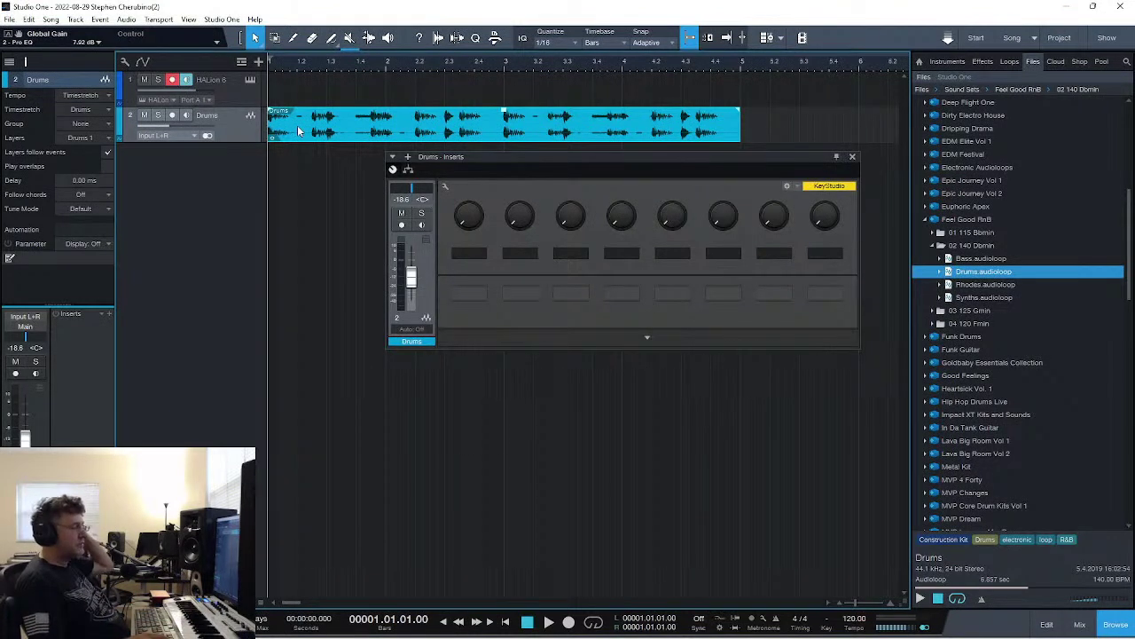
- Set the song tempo to 138 BPM and loop playback over the four-bar drum clip
{"action": "key", "text": "space"}
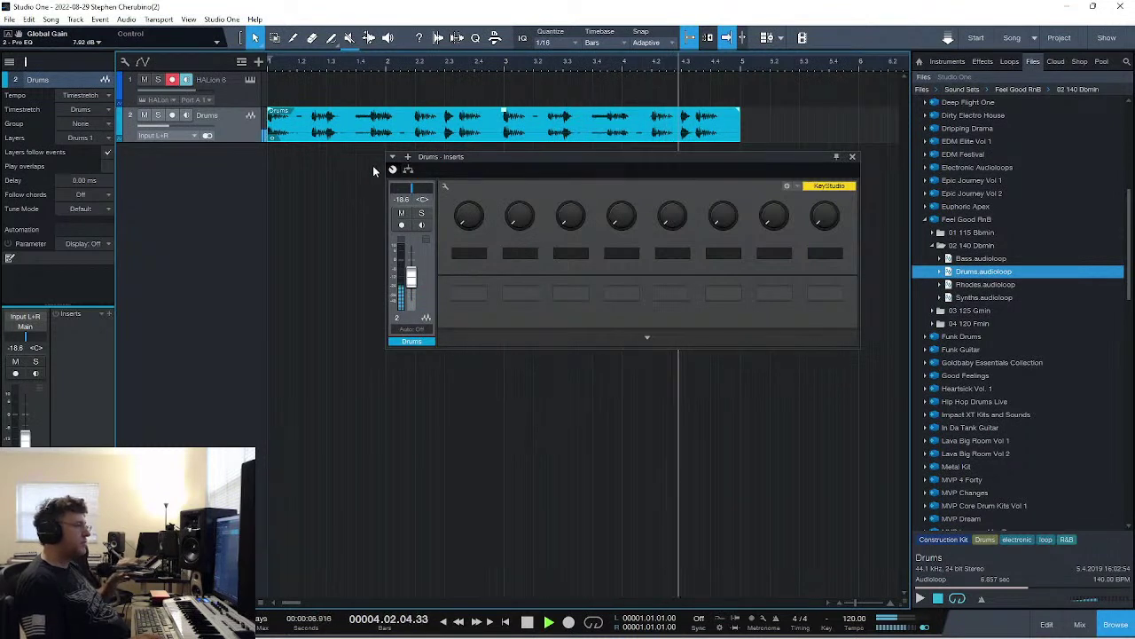
{"action": "left_click", "coordinate": [852, 608]}
{"action": "key", "text": "space"}
{"action": "key", "text": "space"}
{"action": "key", "text": "space"}
{"action": "key", "text": "space"}
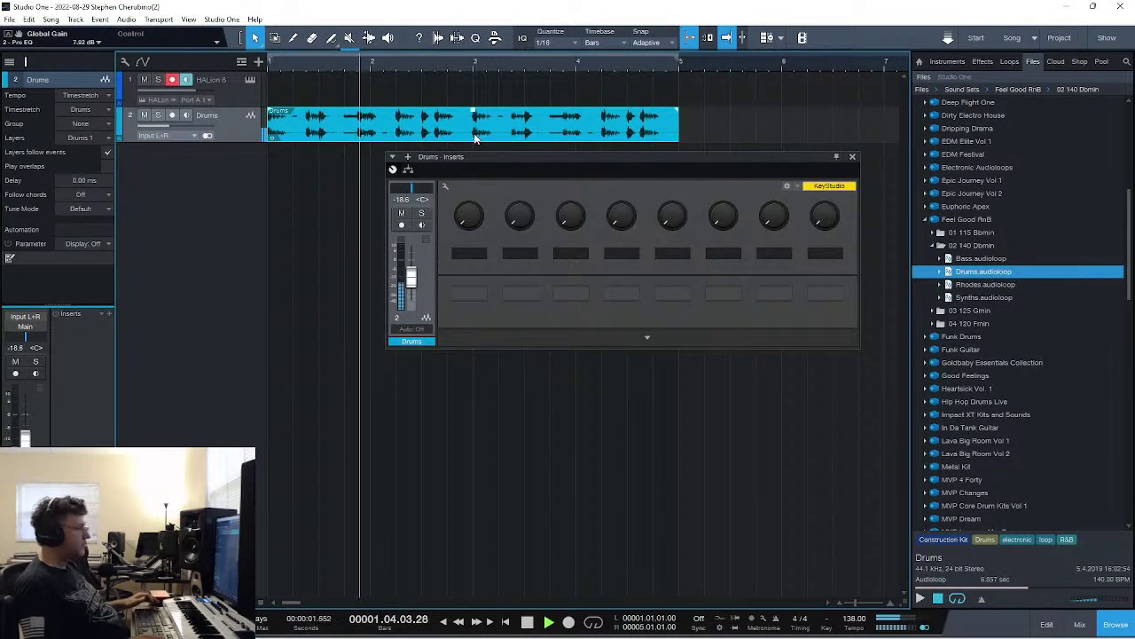
{"action": "key", "text": "p"}
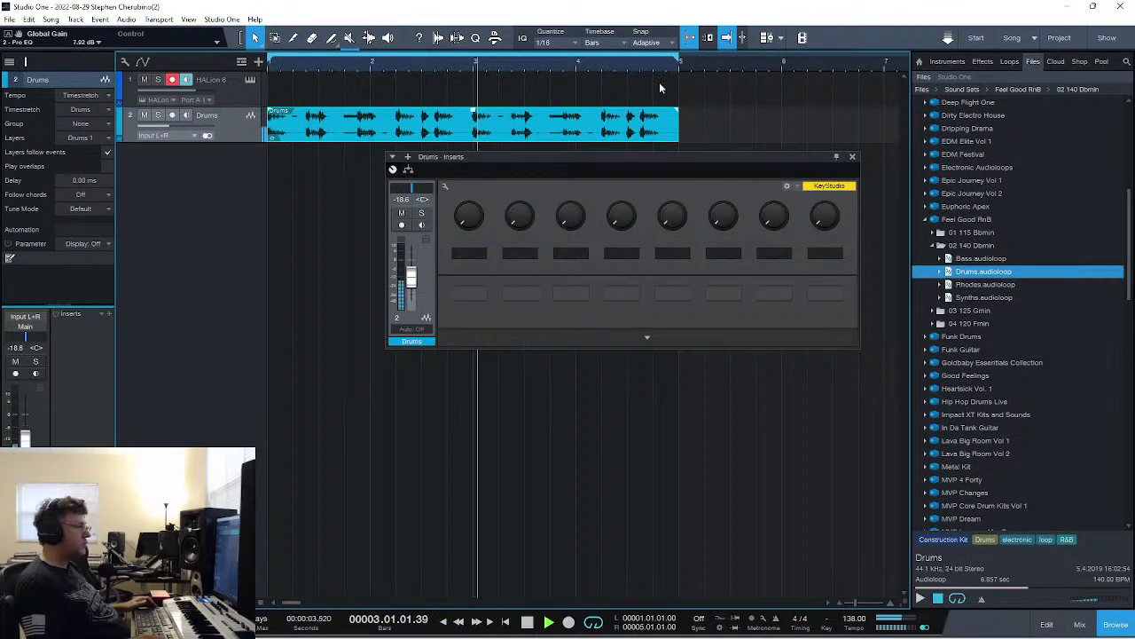
- Reopen the HALion 6 window in place of the drum inserts, dismiss Media Player, and set the guitar channel's volume to -3.9 dB
{"action": "left_click", "coordinate": [852, 157]}
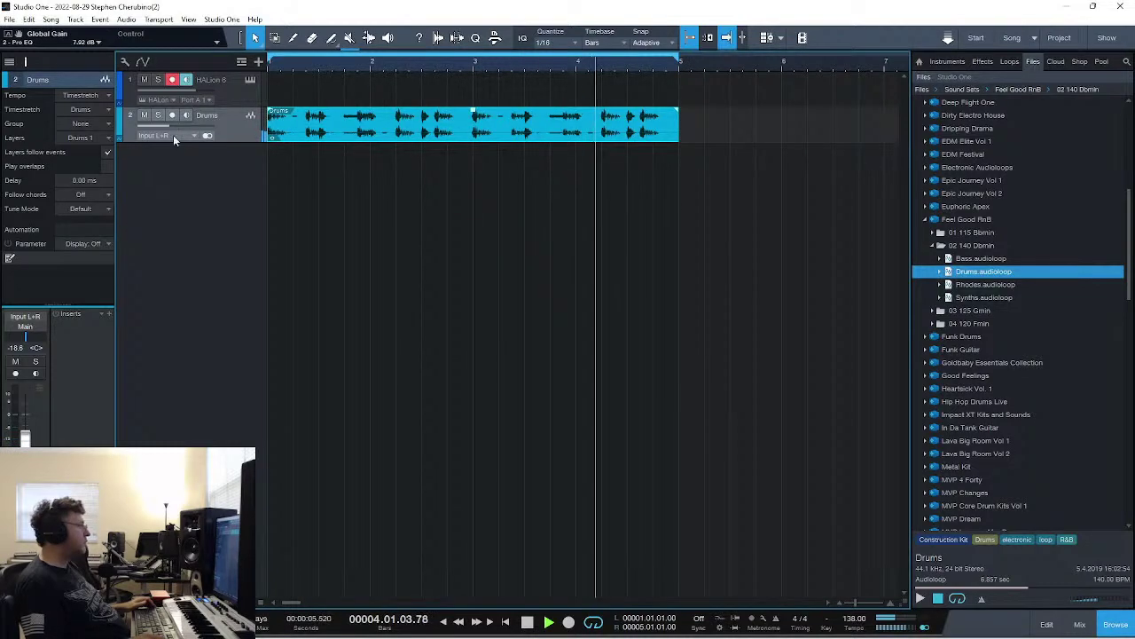
{"action": "left_click", "coordinate": [246, 80]}
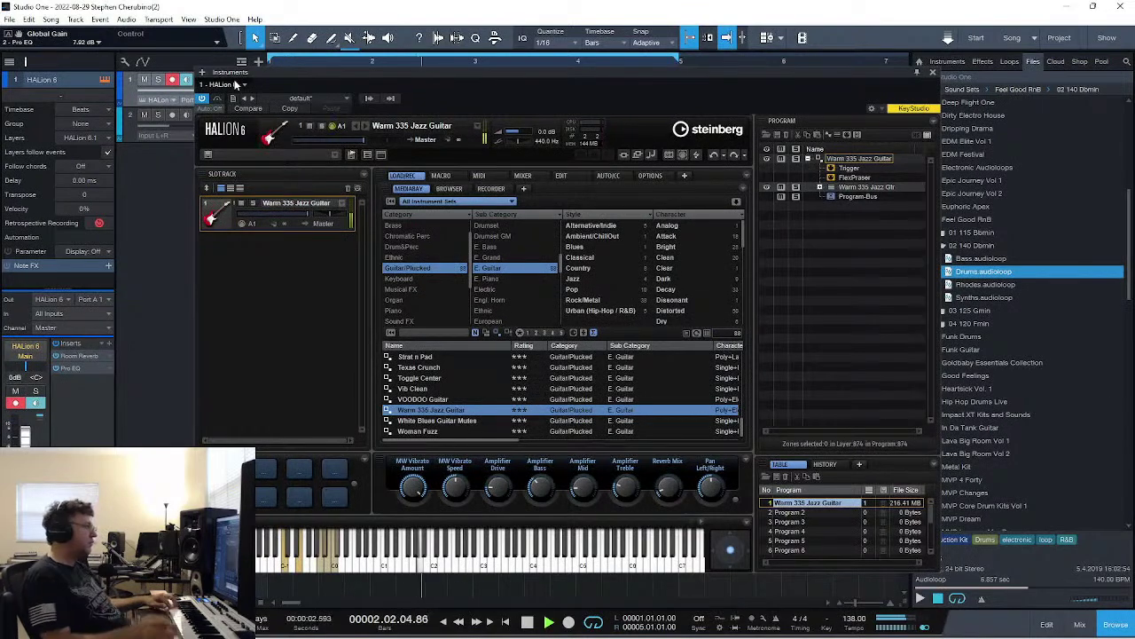
{"action": "left_click_drag", "start_coordinate": [235, 85], "coordinate": [300, 109]}
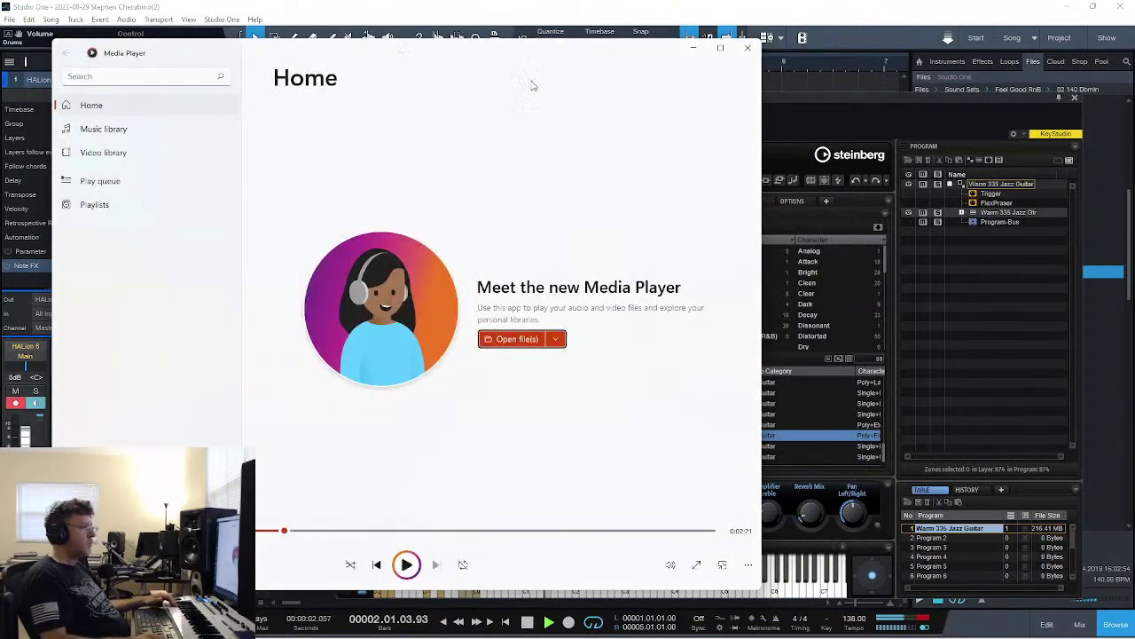
{"action": "left_click", "coordinate": [749, 48]}
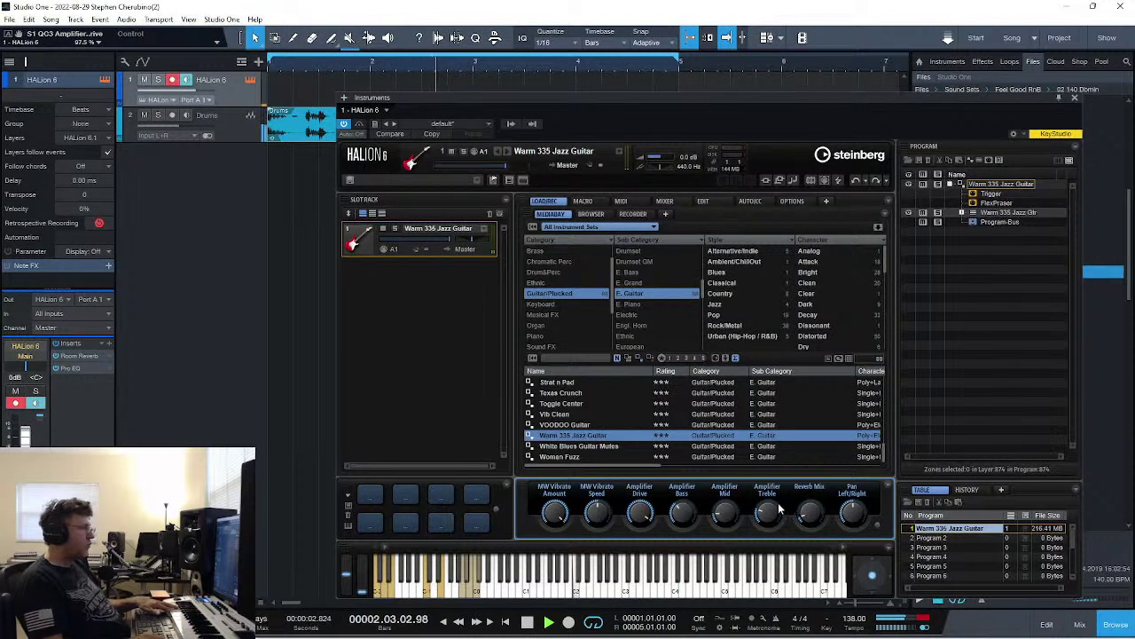
{"action": "left_click_drag", "start_coordinate": [29, 440], "coordinate": [24, 441]}
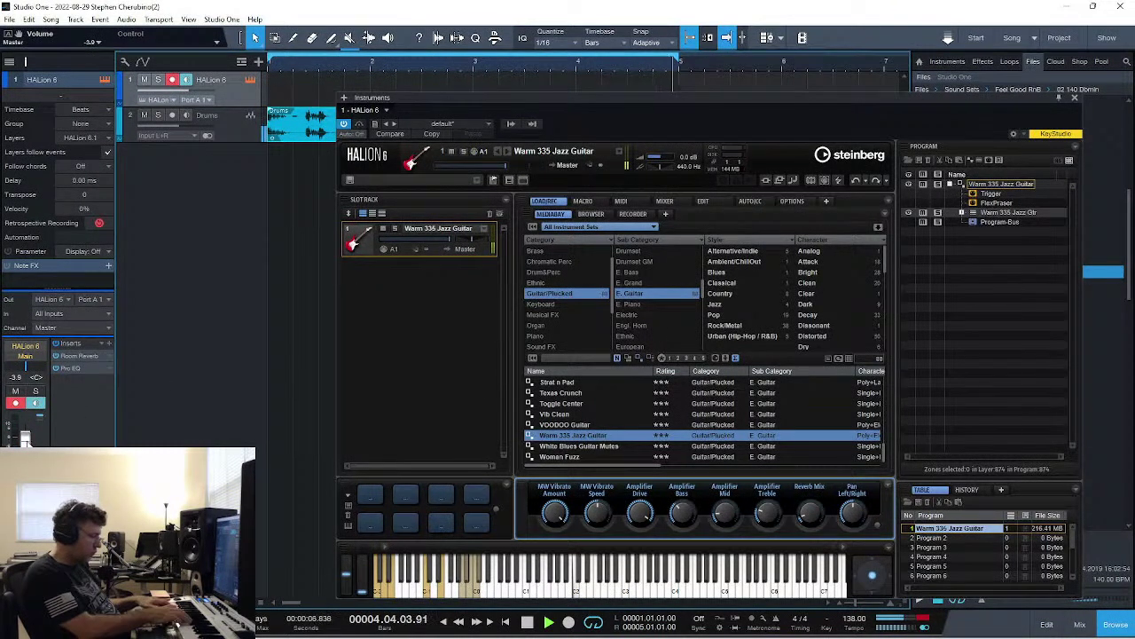
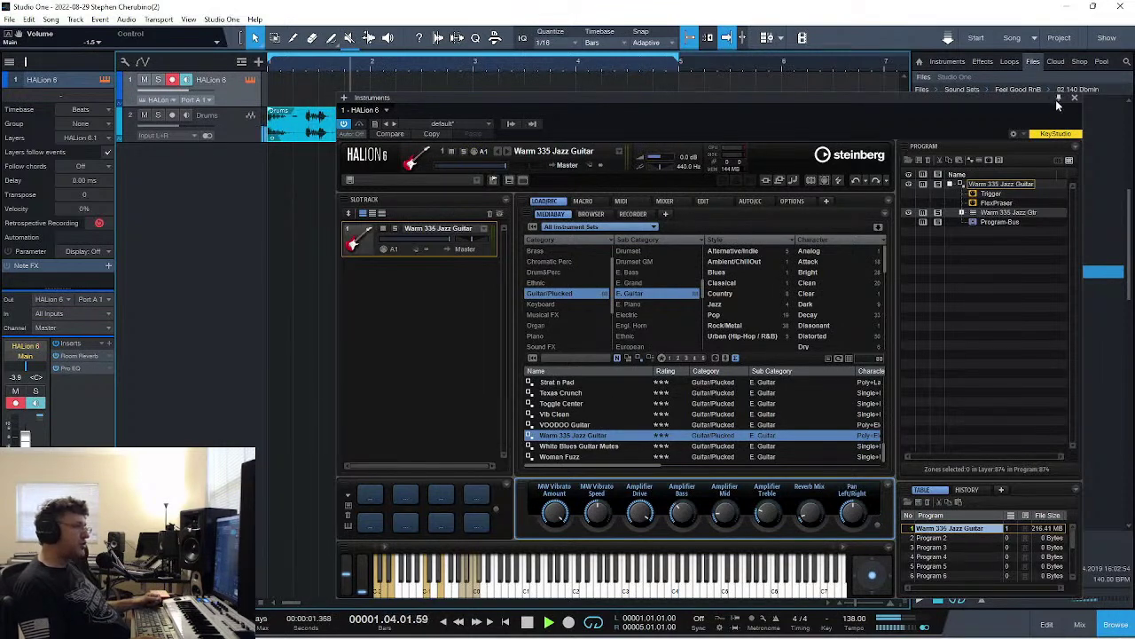
{"action": "left_click_drag", "start_coordinate": [568, 105], "coordinate": [521, 74]}
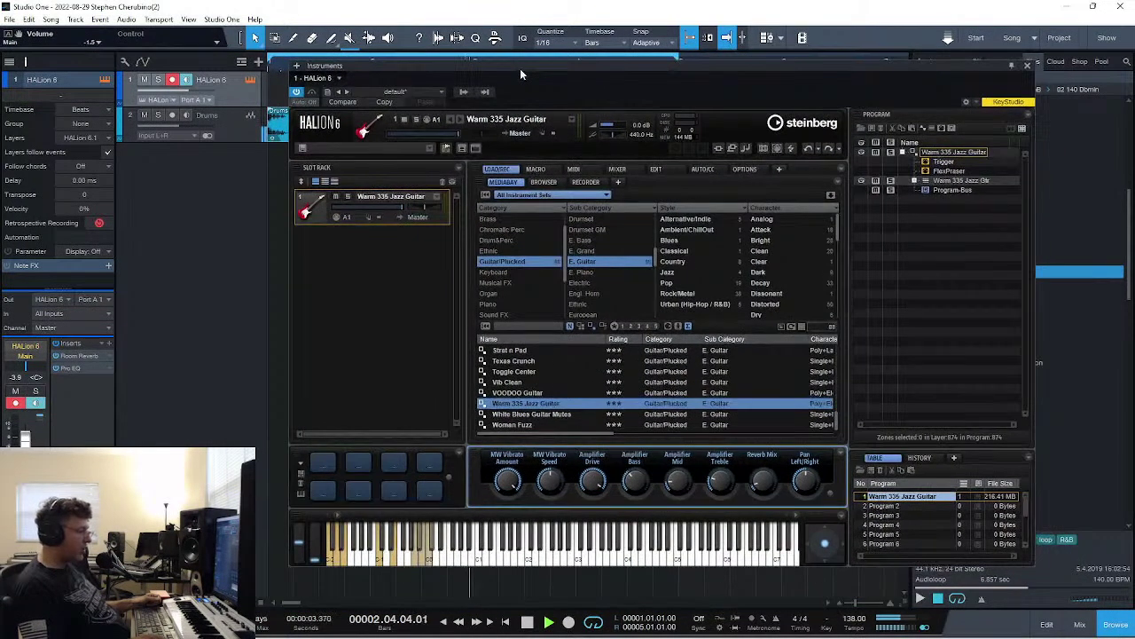